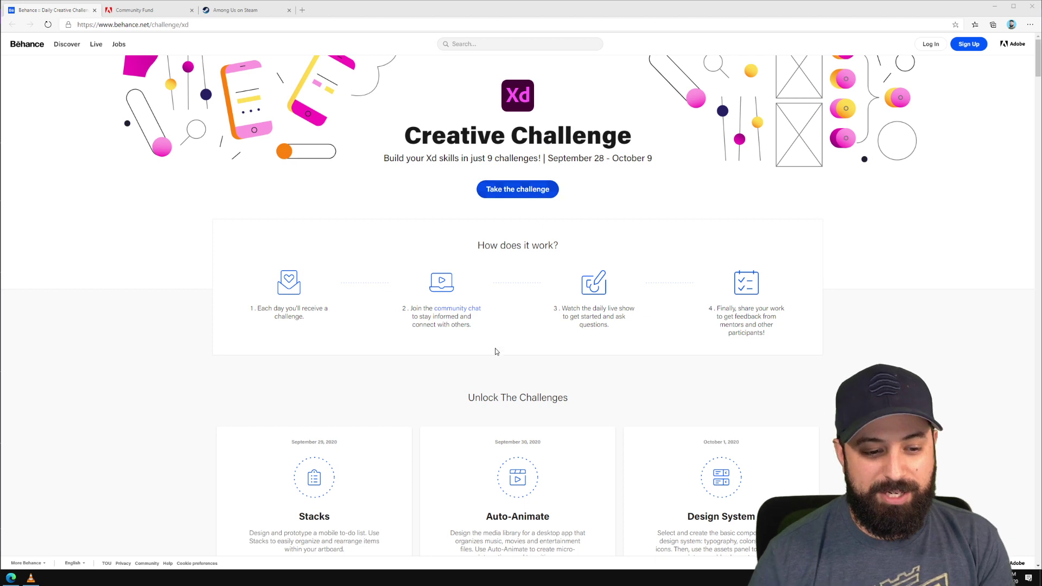
Step: Look over the daily challenges on the Behance XD challenge page and read the current-challenge channel of the Discord community chat
{"action": "scroll", "coordinate": [477, 347], "scroll_direction": "down", "scroll_amount": 7}
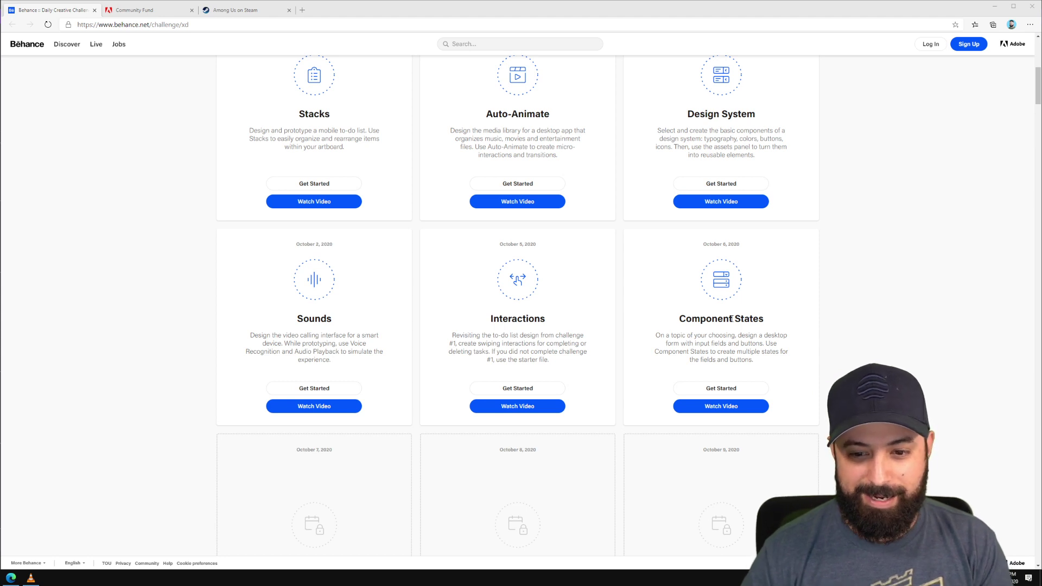
{"action": "scroll", "coordinate": [621, 326], "scroll_direction": "up", "scroll_amount": 7}
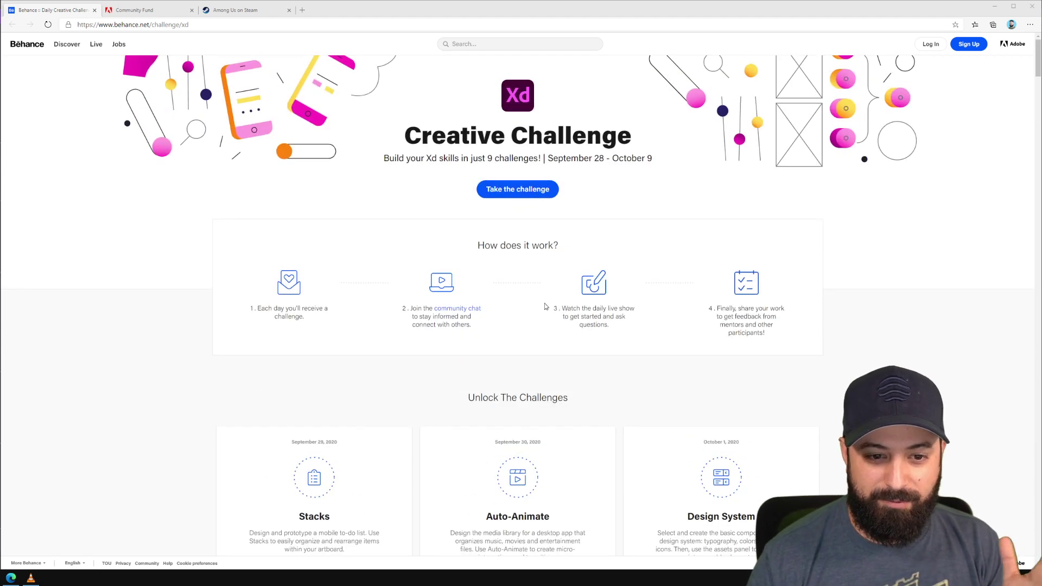
{"action": "left_click", "coordinate": [463, 309]}
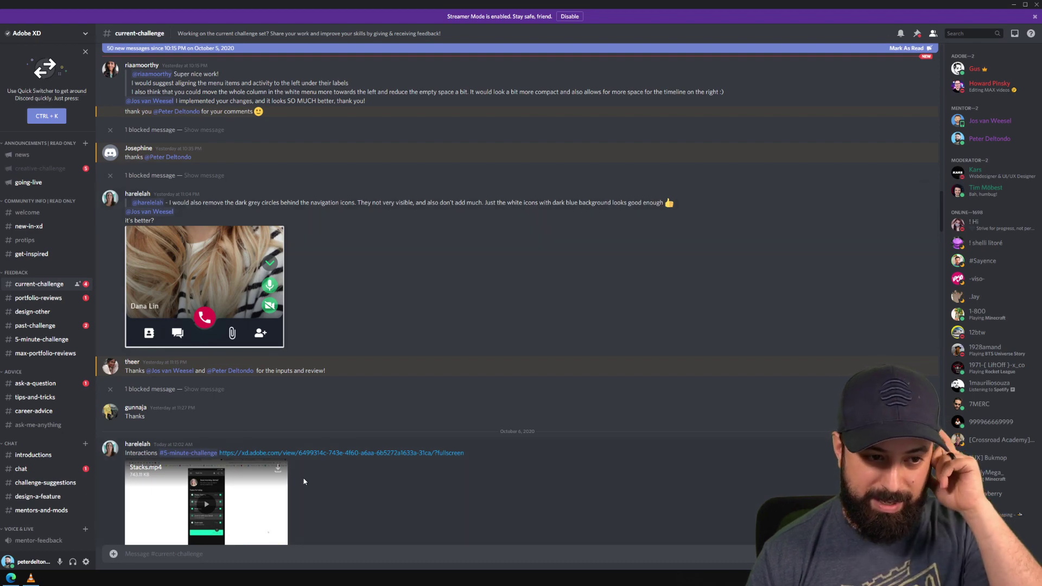
{"action": "scroll", "coordinate": [301, 471], "scroll_direction": "down", "scroll_amount": 4}
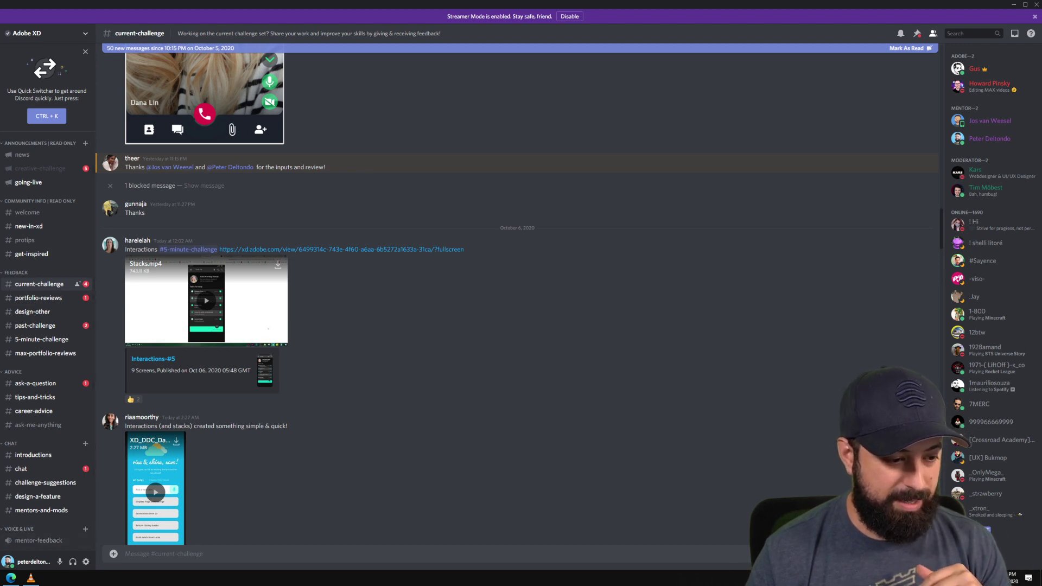
Step: View the Among Us page on Steam in the browser, and examine the Day artboard's challenge brief and Inspiration section in Adobe XD
{"action": "left_click", "coordinate": [11, 578]}
{"action": "left_click", "coordinate": [262, 10]}
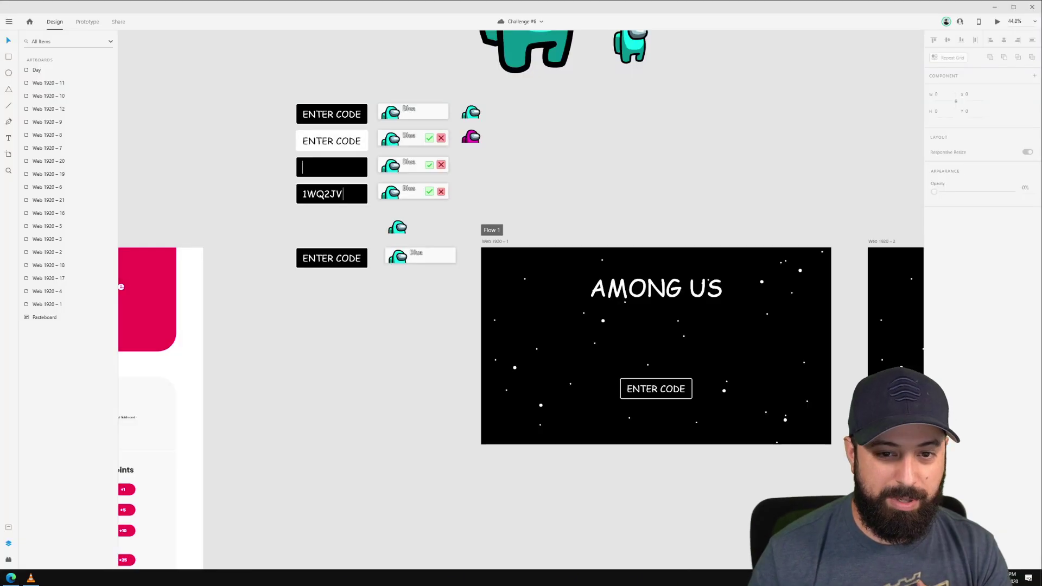
{"action": "scroll", "coordinate": [447, 355], "scroll_direction": "down", "scroll_amount": 5}
{"action": "scroll", "coordinate": [447, 356], "scroll_direction": "left", "scroll_amount": 10}
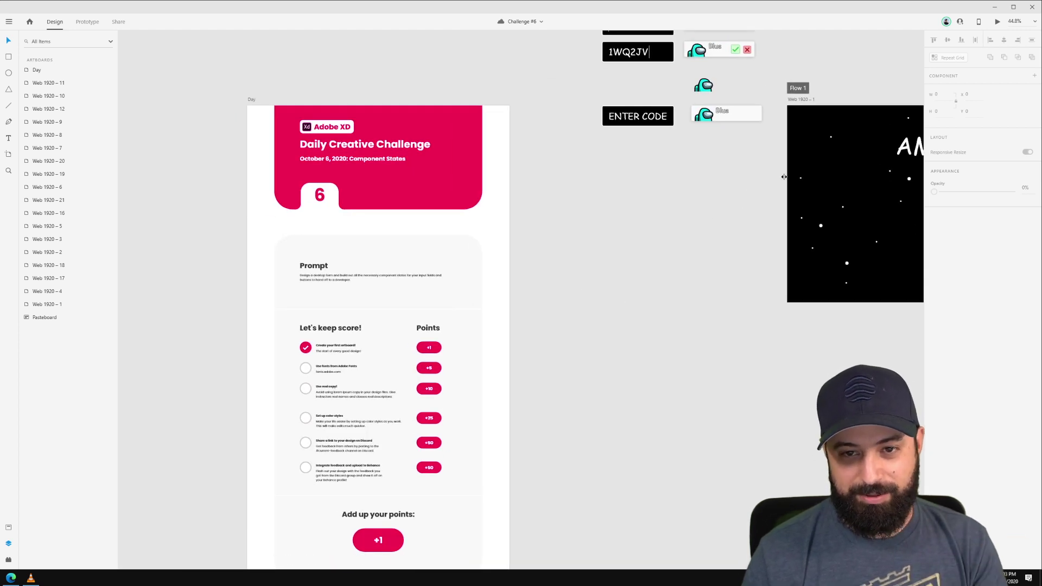
{"action": "scroll", "coordinate": [589, 151], "scroll_direction": "down", "scroll_amount": 10}
{"action": "scroll", "coordinate": [589, 152], "scroll_direction": "right", "scroll_amount": 3}
{"action": "scroll", "coordinate": [260, 320], "scroll_direction": "up", "scroll_amount": 2}
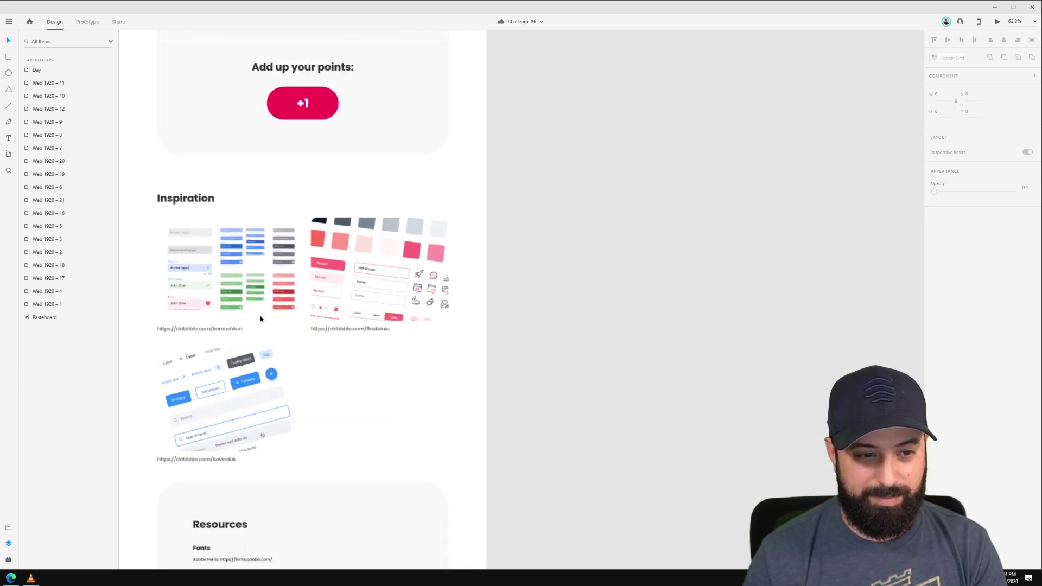
{"action": "scroll", "coordinate": [261, 319], "scroll_direction": "up", "scroll_amount": 2}
{"action": "scroll", "coordinate": [356, 400], "scroll_direction": "up", "scroll_amount": 1}
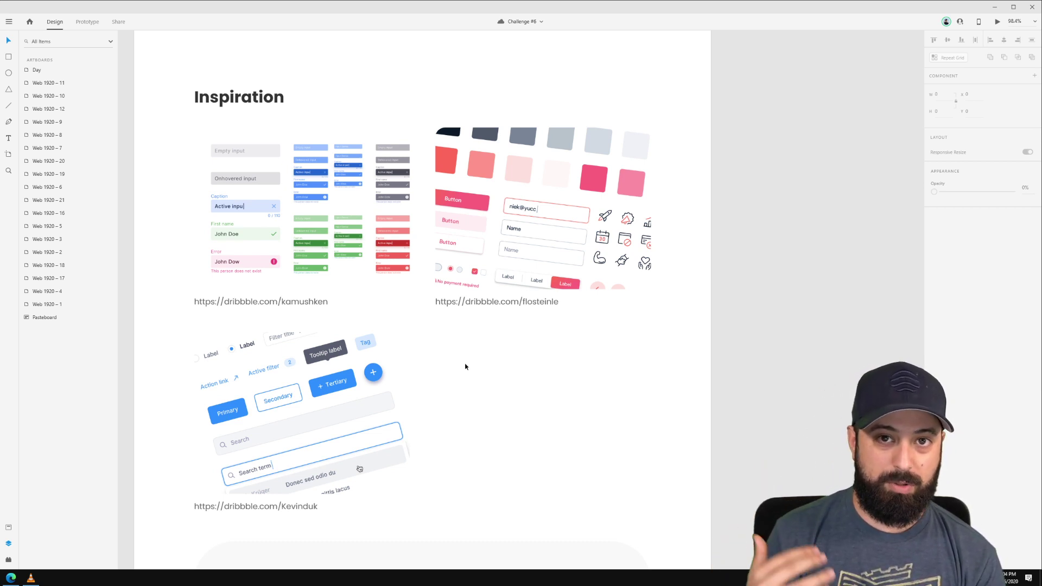
Step: Switch to the browser and open the Behance home page from the challenge page
{"action": "key", "text": "alt+Tab"}
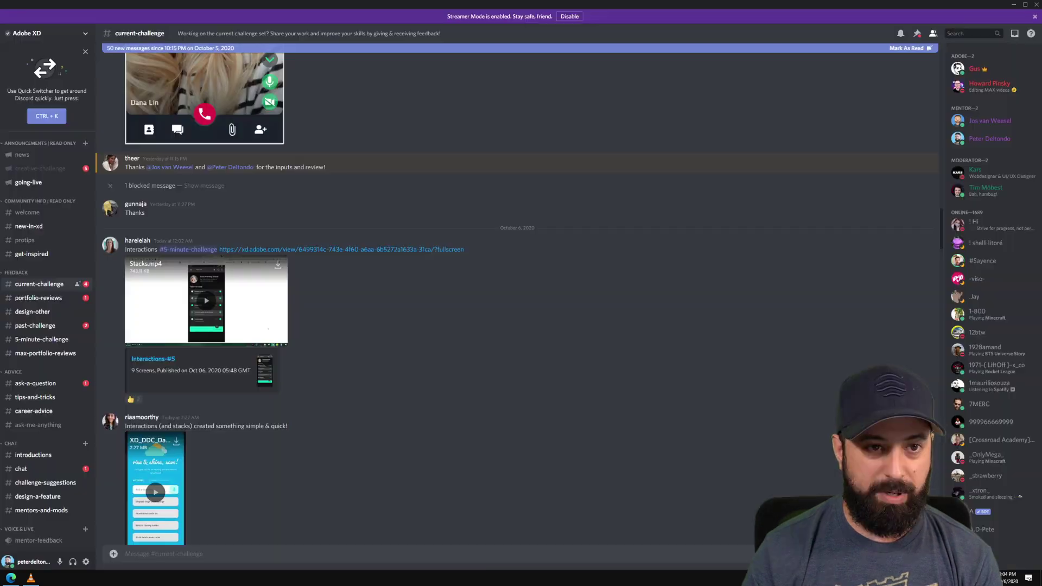
{"action": "left_click", "coordinate": [11, 578]}
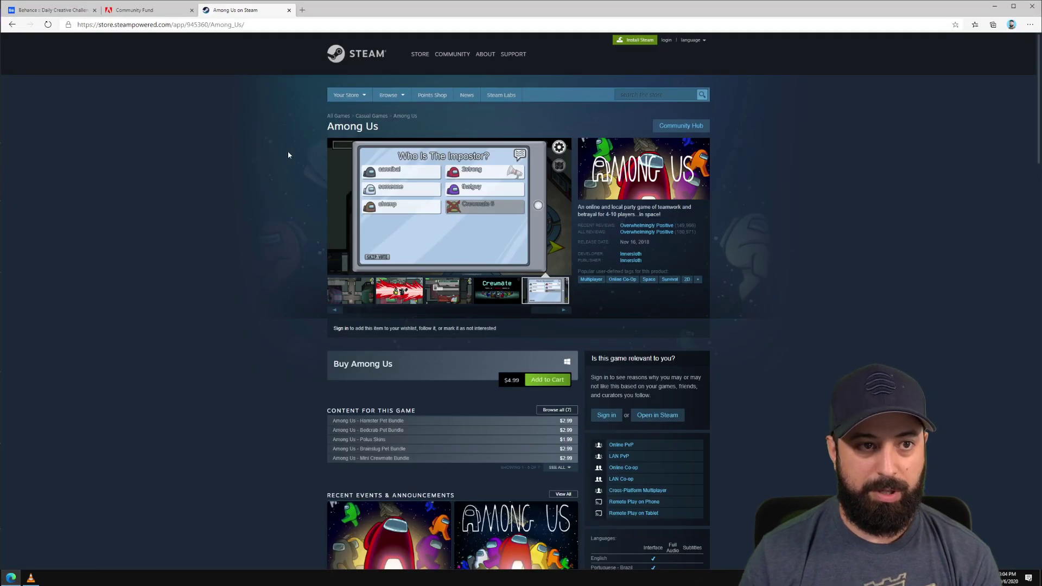
{"action": "left_click", "coordinate": [54, 10]}
{"action": "left_click", "coordinate": [27, 44]}
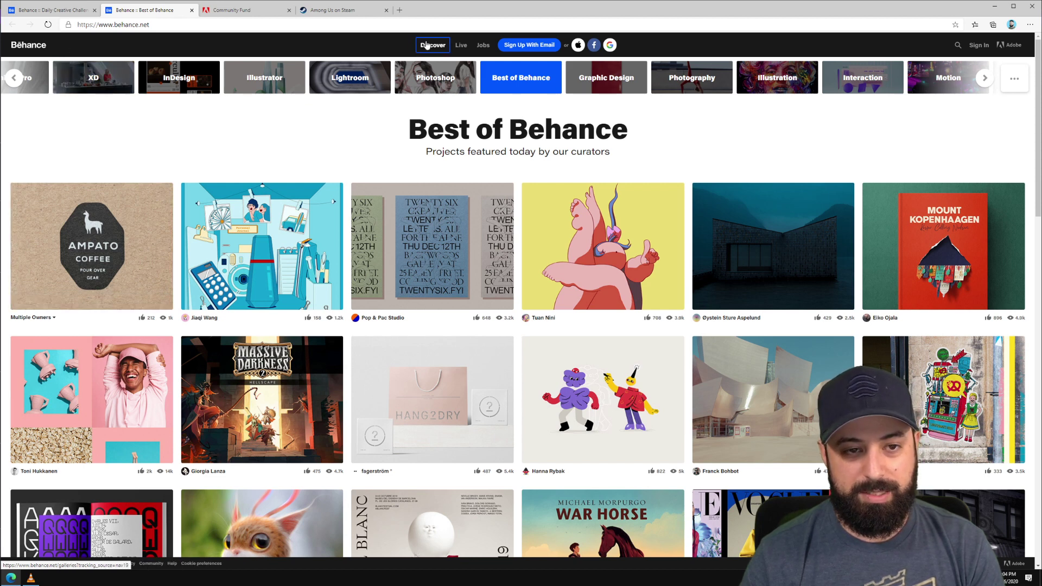
Step: Move the keyboard focus through the Behance header links from Discover to Search and Filter to examine their focus states
{"action": "key", "text": "Tab"}
{"action": "key", "text": "Tab"}
{"action": "key", "text": "Tab"}
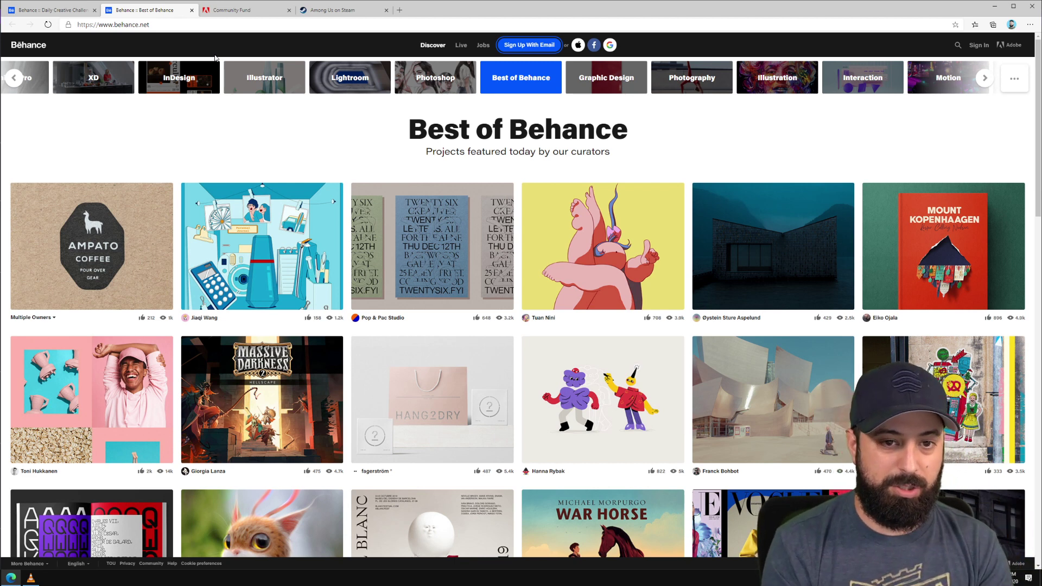
{"action": "key", "text": "Tab"}
{"action": "key", "text": "Tab"}
{"action": "key", "text": "Tab"}
{"action": "key", "text": "Tab"}
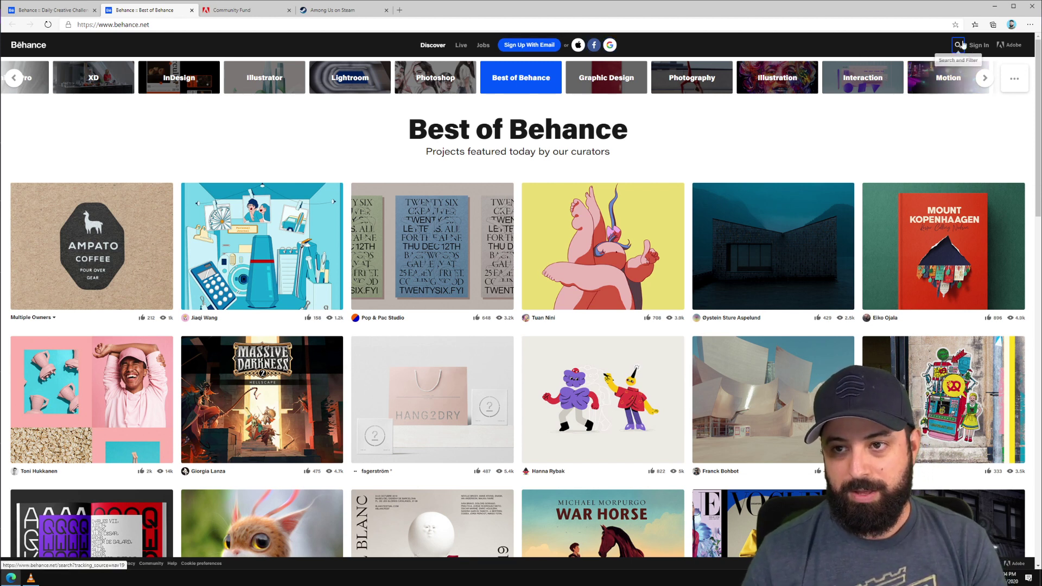
{"action": "left_click", "coordinate": [540, 47]}
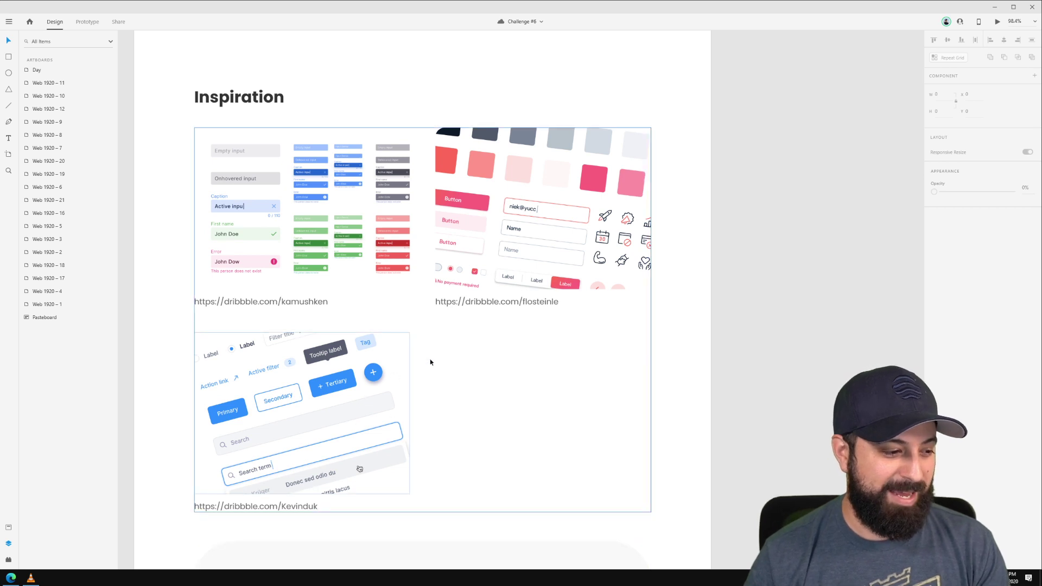
Step: Switch to Adobe XD and examine the Among Us flow from the ENTER CODE artboards through Crewmate to Emergency Meeting
{"action": "scroll", "coordinate": [497, 342], "scroll_direction": "down", "scroll_amount": 5}
{"action": "left_click_drag", "start_coordinate": [666, 207], "coordinate": [352, 317]}
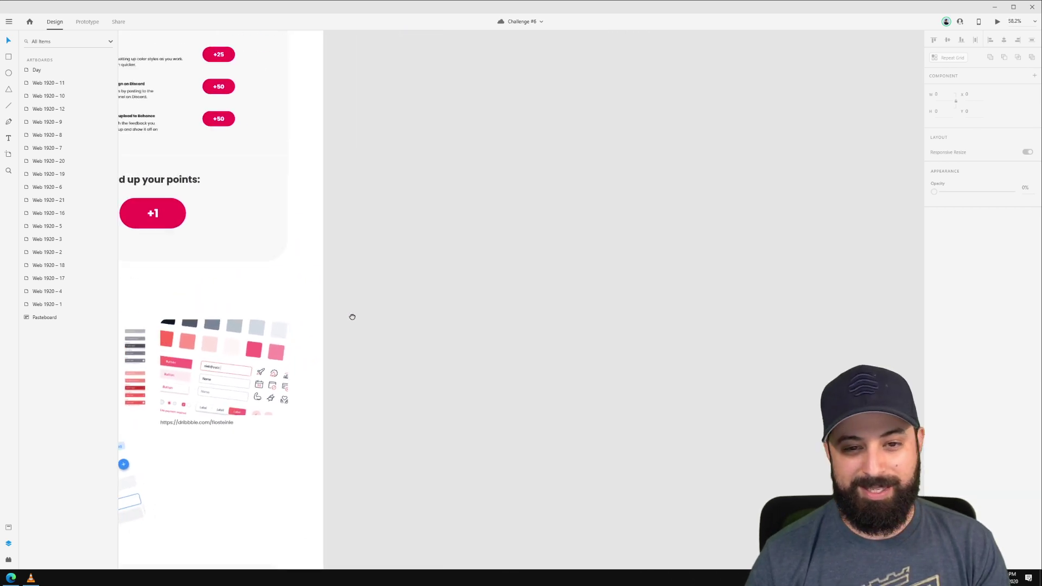
{"action": "scroll", "coordinate": [545, 212], "scroll_direction": "up", "scroll_amount": 10}
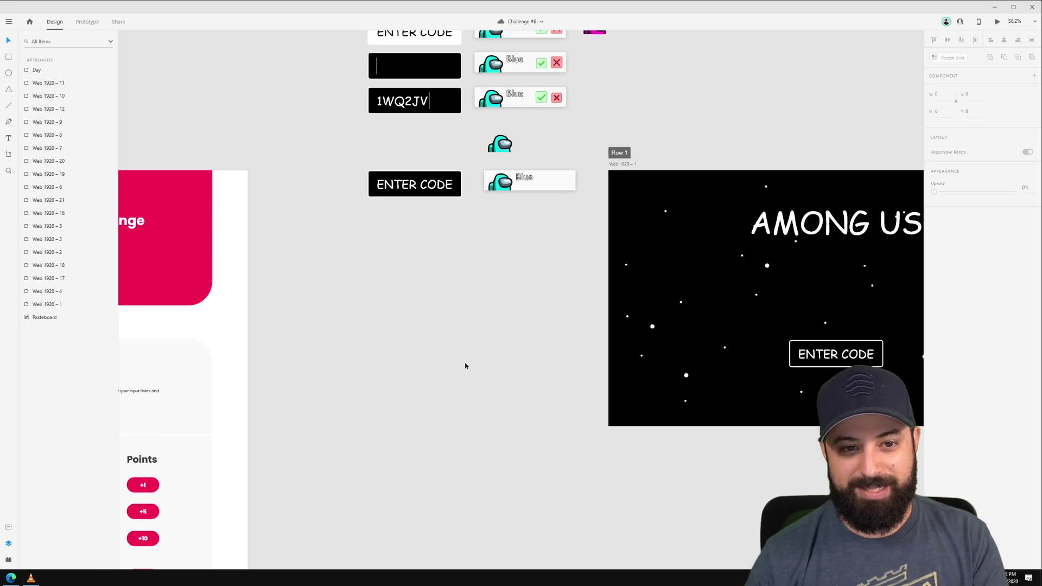
{"action": "left_click_drag", "start_coordinate": [558, 333], "coordinate": [221, 298]}
{"action": "scroll", "coordinate": [556, 365], "scroll_direction": "down", "scroll_amount": 3}
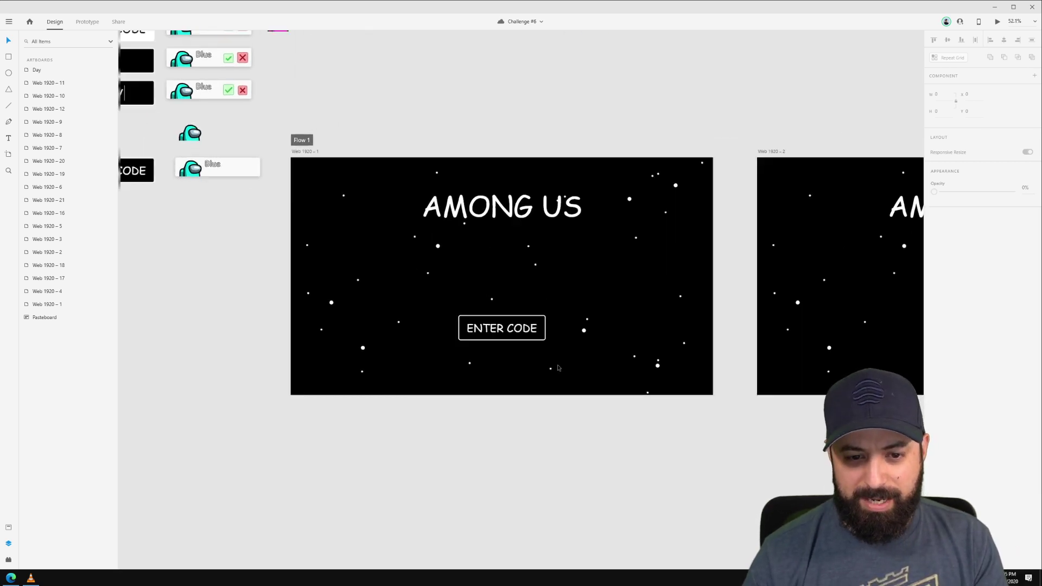
{"action": "left_click_drag", "start_coordinate": [738, 253], "coordinate": [598, 163]}
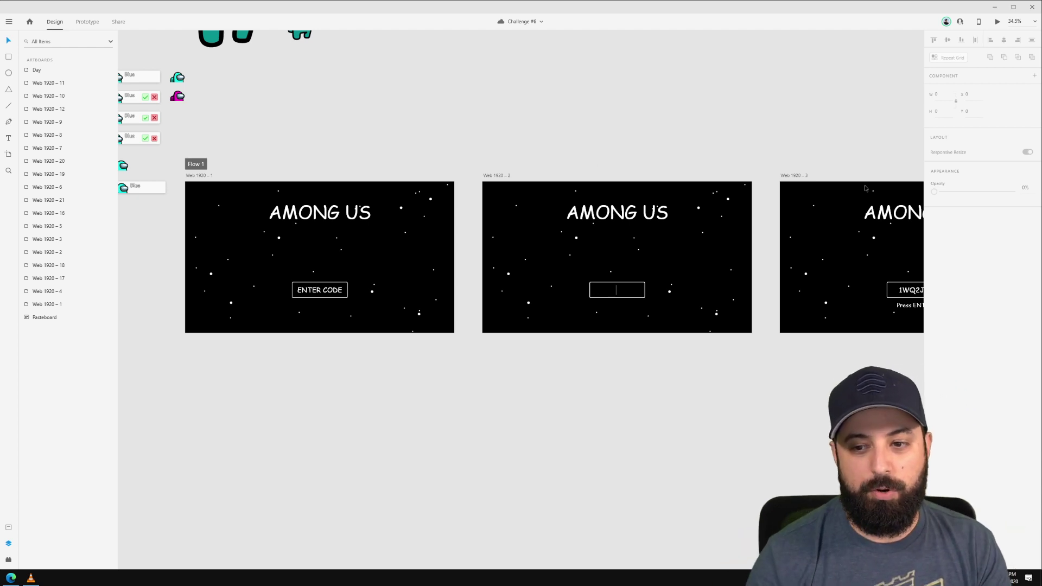
{"action": "scroll", "coordinate": [866, 188], "scroll_direction": "right", "scroll_amount": 10}
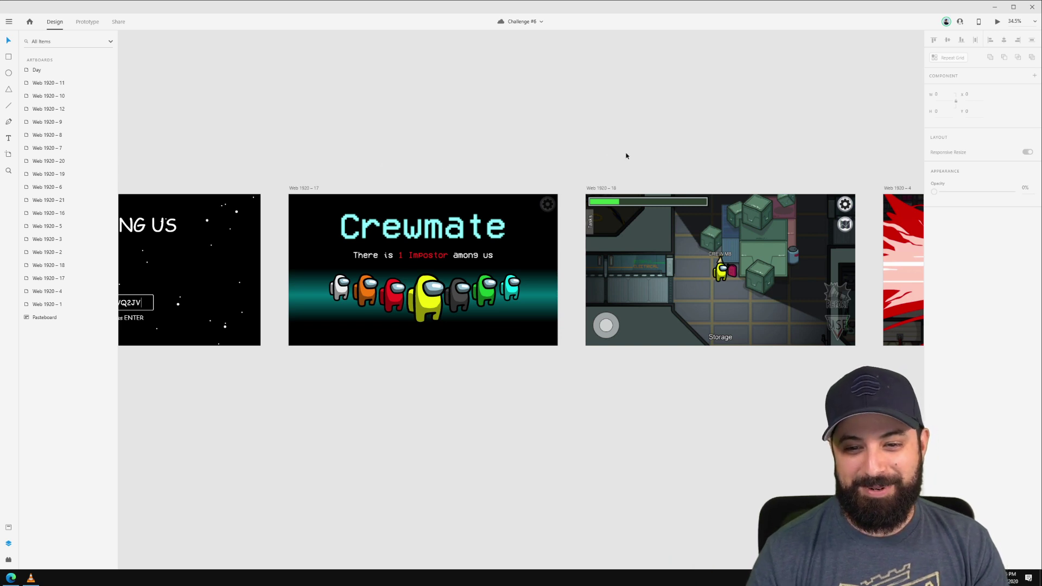
{"action": "scroll", "coordinate": [594, 161], "scroll_direction": "right", "scroll_amount": 5}
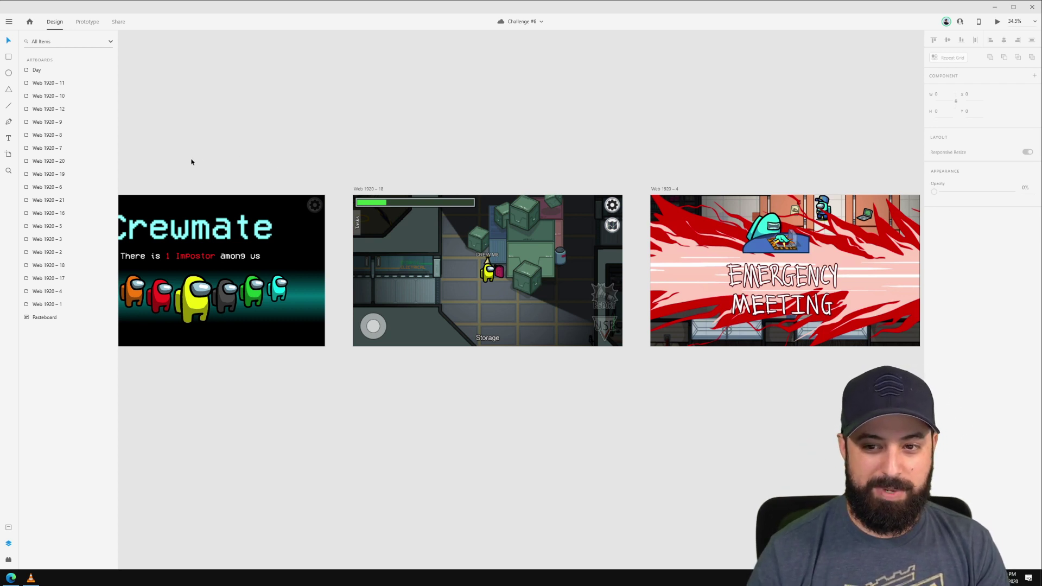
{"action": "scroll", "coordinate": [191, 160], "scroll_direction": "left", "scroll_amount": 15}
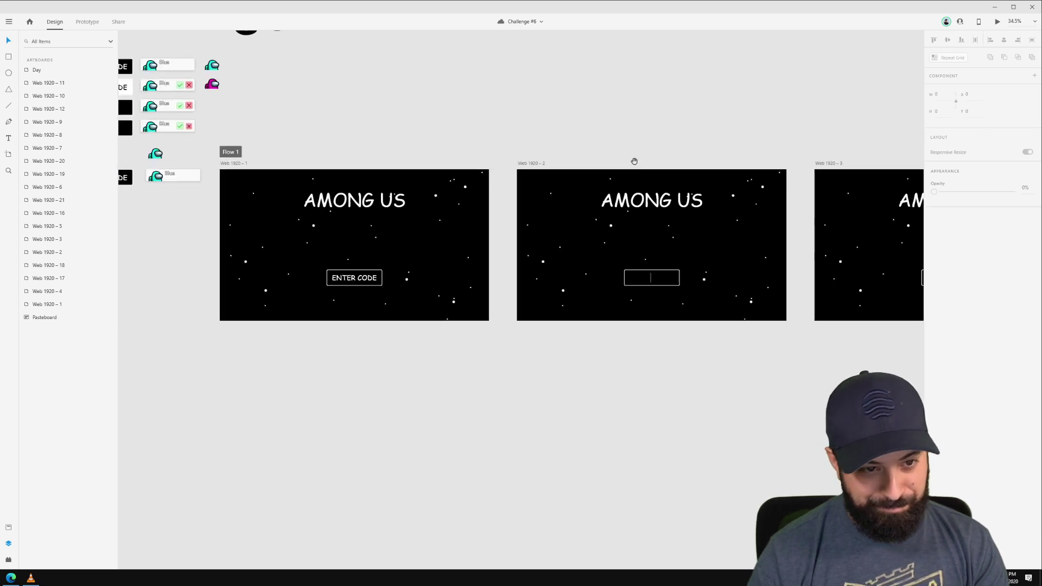
{"action": "left_click_drag", "start_coordinate": [239, 135], "coordinate": [498, 147]}
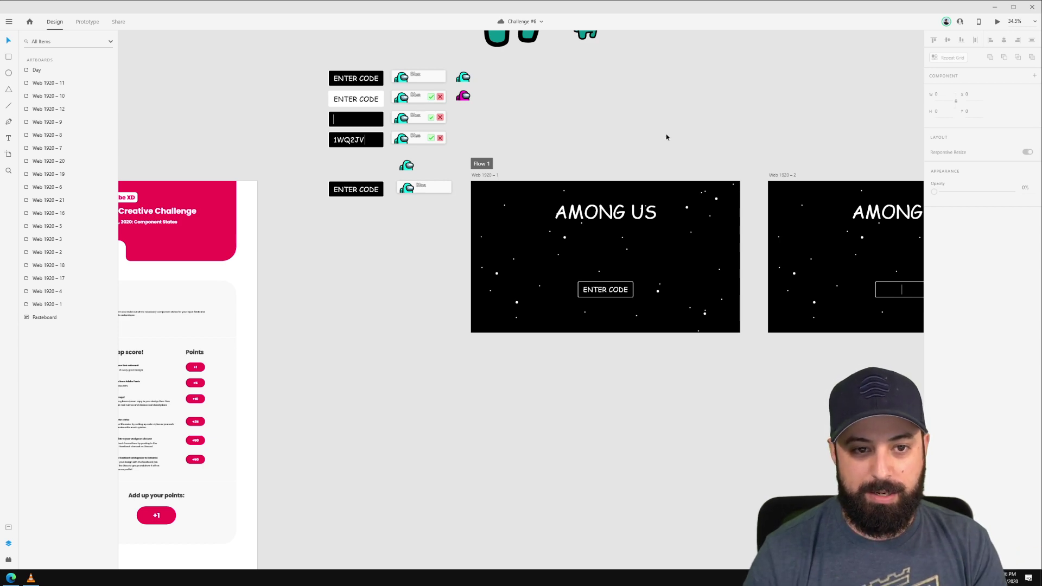
Step: Examine the "Who Is The Impostor?" voting artboards, including the player buttons and the state with confirm and cancel icons
{"action": "scroll", "coordinate": [666, 135], "scroll_direction": "right", "scroll_amount": 15}
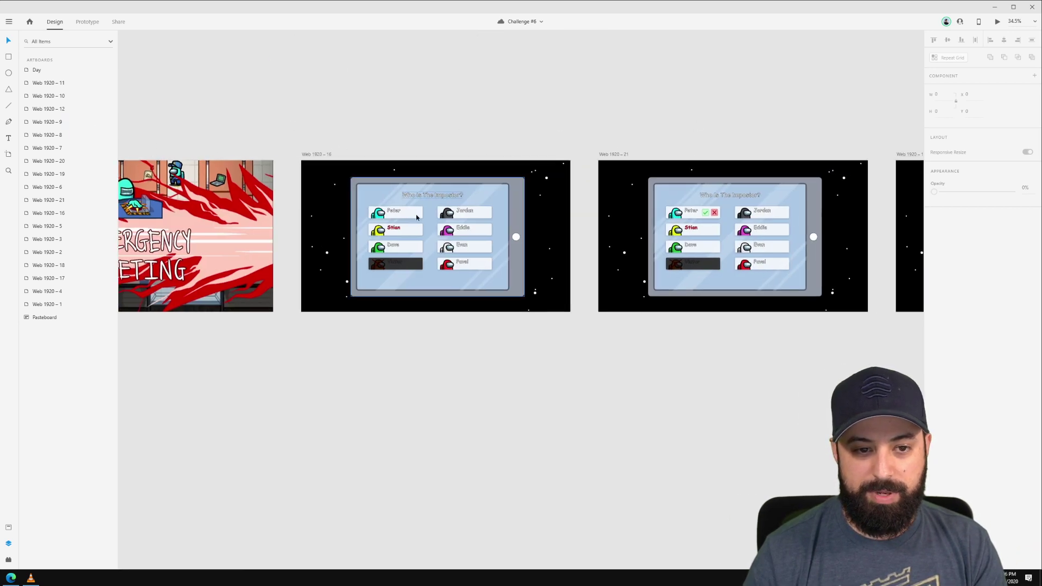
{"action": "scroll", "coordinate": [455, 224], "scroll_direction": "up", "scroll_amount": 5}
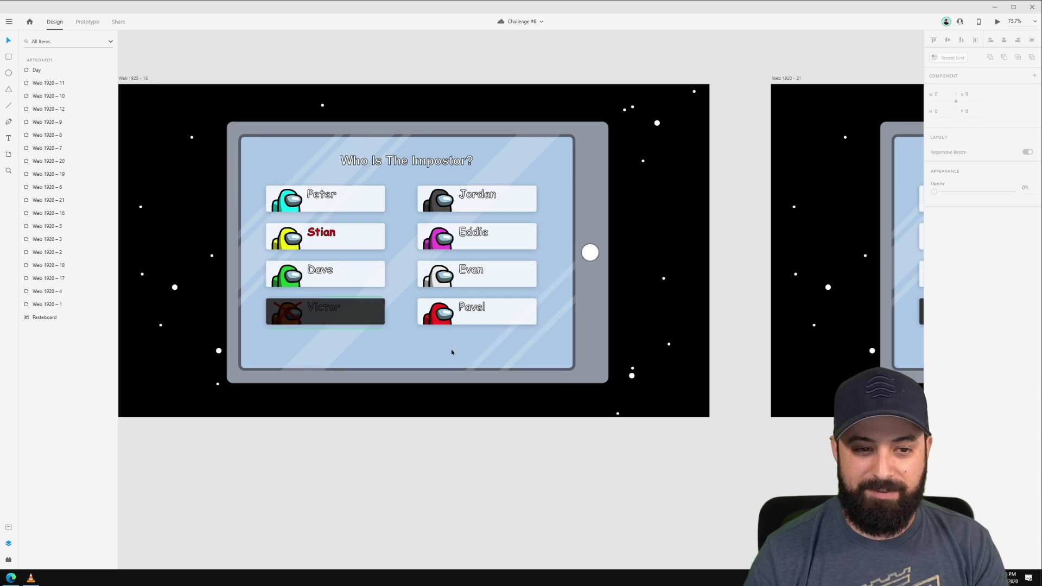
{"action": "scroll", "coordinate": [209, 147], "scroll_direction": "down", "scroll_amount": 3}
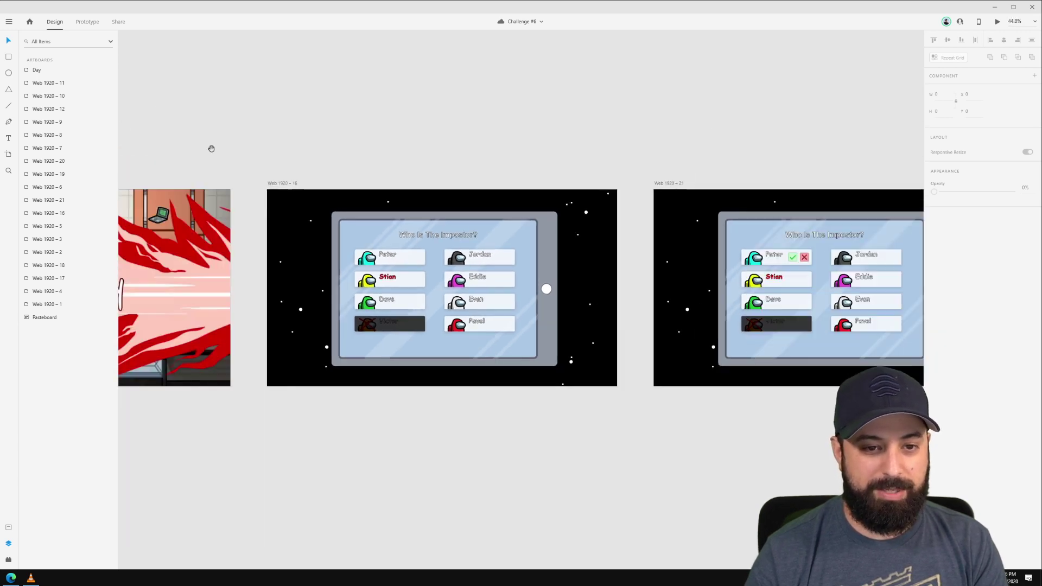
{"action": "scroll", "coordinate": [435, 125], "scroll_direction": "right", "scroll_amount": 10}
{"action": "scroll", "coordinate": [338, 129], "scroll_direction": "left", "scroll_amount": 10}
{"action": "scroll", "coordinate": [338, 129], "scroll_direction": "left", "scroll_amount": 15}
{"action": "scroll", "coordinate": [500, 144], "scroll_direction": "up", "scroll_amount": 5}
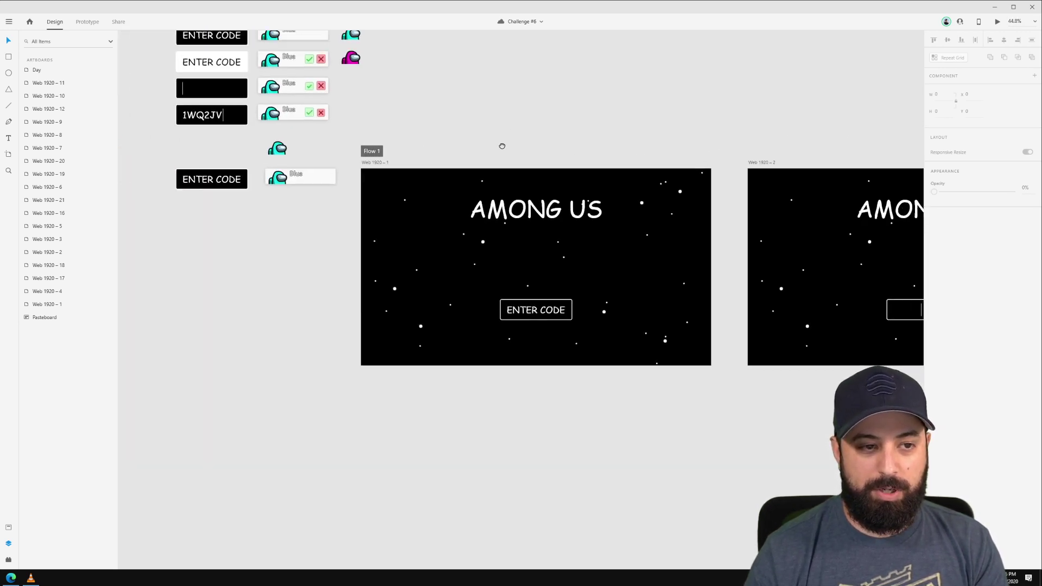
Step: Turn the loose ENTER CODE button group on the pasteboard into a component named "Input Button"
{"action": "scroll", "coordinate": [520, 189], "scroll_direction": "up", "scroll_amount": 2}
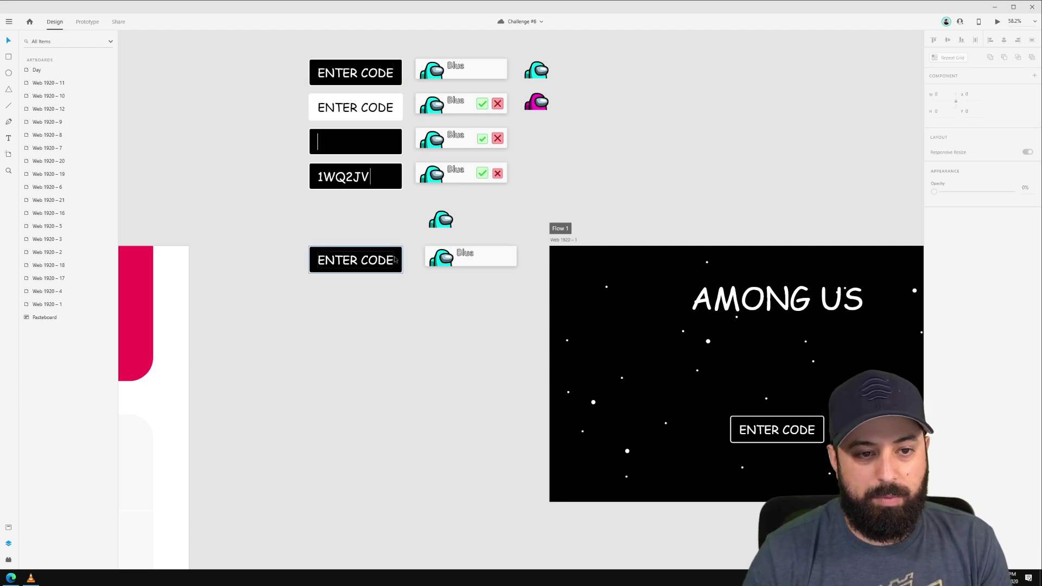
{"action": "left_click", "coordinate": [368, 260]}
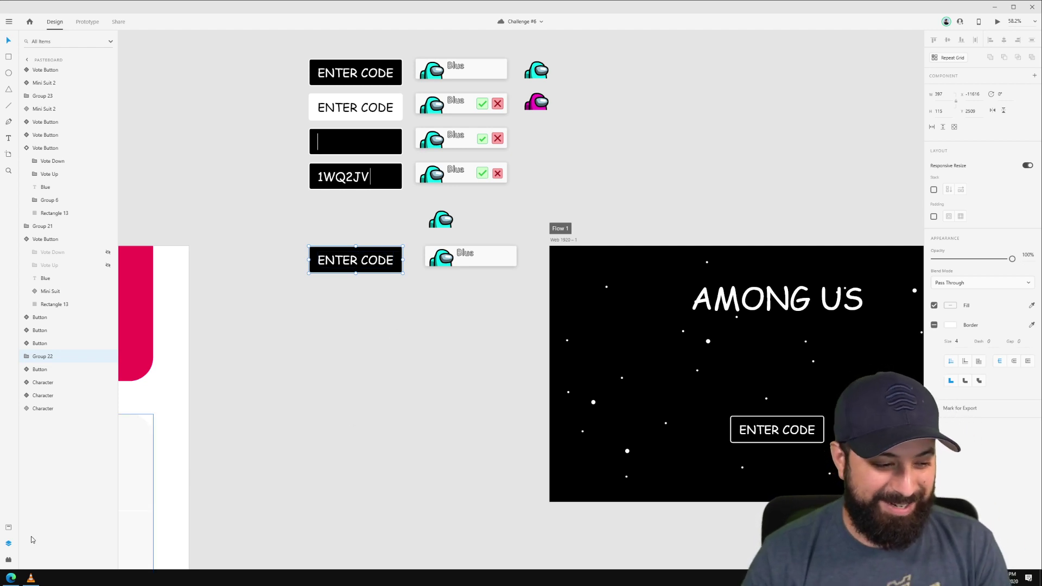
{"action": "left_click", "coordinate": [9, 527]}
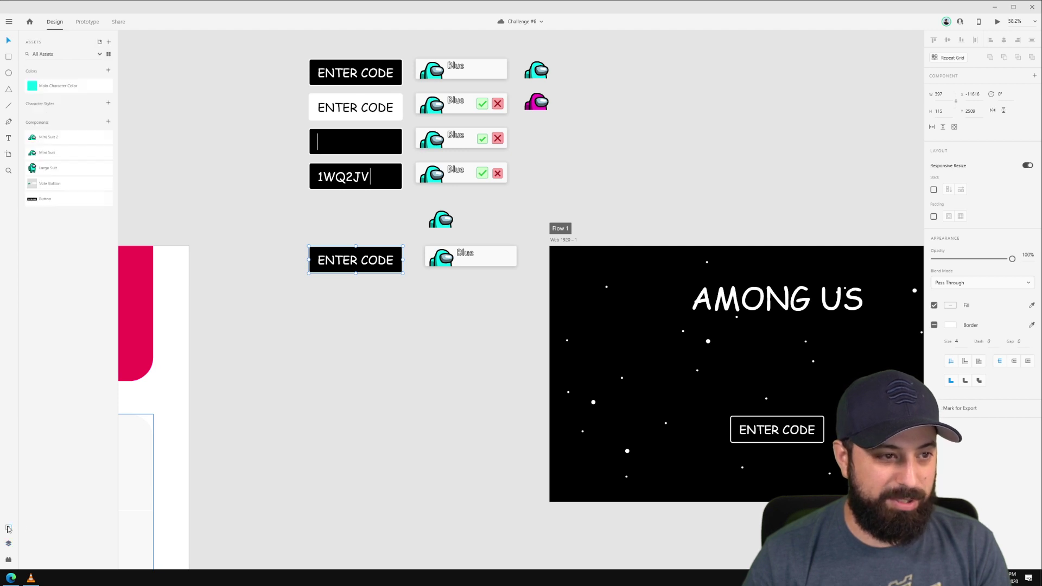
{"action": "left_click", "coordinate": [108, 123]}
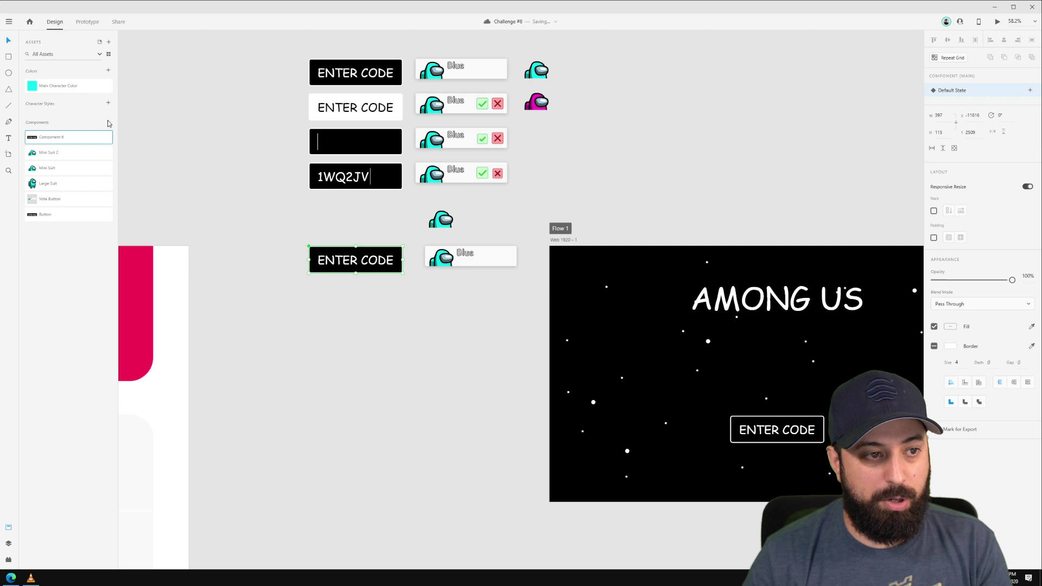
{"action": "double_click", "coordinate": [52, 139]}
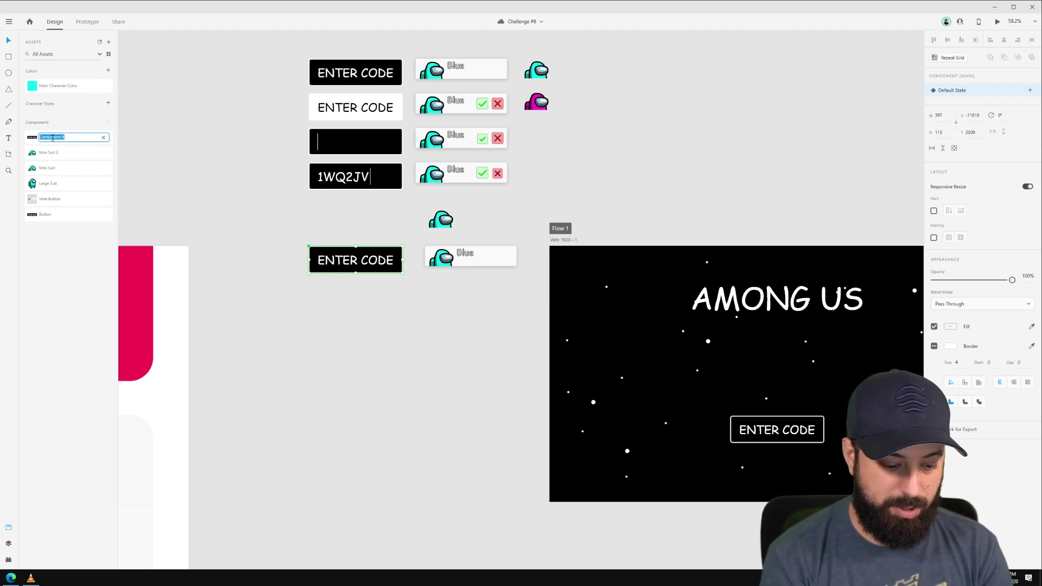
{"action": "type", "text": "Input Button"}
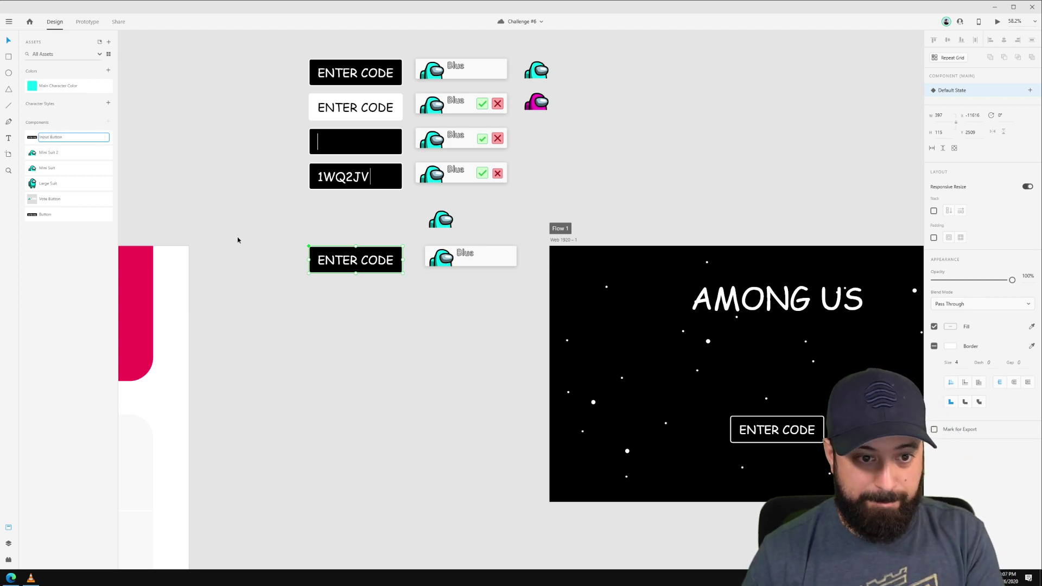
Step: Add a Hover State to the main Input Button component
{"action": "left_click", "coordinate": [354, 265]}
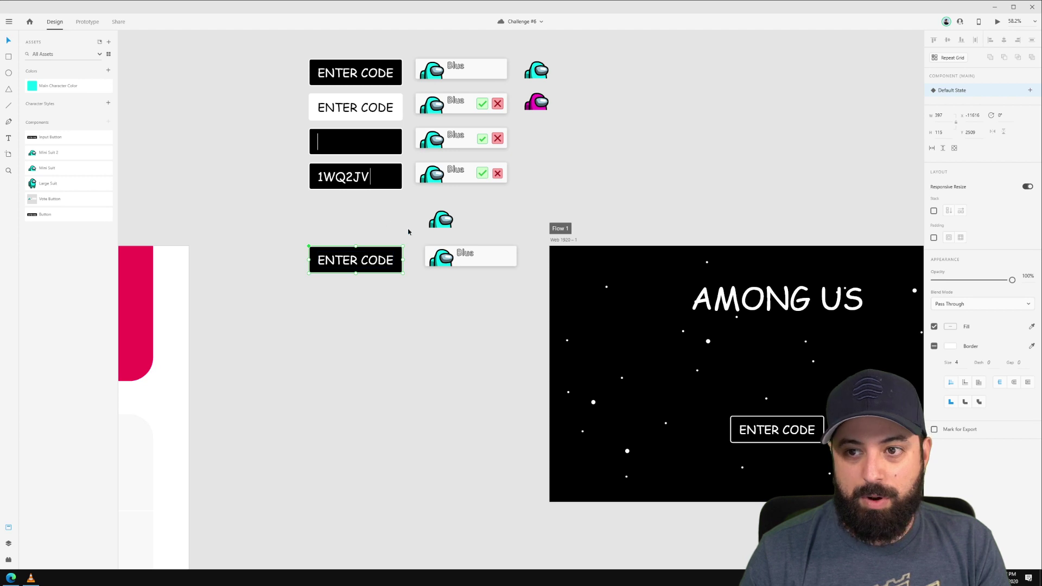
{"action": "left_click", "coordinate": [1031, 90]}
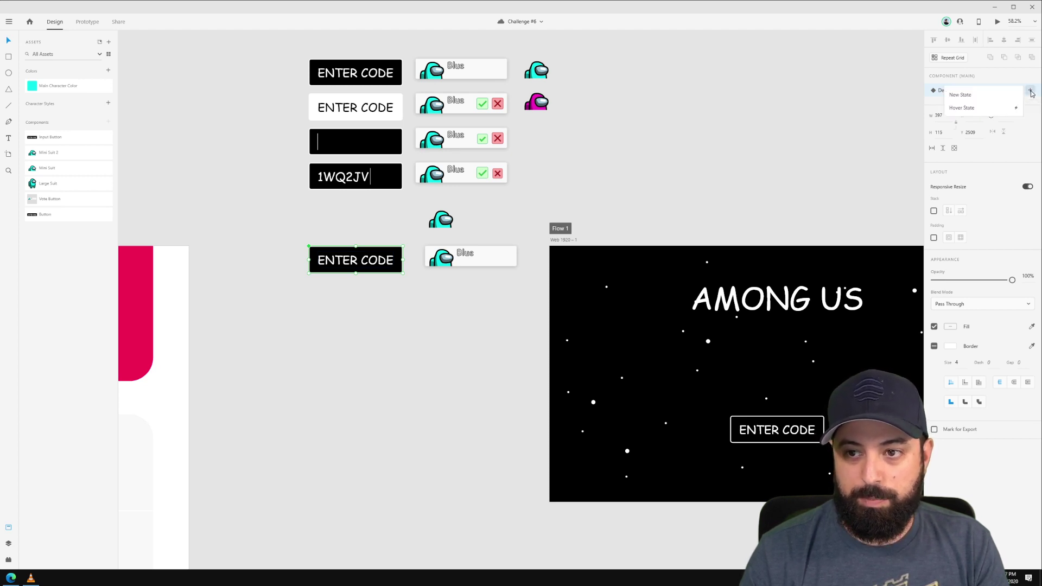
{"action": "left_click", "coordinate": [987, 110]}
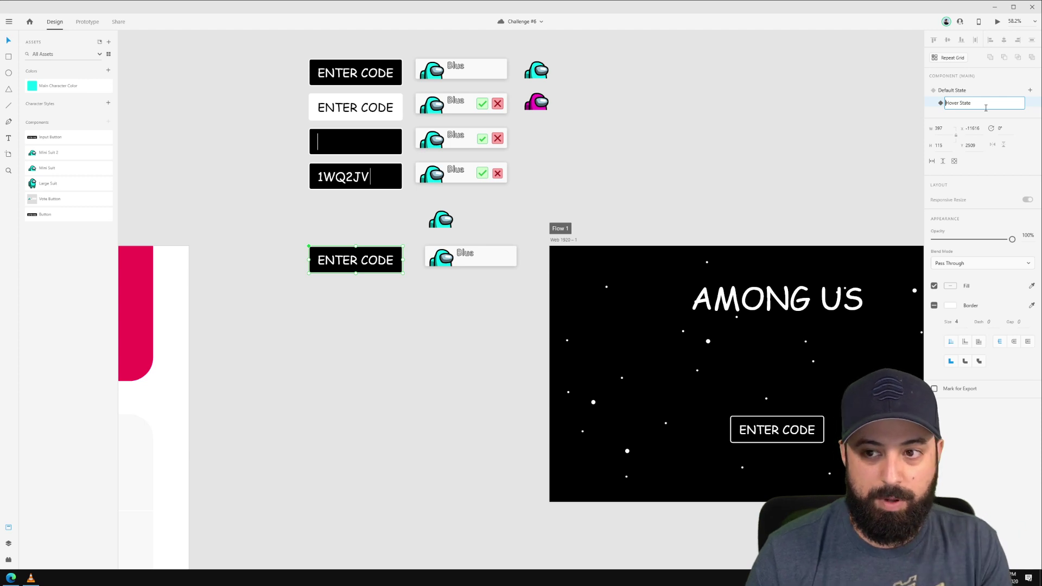
Step: In the Input Button's Hover State, set the background fill to white (ffffff) and the ENTER CODE text fill to black
{"action": "double_click", "coordinate": [389, 255]}
{"action": "left_click", "coordinate": [952, 320]}
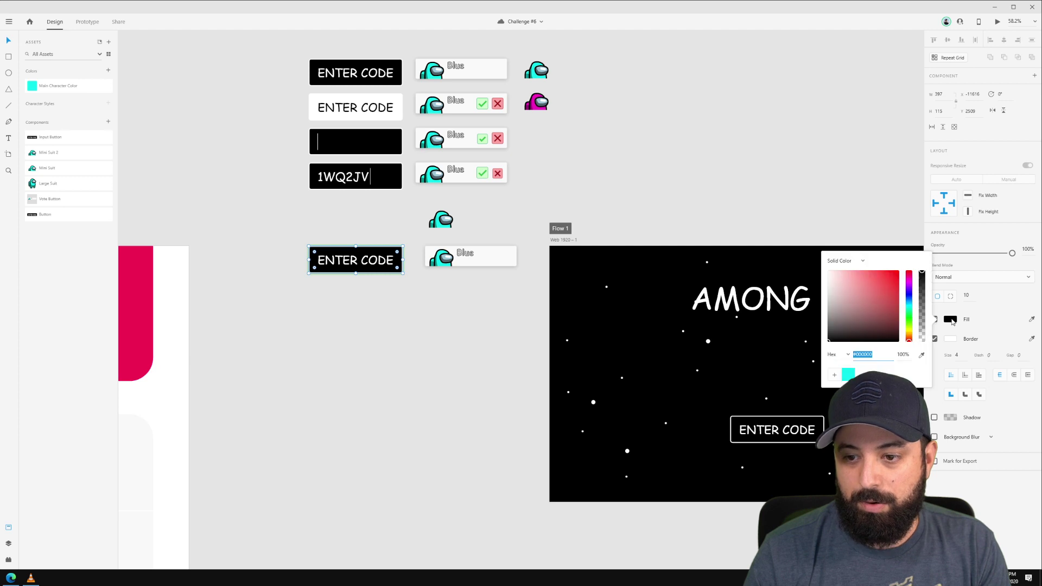
{"action": "type", "text": "ffffff"}
{"action": "key", "text": "Return"}
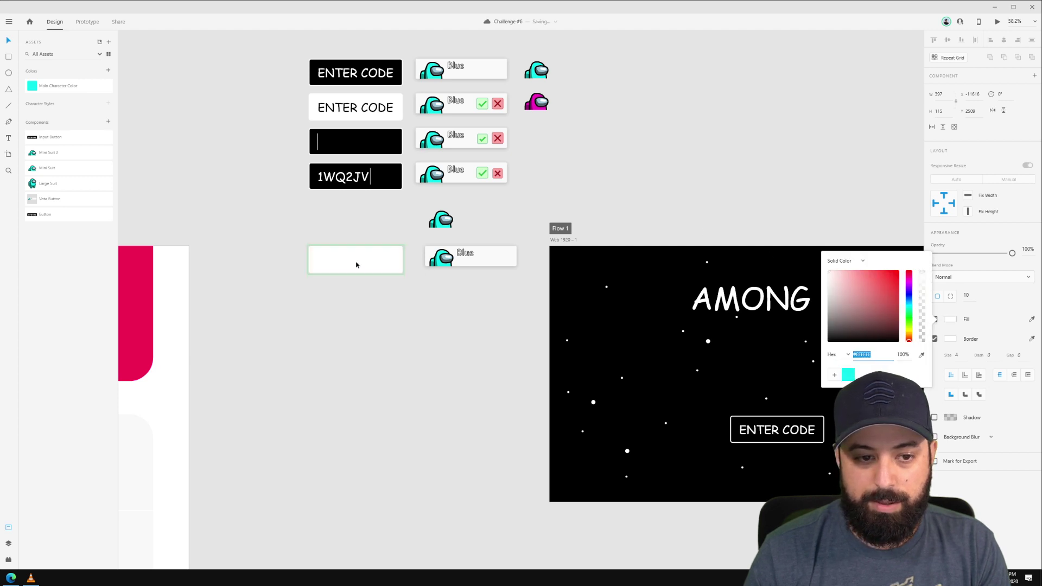
{"action": "left_click", "coordinate": [357, 265]}
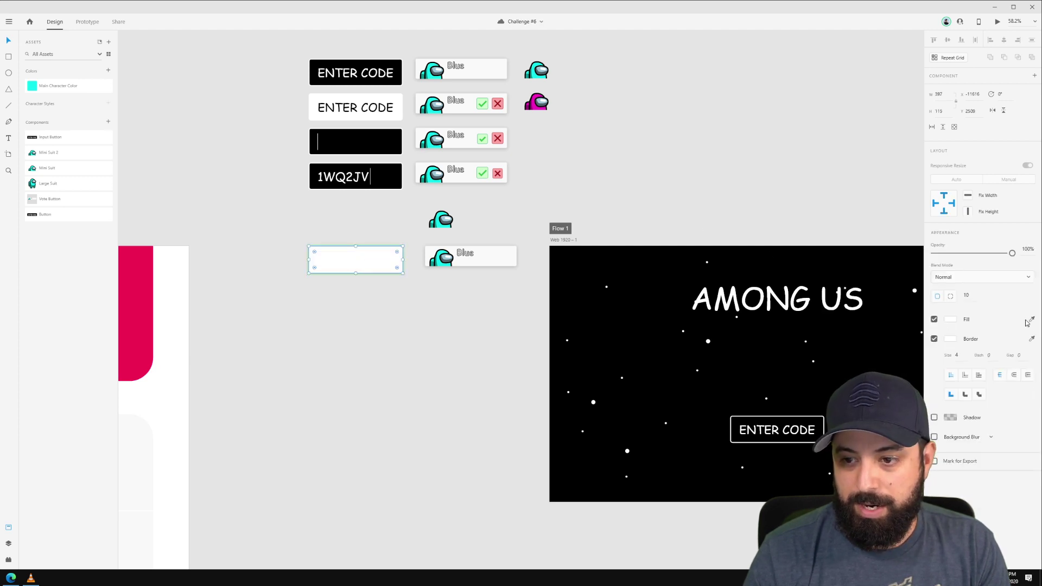
{"action": "key", "text": "ctrl+z"}
{"action": "left_click", "coordinate": [553, 205]}
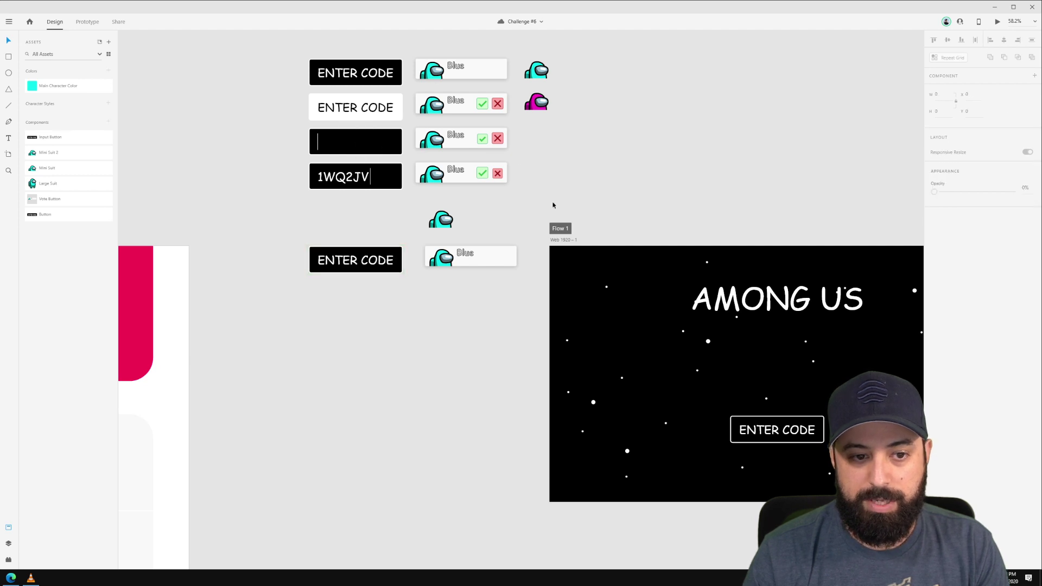
{"action": "left_click", "coordinate": [393, 259]}
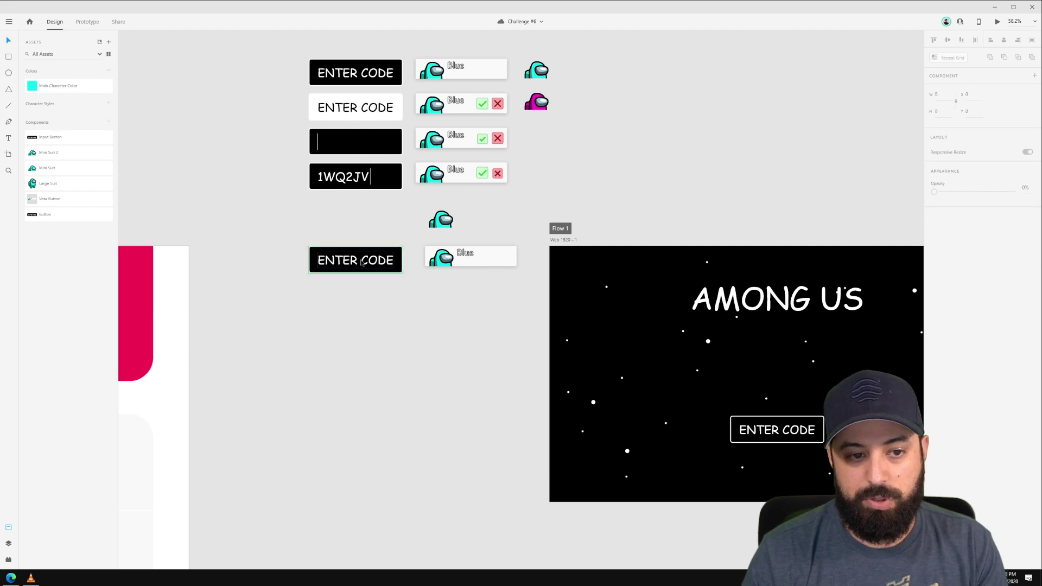
{"action": "double_click", "coordinate": [392, 259]}
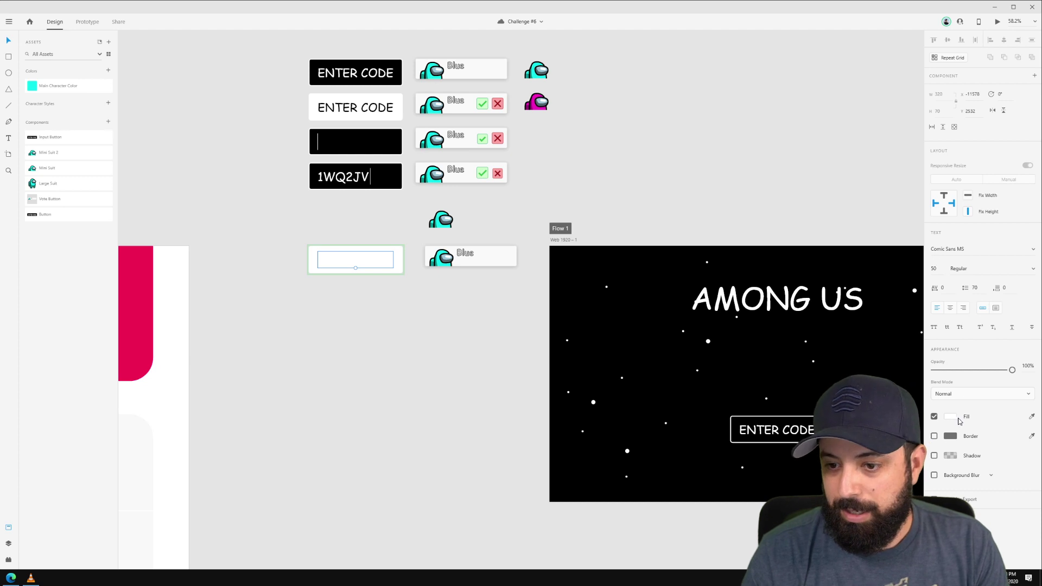
{"action": "left_click", "coordinate": [333, 121]}
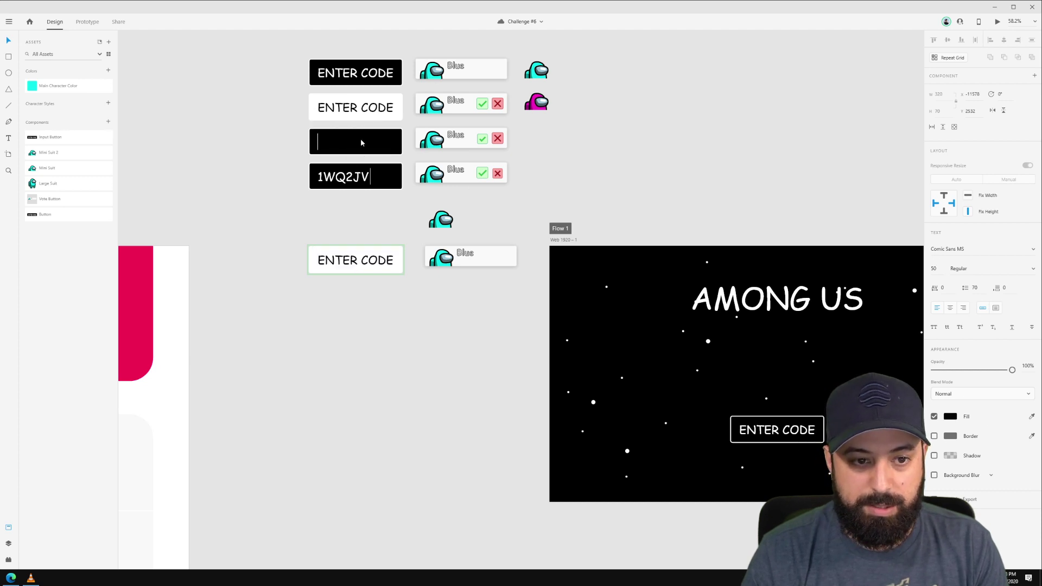
{"action": "left_click", "coordinate": [628, 165]}
Step: Add another state named "Input" to the main Input Button component
{"action": "left_click", "coordinate": [349, 255]}
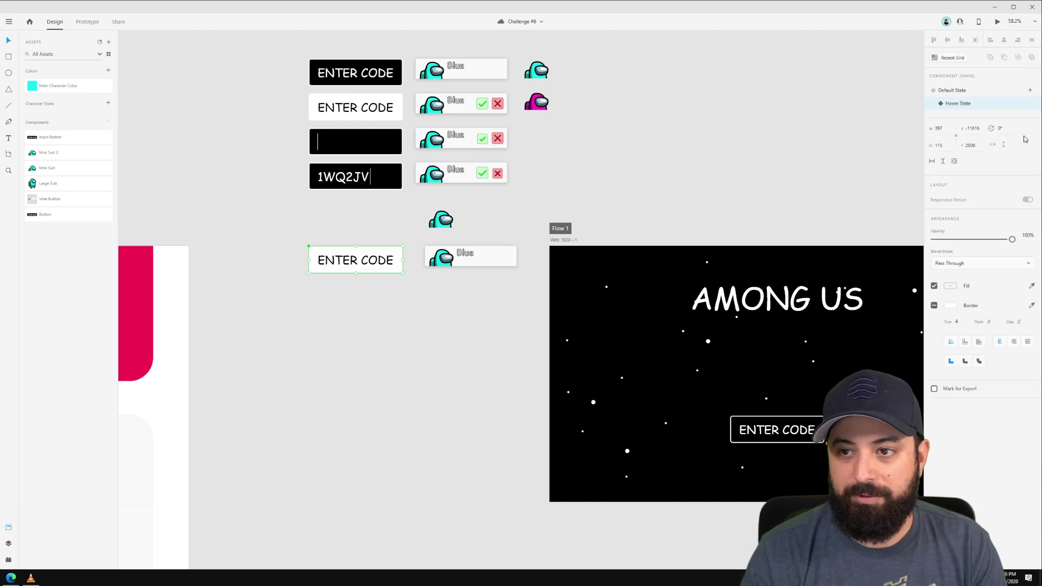
{"action": "left_click", "coordinate": [1030, 91]}
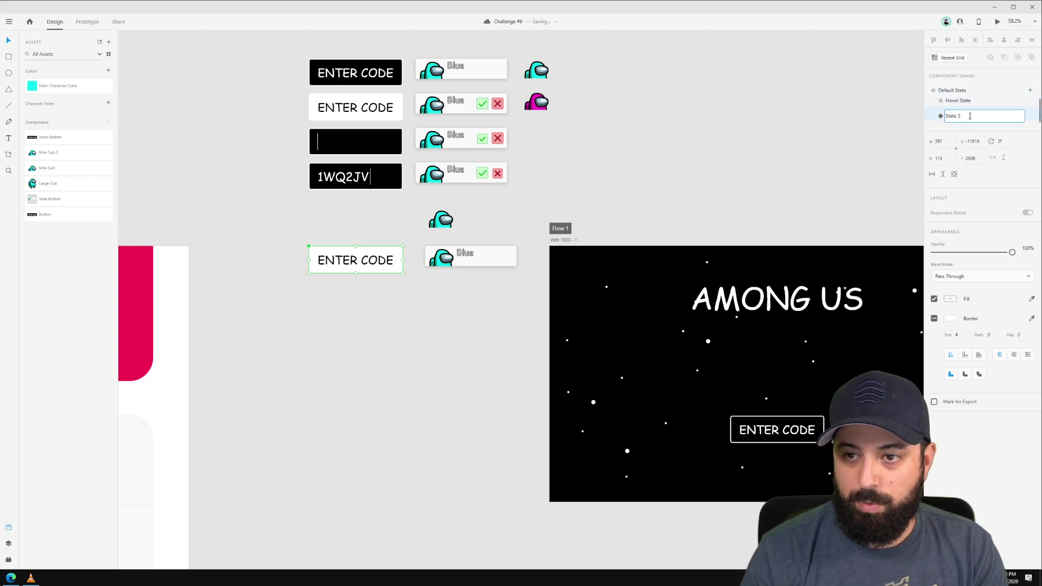
{"action": "type", "text": "Input"}
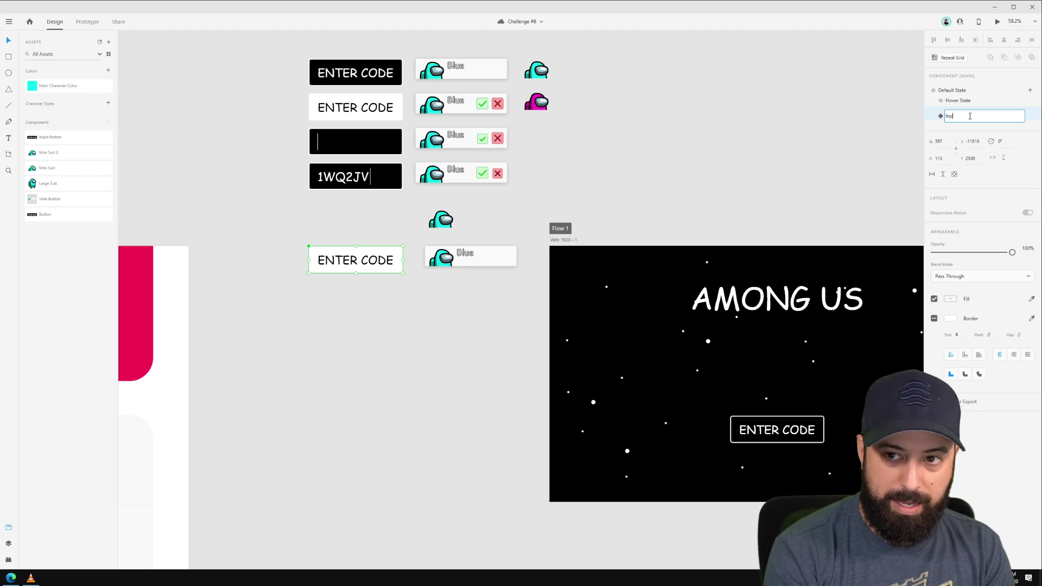
{"action": "key", "text": "Return"}
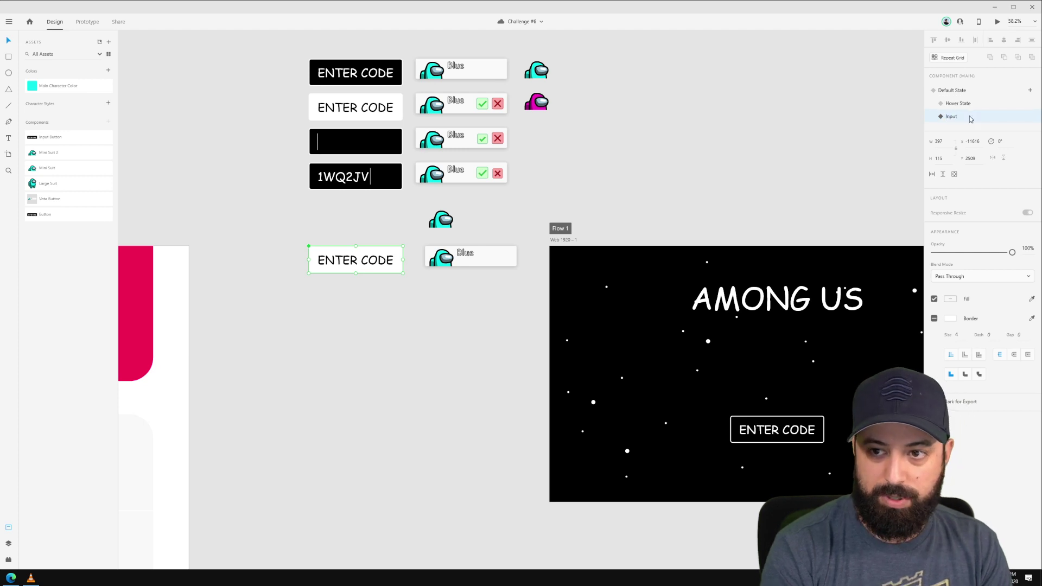
Step: In the Input state, replace the ENTER CODE text with a "|" cursor and set its fill to white
{"action": "double_click", "coordinate": [375, 265]}
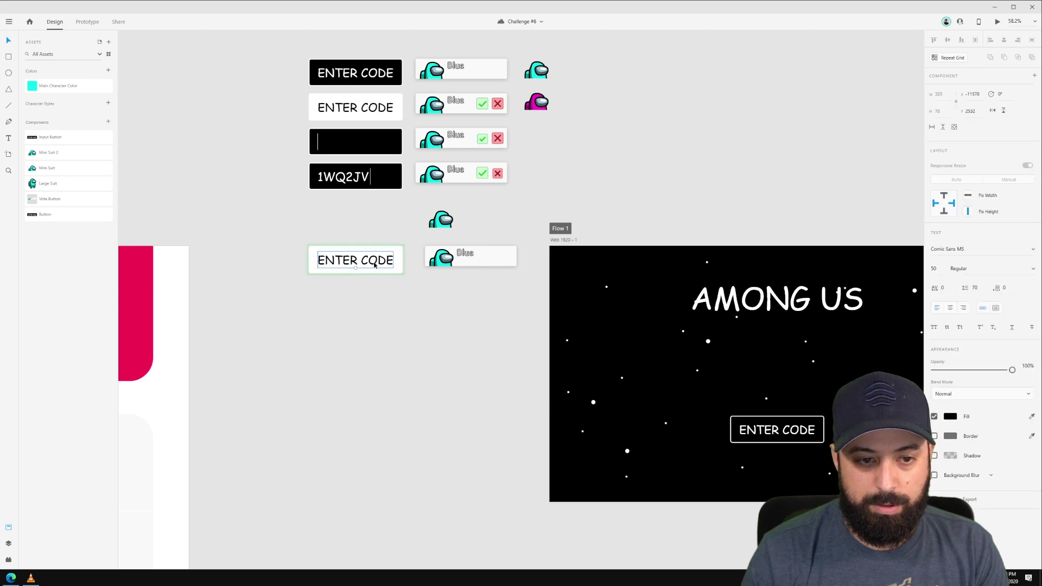
{"action": "double_click", "coordinate": [375, 264]}
{"action": "key", "text": "BackSpace"}
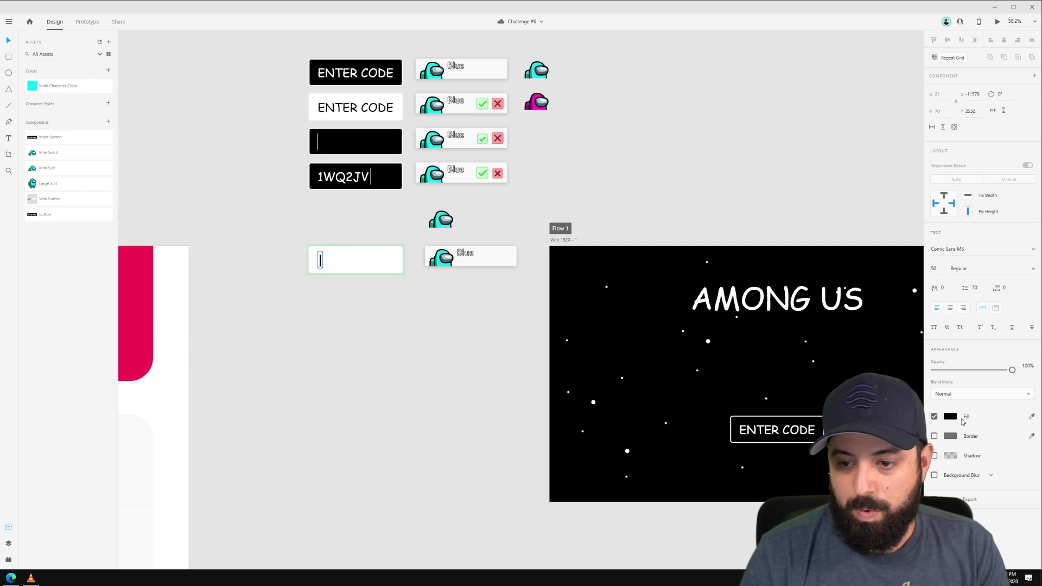
{"action": "key", "text": "Escape"}
Step: Match the Input state's background fill to the black of the reference button that shows only a cursor
{"action": "left_click", "coordinate": [390, 267]}
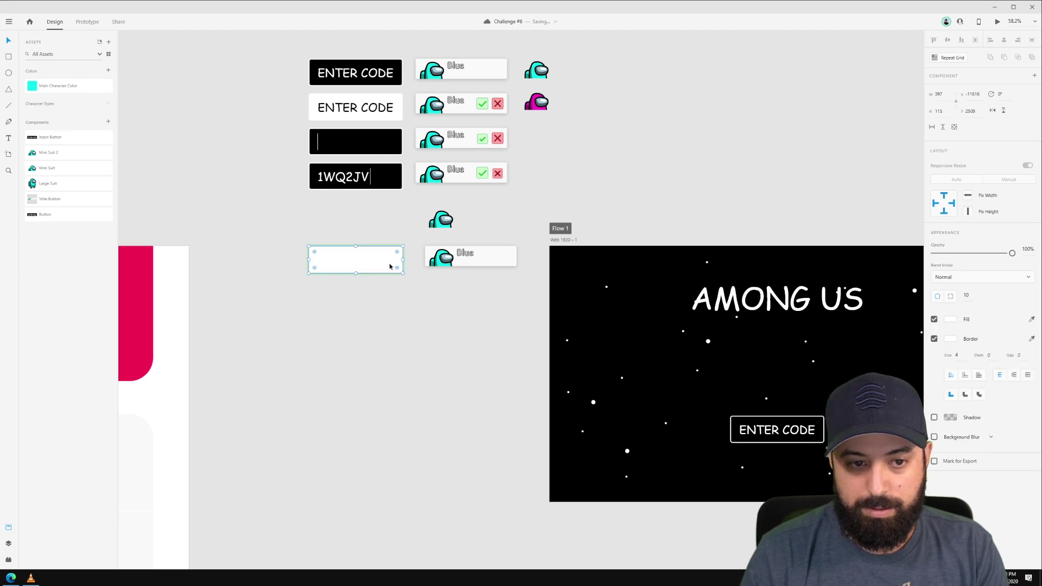
{"action": "left_click", "coordinate": [1032, 322]}
{"action": "left_click", "coordinate": [366, 136]}
{"action": "left_click", "coordinate": [578, 174]}
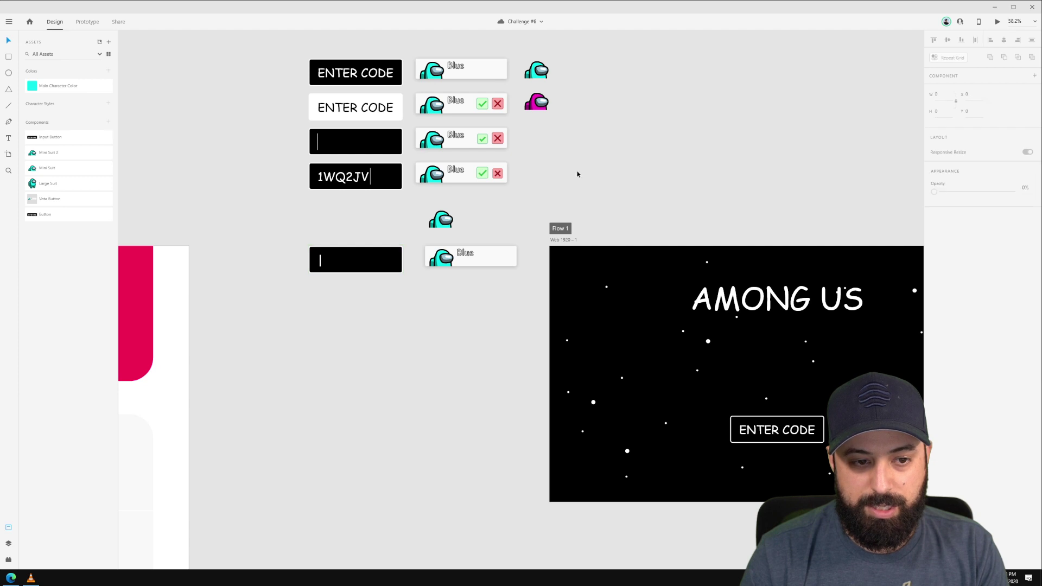
Step: Review the Input Button's Hover, Default and Input states, ending on the Input state
{"action": "left_click", "coordinate": [366, 269]}
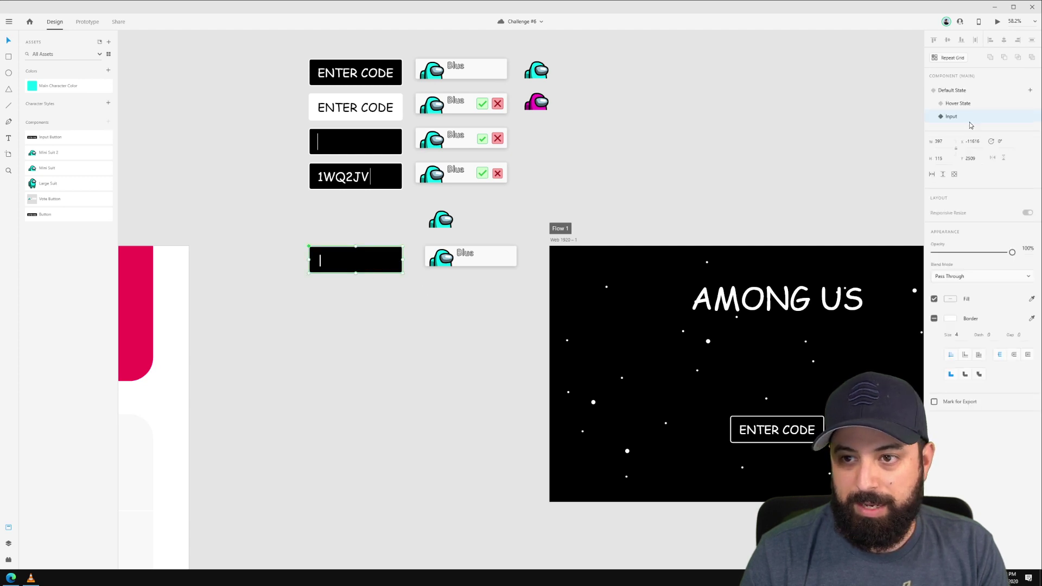
{"action": "left_click", "coordinate": [958, 103]}
{"action": "left_click", "coordinate": [960, 91]}
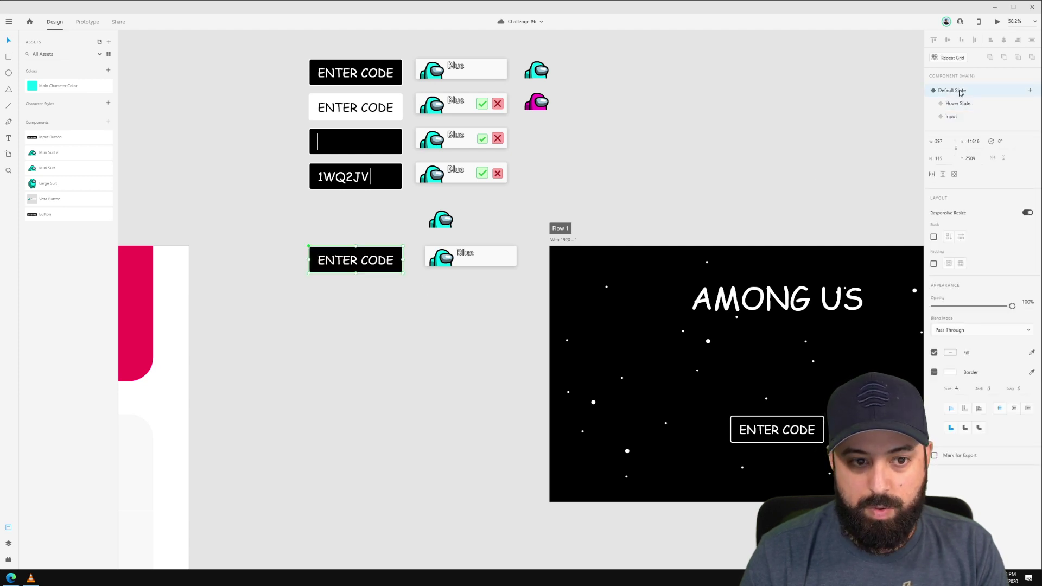
{"action": "left_click", "coordinate": [968, 119]}
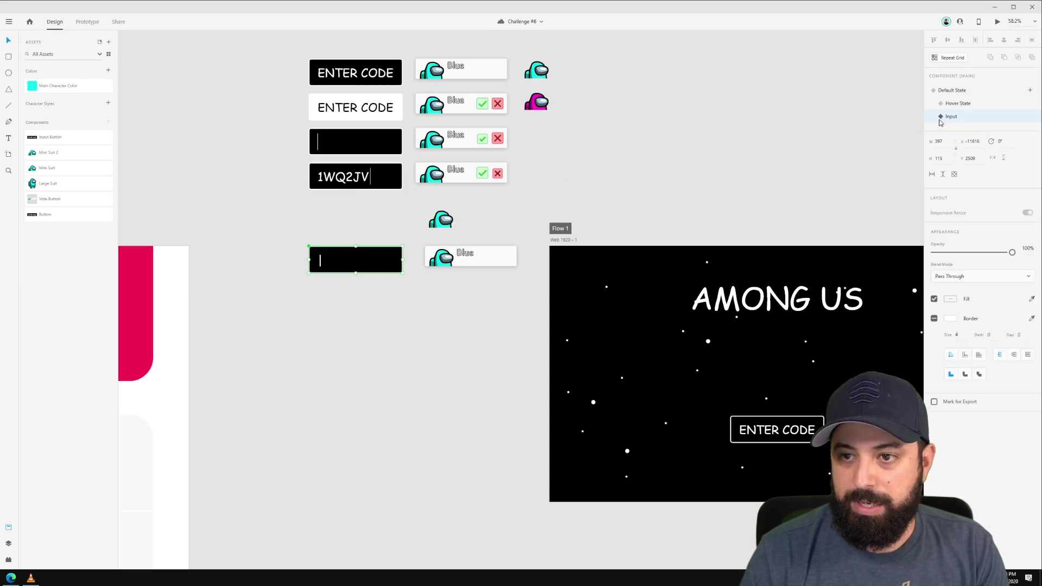
{"action": "right_click", "coordinate": [976, 119]}
{"action": "left_click", "coordinate": [968, 118]}
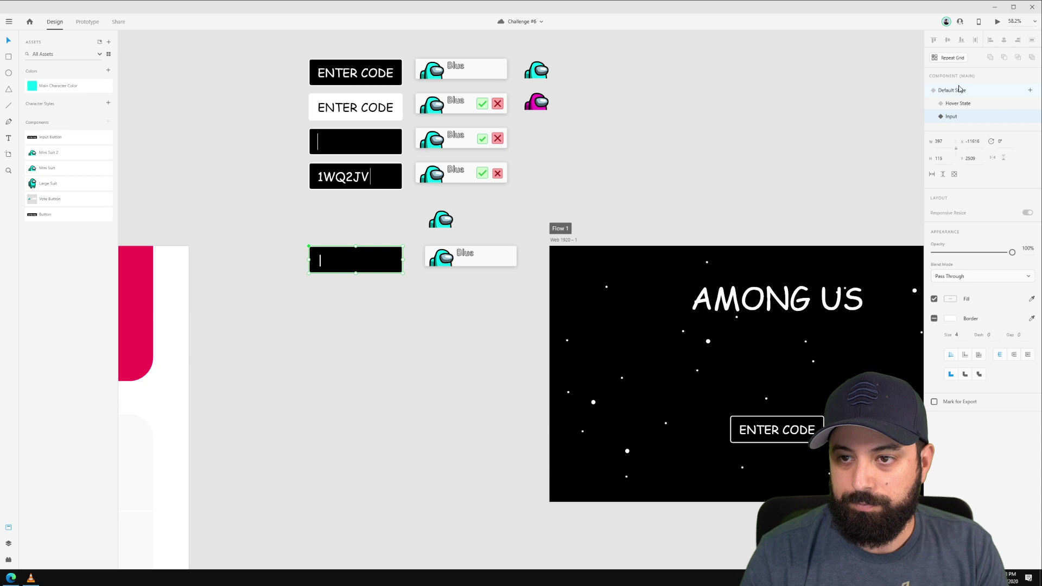
Step: Add a further state named "Filled Out" to the Input Button component, based on the Input state
{"action": "left_click", "coordinate": [1031, 91]}
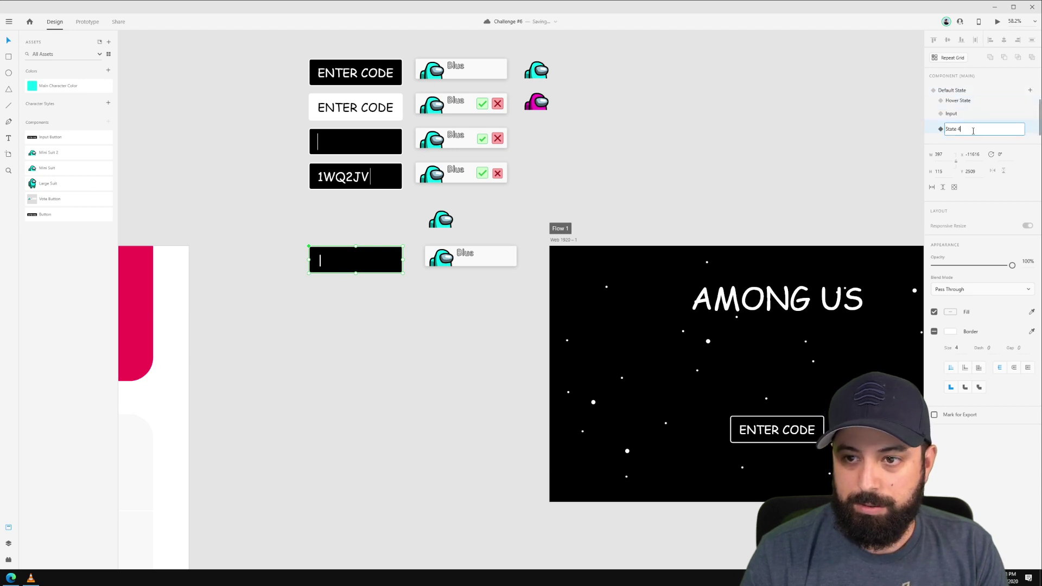
{"action": "key", "text": "ctrl+a"}
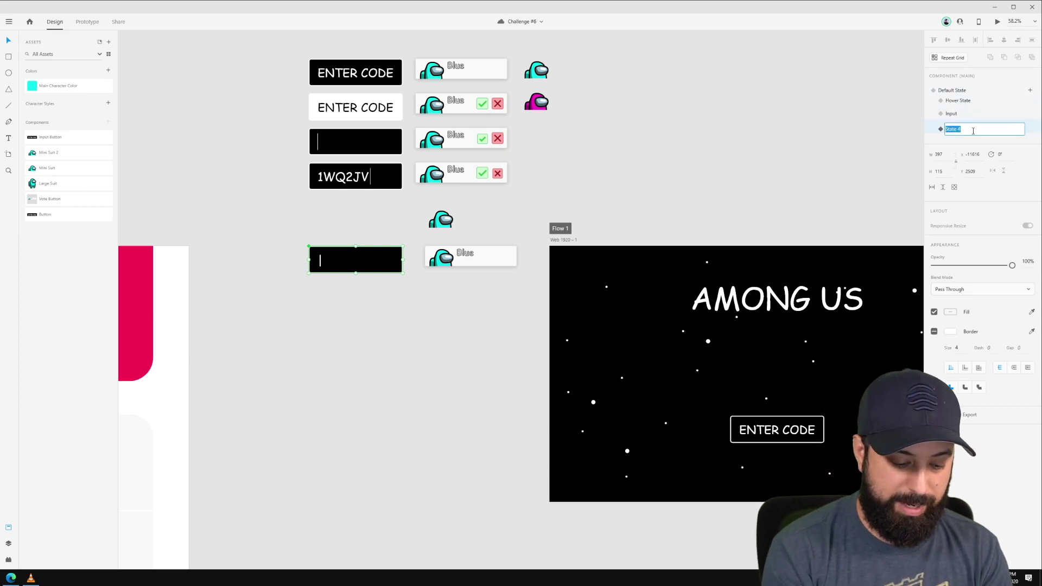
{"action": "type", "text": "Fil"}
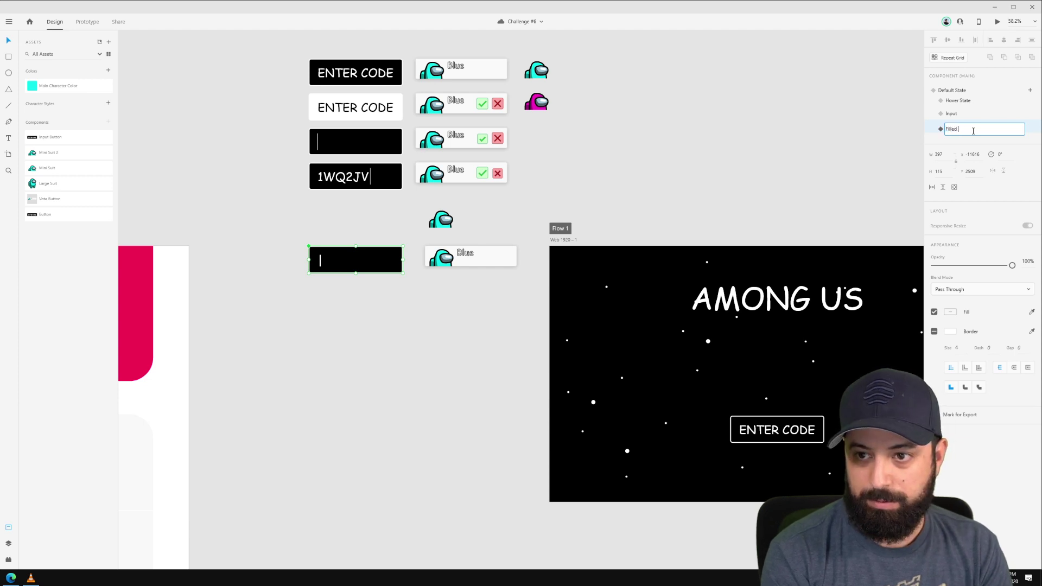
{"action": "type", "text": "led"}
{"action": "key", "text": "Return"}
{"action": "left_click", "coordinate": [407, 319]}
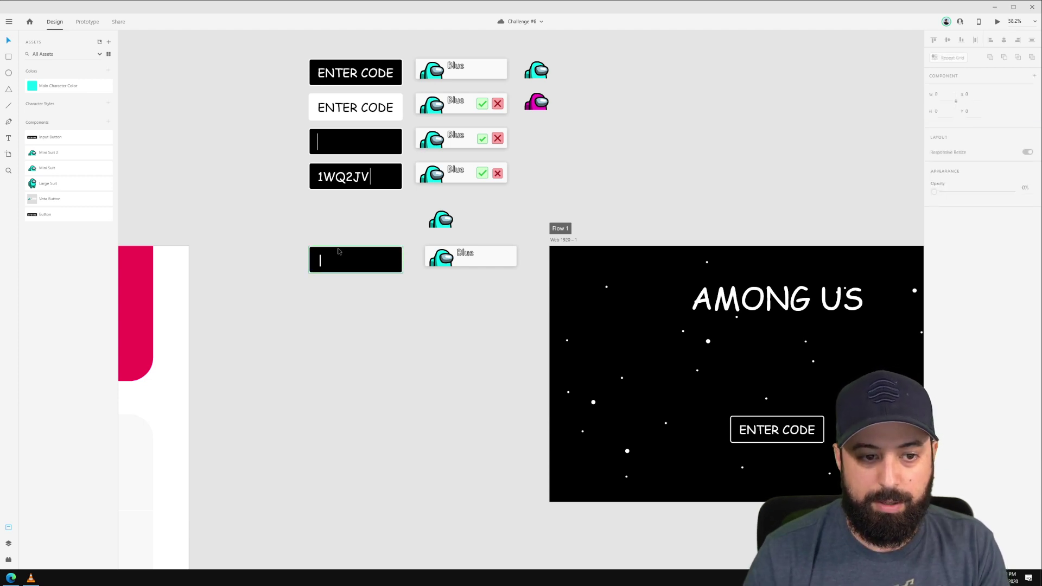
Step: Insert the code 1WQ2JV before the "|" cursor in the Filled Out state's text
{"action": "left_click", "coordinate": [324, 262]}
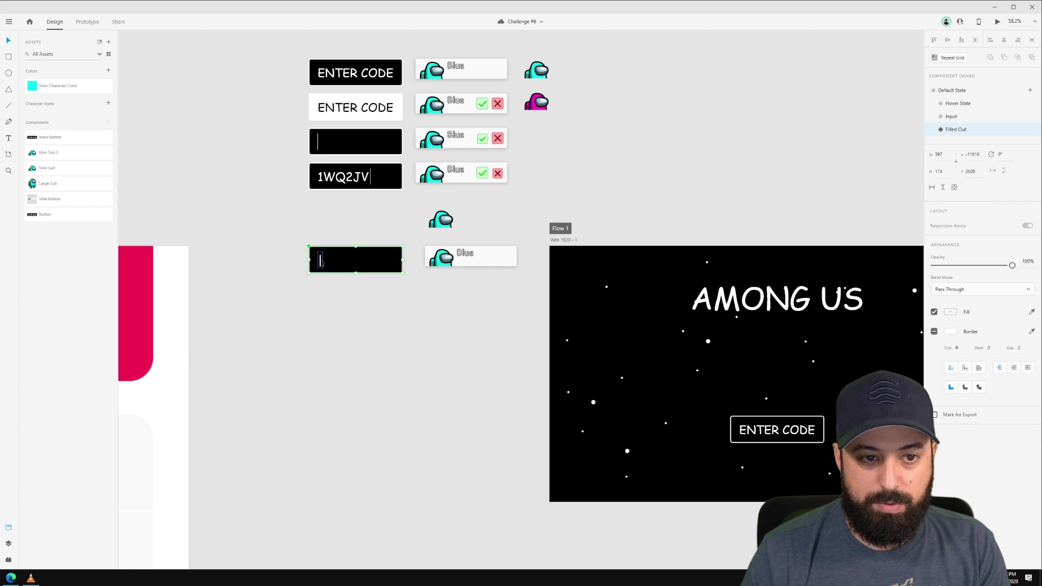
{"action": "double_click", "coordinate": [321, 262]}
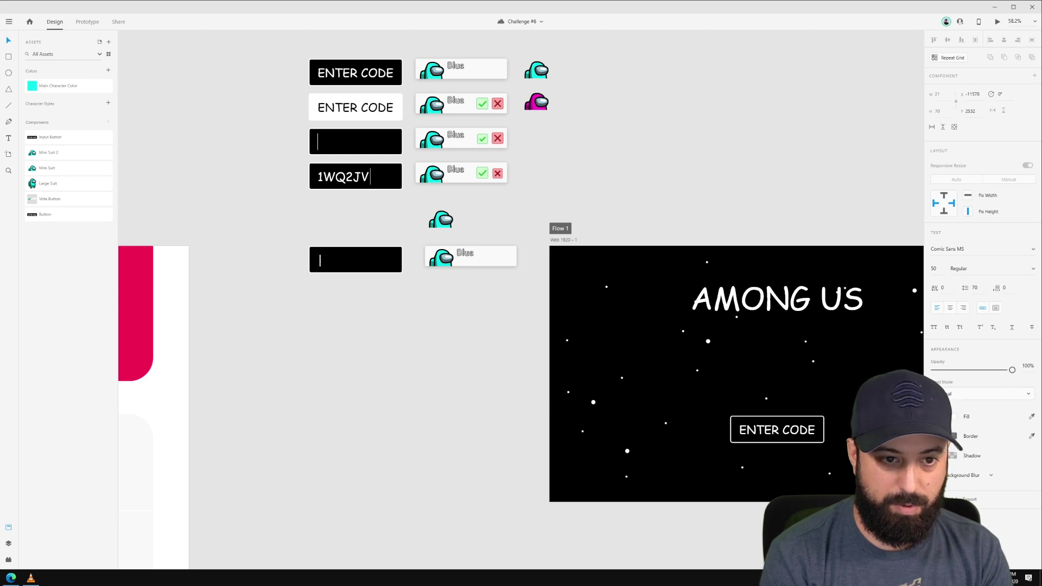
{"action": "type", "text": "1W"}
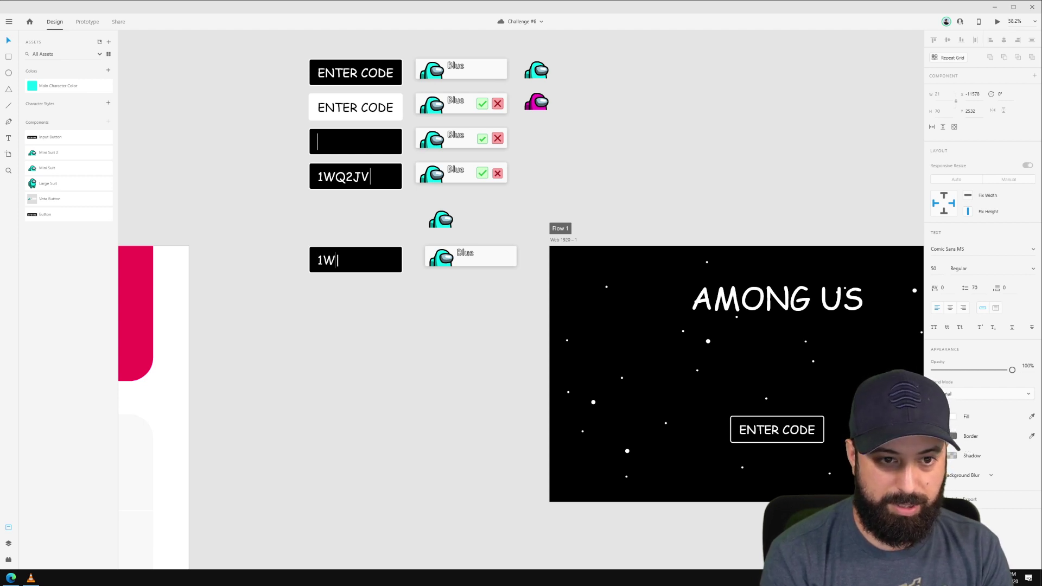
{"action": "type", "text": "Q2"}
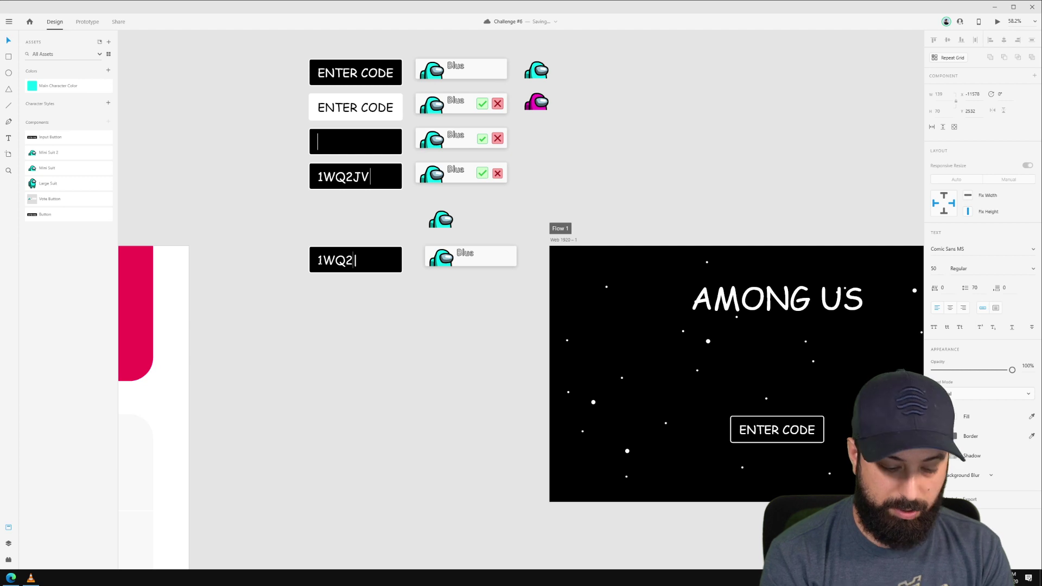
{"action": "type", "text": "JV"}
{"action": "key", "text": "Escape"}
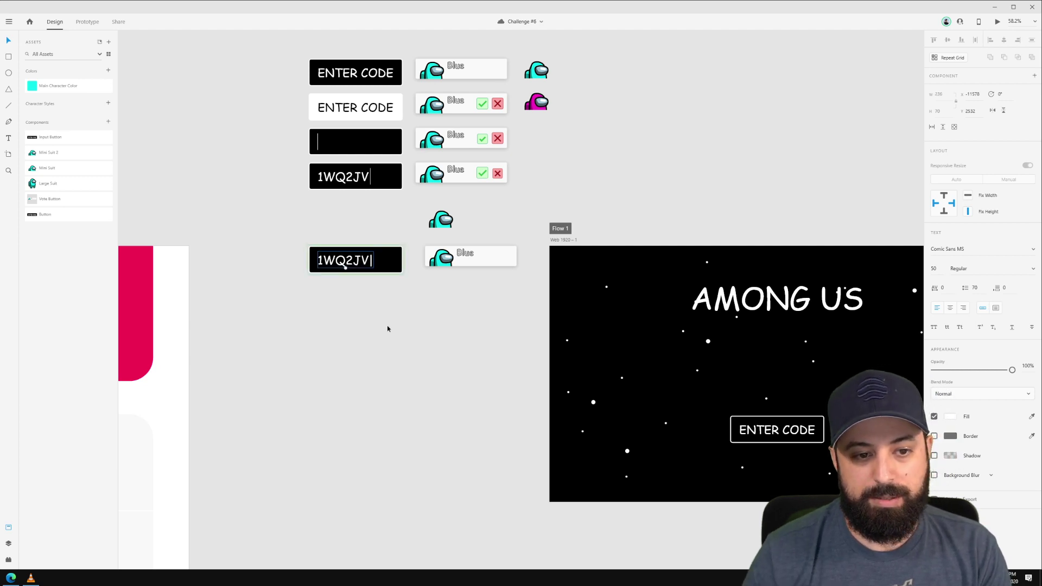
{"action": "key", "text": "Escape"}
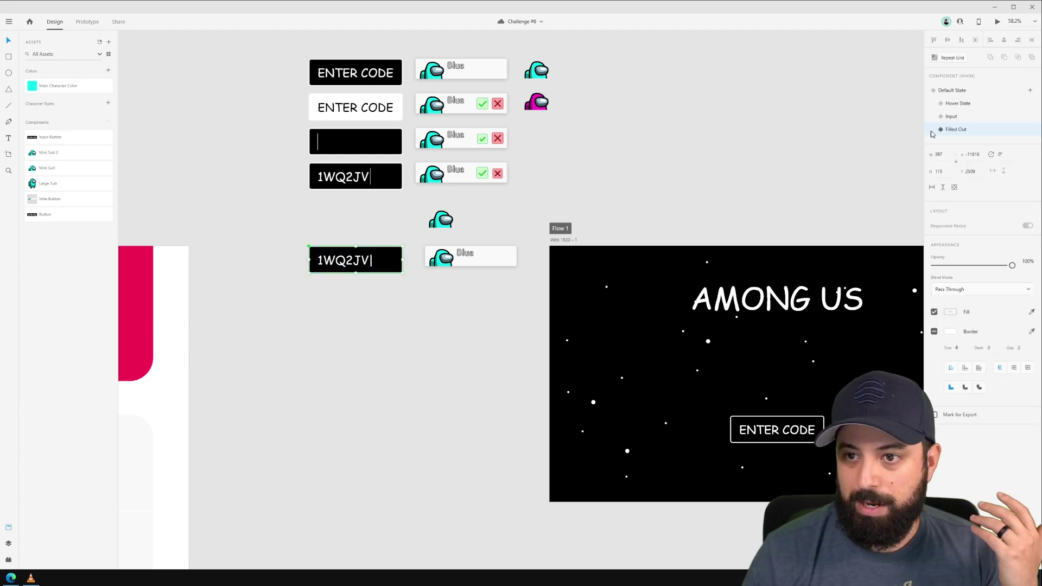
Step: Check the Input and Hover states, return the Input Button to its Default State, and save the document
{"action": "left_click", "coordinate": [952, 116]}
{"action": "left_click", "coordinate": [959, 104]}
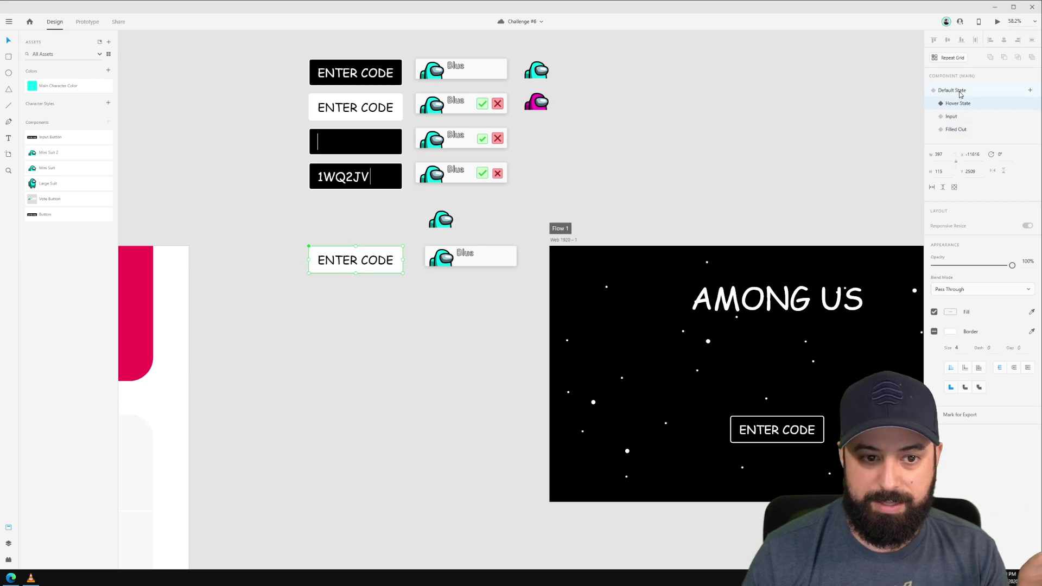
{"action": "left_click", "coordinate": [960, 91]}
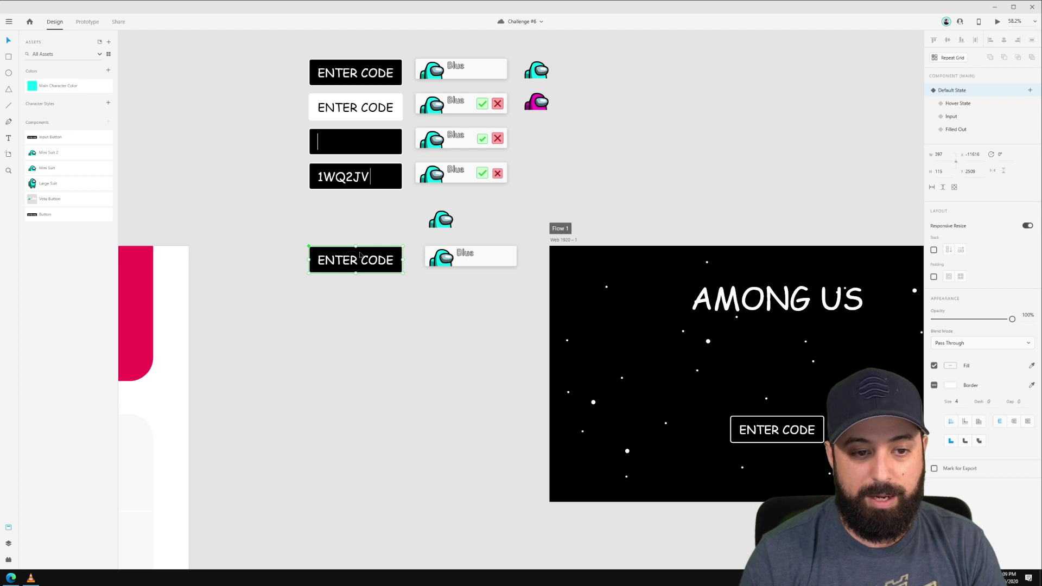
{"action": "key", "text": "ctrl+s"}
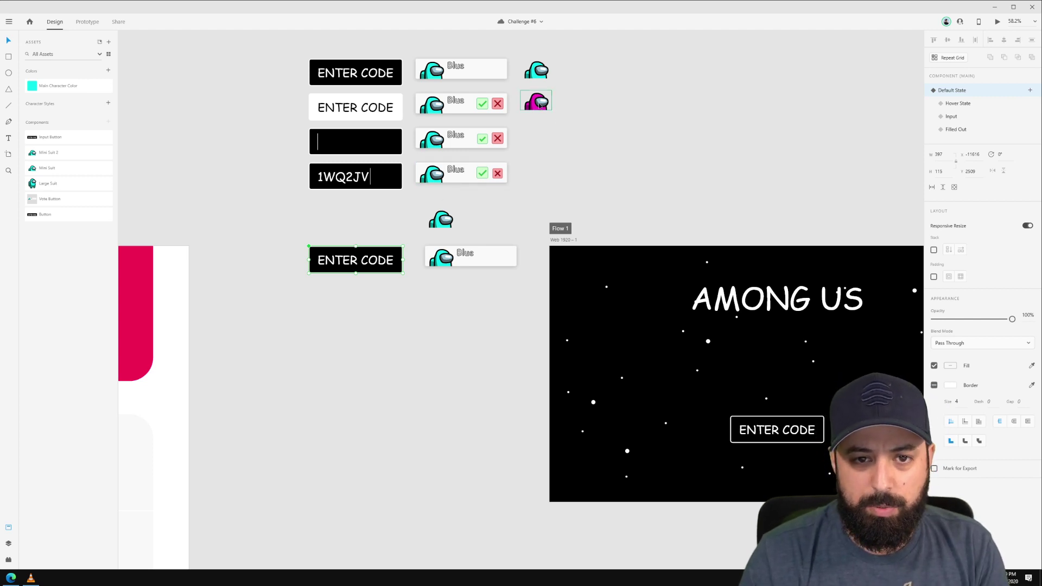
Step: Move the loose cyan crewmate below the Blue vote card and convert it into a component named "Crew"
{"action": "left_click_drag", "start_coordinate": [435, 224], "coordinate": [409, 289]}
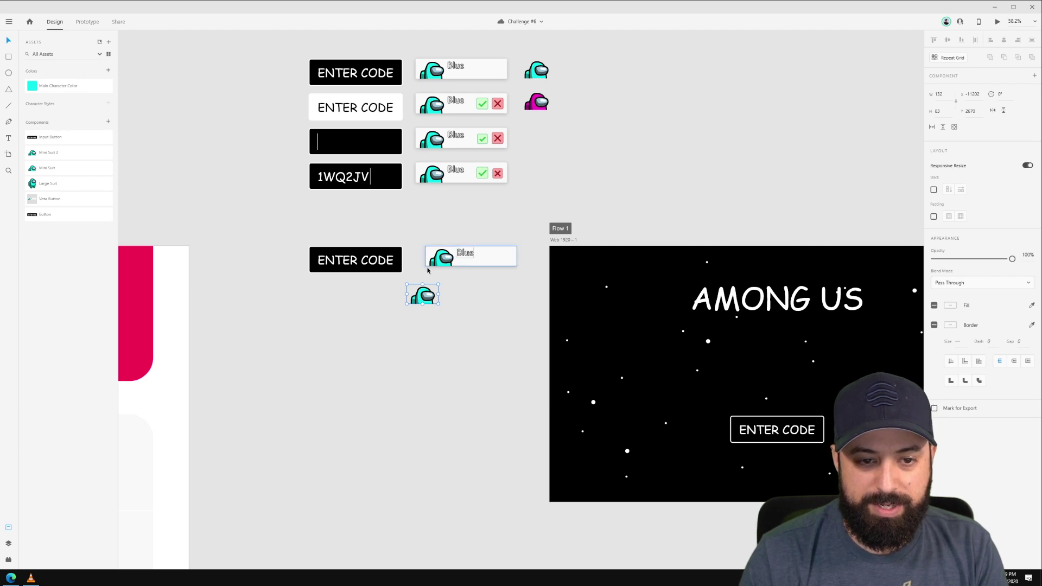
{"action": "left_click", "coordinate": [108, 124]}
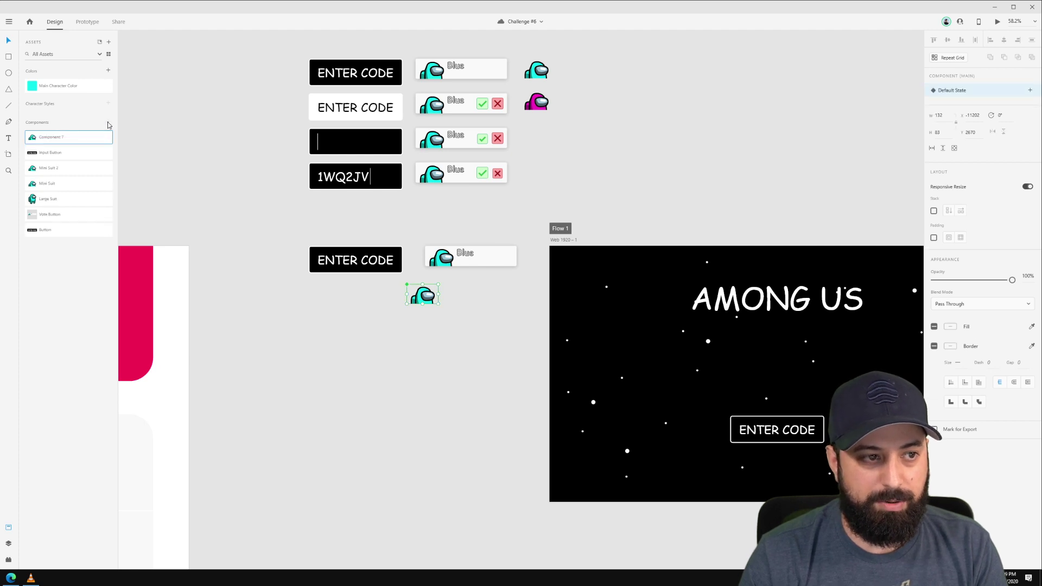
{"action": "double_click", "coordinate": [49, 139]}
{"action": "type", "text": "Crew"}
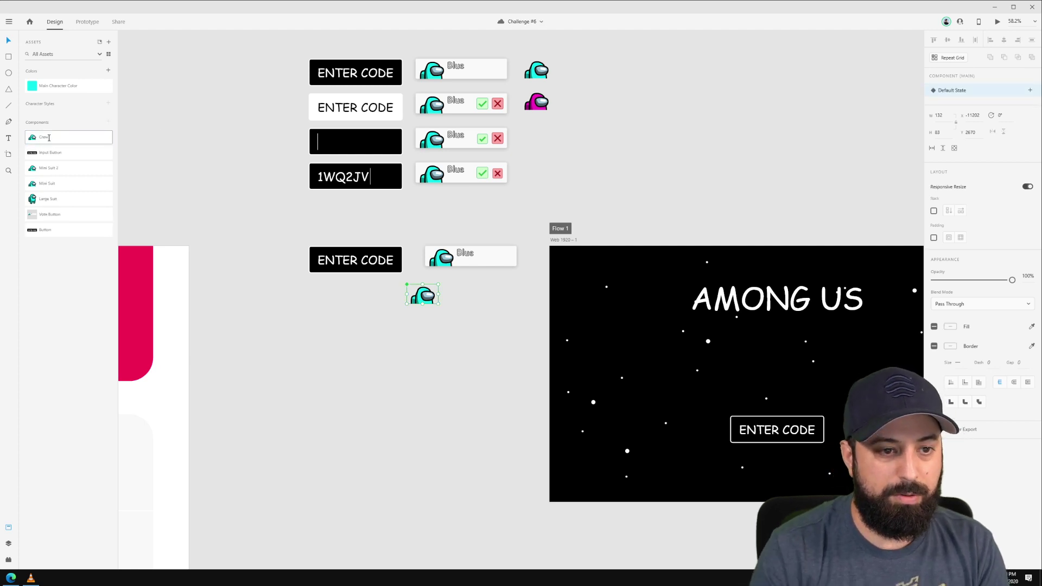
{"action": "key", "text": "Return"}
Step: Add a new state named "Pink" to the Crew component
{"action": "scroll", "coordinate": [415, 296], "scroll_direction": "up", "scroll_amount": 3}
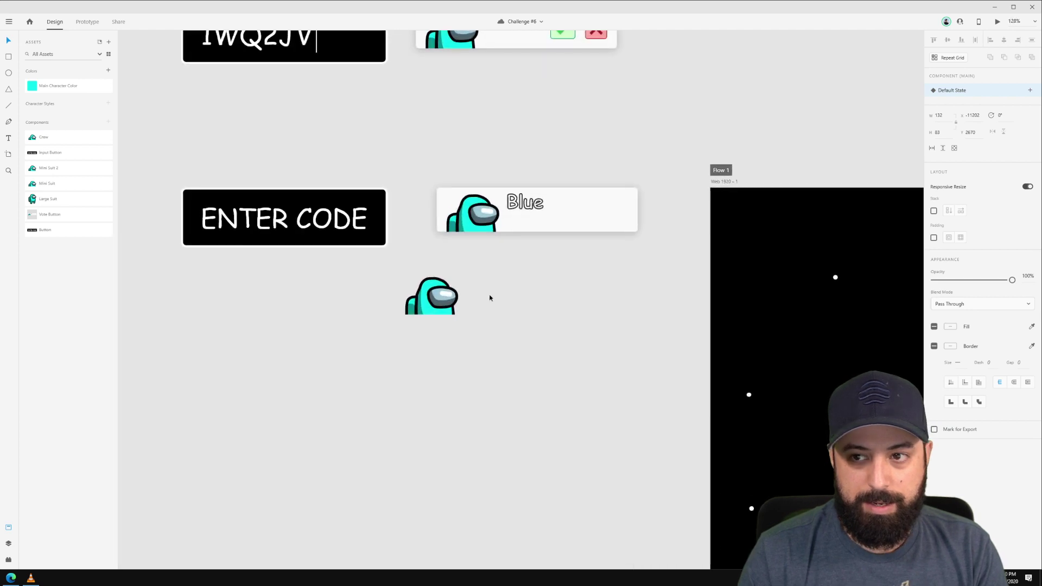
{"action": "left_click", "coordinate": [1030, 90]}
{"action": "left_click", "coordinate": [971, 95]}
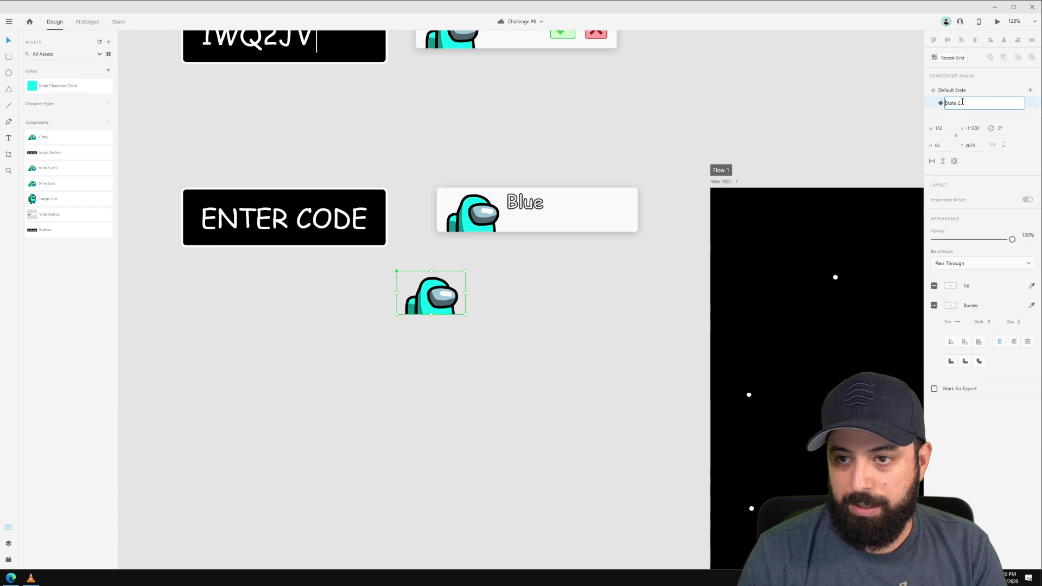
{"action": "type", "text": "Pink"}
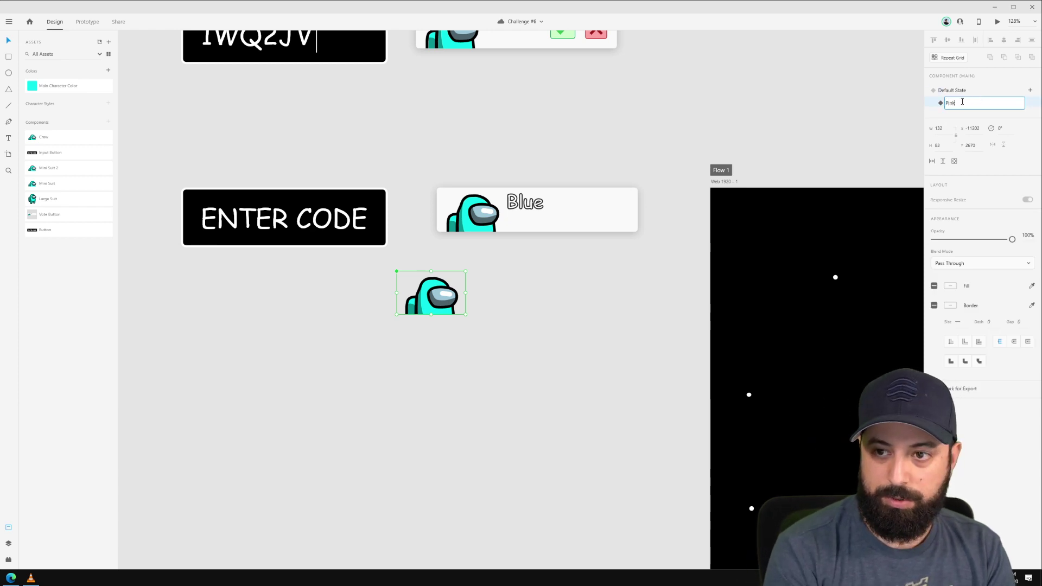
{"action": "key", "text": "Return"}
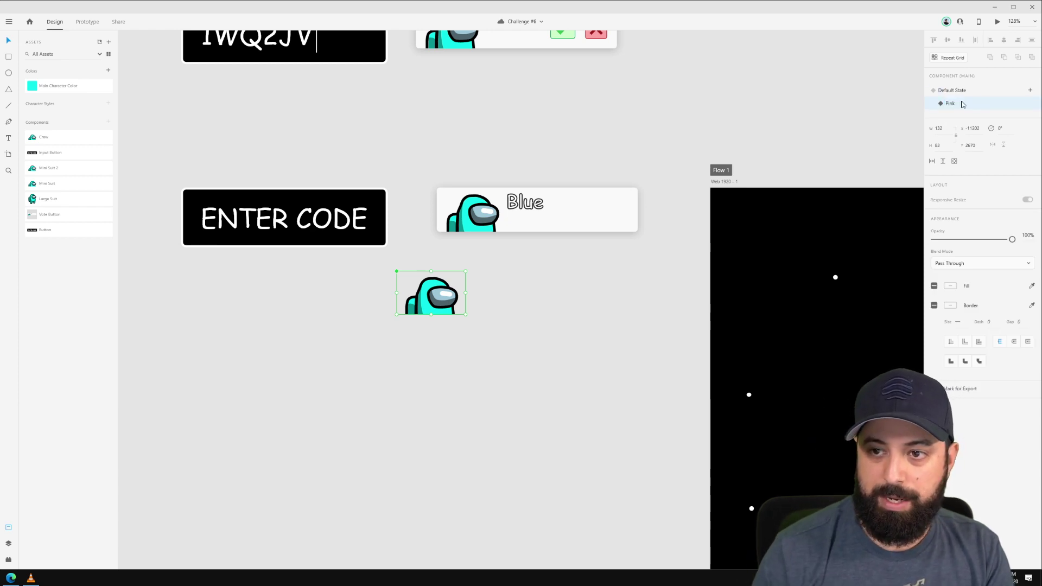
Step: Add another state named "Yellow" to the Crew component
{"action": "left_click", "coordinate": [1030, 90]}
{"action": "left_click", "coordinate": [971, 95]}
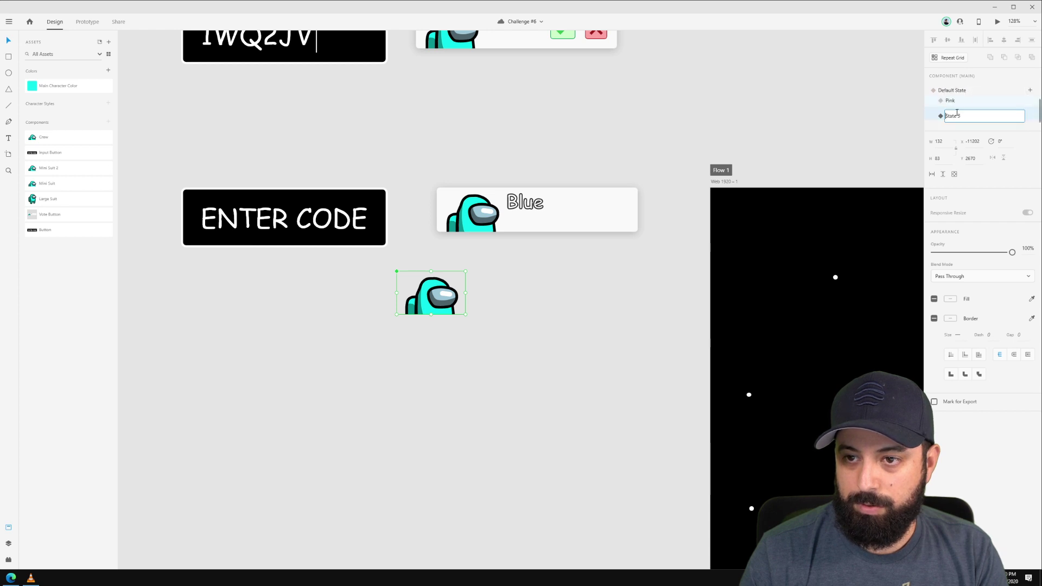
{"action": "type", "text": "Yellow"}
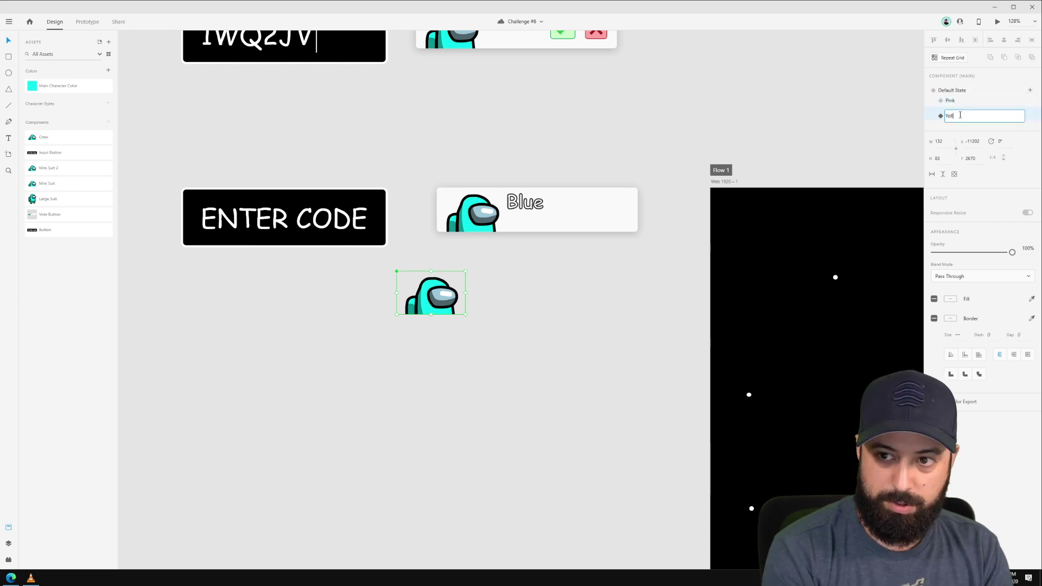
{"action": "key", "text": "Return"}
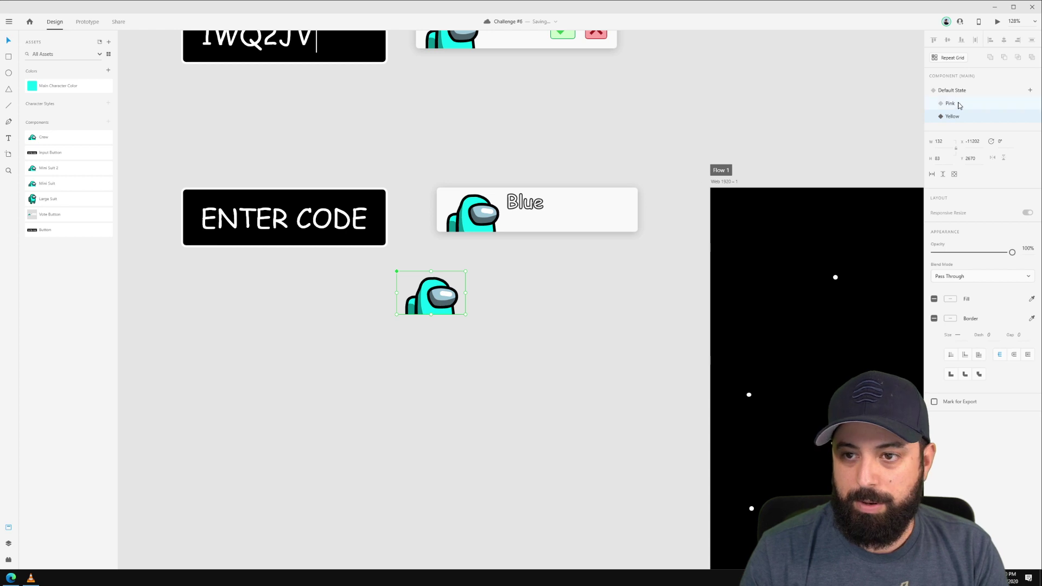
Step: Recolor the suit fill of Path 6 and Path 4 to yellow in the Crew component's Yellow state
{"action": "double_click", "coordinate": [432, 303]}
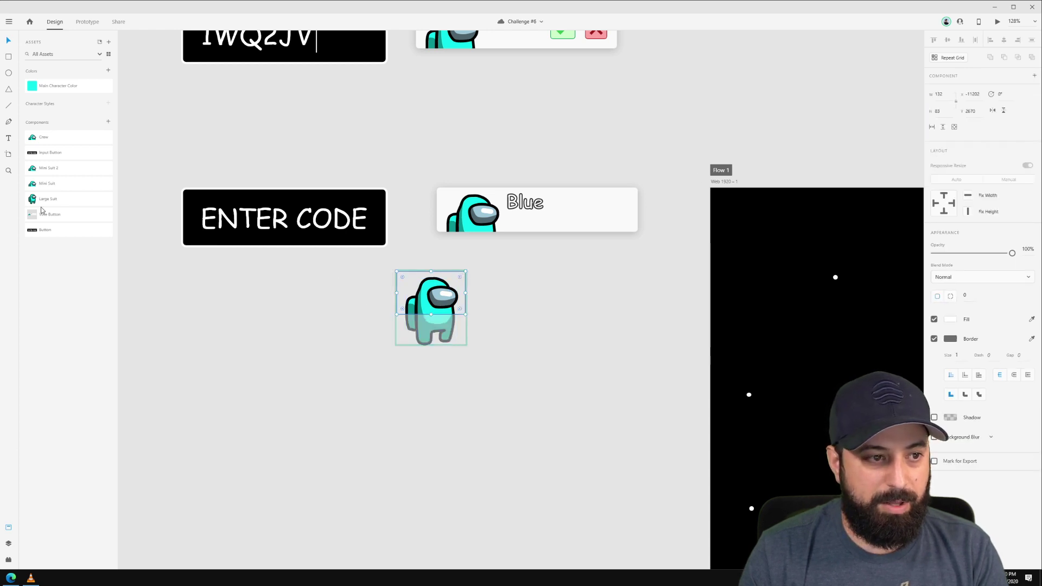
{"action": "left_click", "coordinate": [9, 544]}
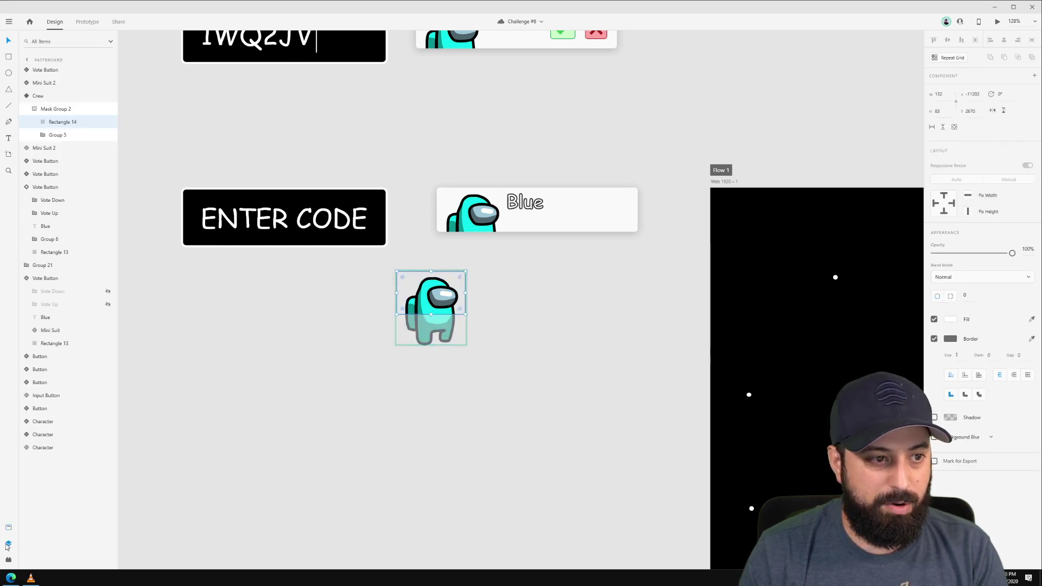
{"action": "double_click", "coordinate": [56, 135]}
{"action": "left_click", "coordinate": [43, 140]}
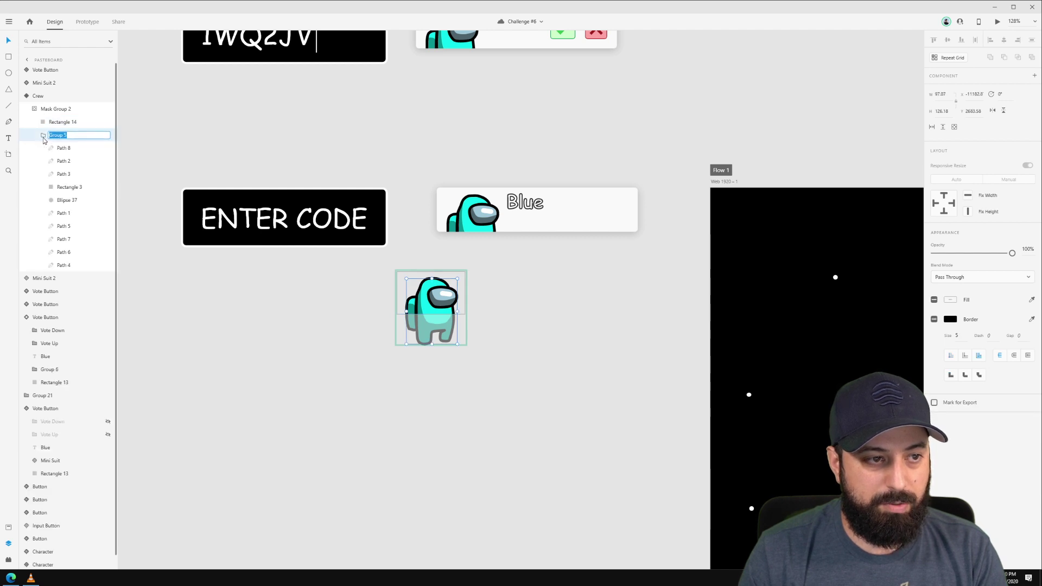
{"action": "left_click", "coordinate": [64, 252]}
{"action": "left_click", "coordinate": [69, 265], "text": "shift"}
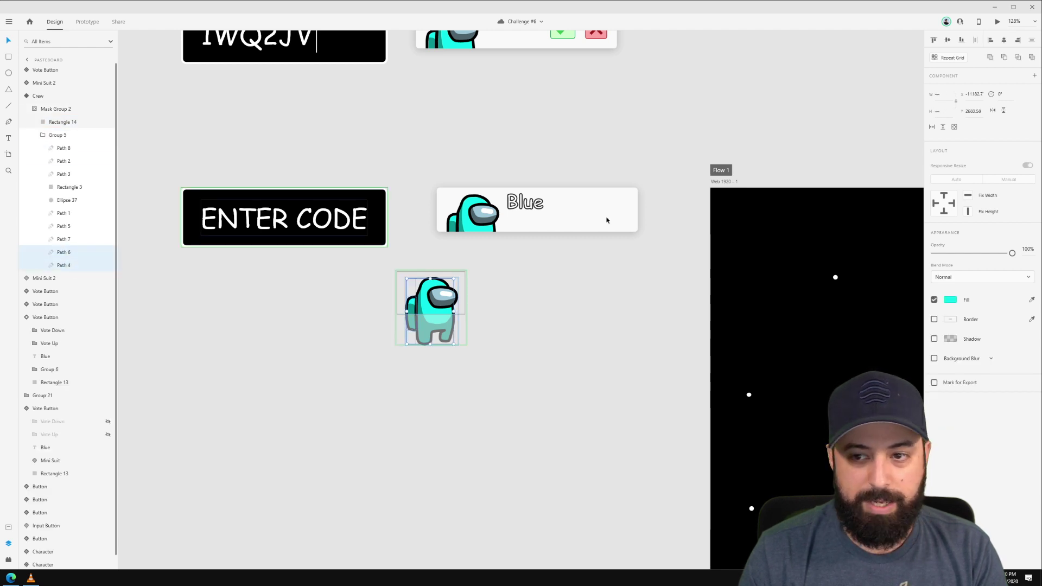
{"action": "left_click", "coordinate": [951, 300]}
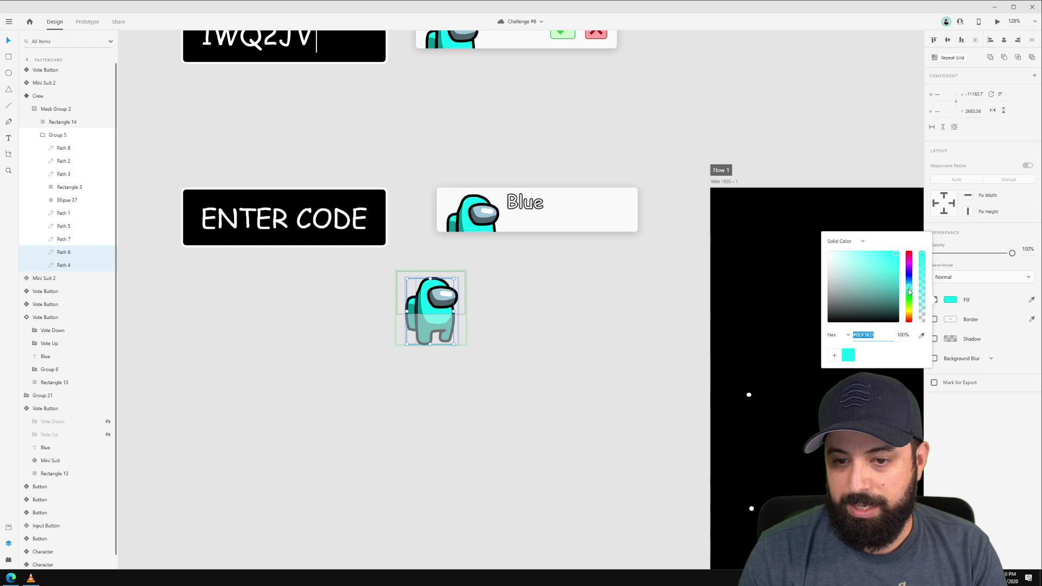
{"action": "left_click_drag", "start_coordinate": [909, 292], "coordinate": [913, 315]}
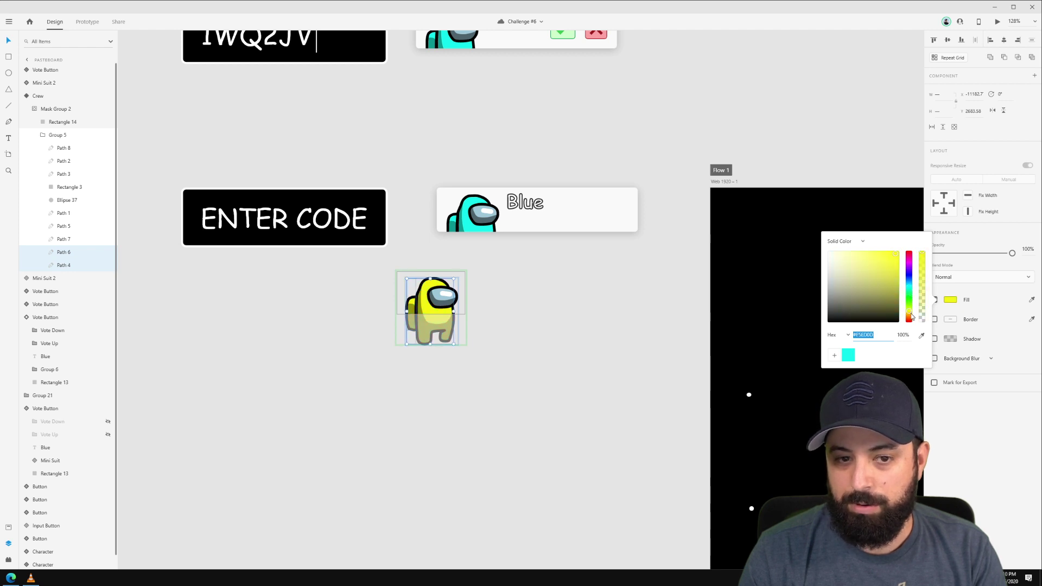
{"action": "key", "text": "Escape"}
{"action": "key", "text": "Escape"}
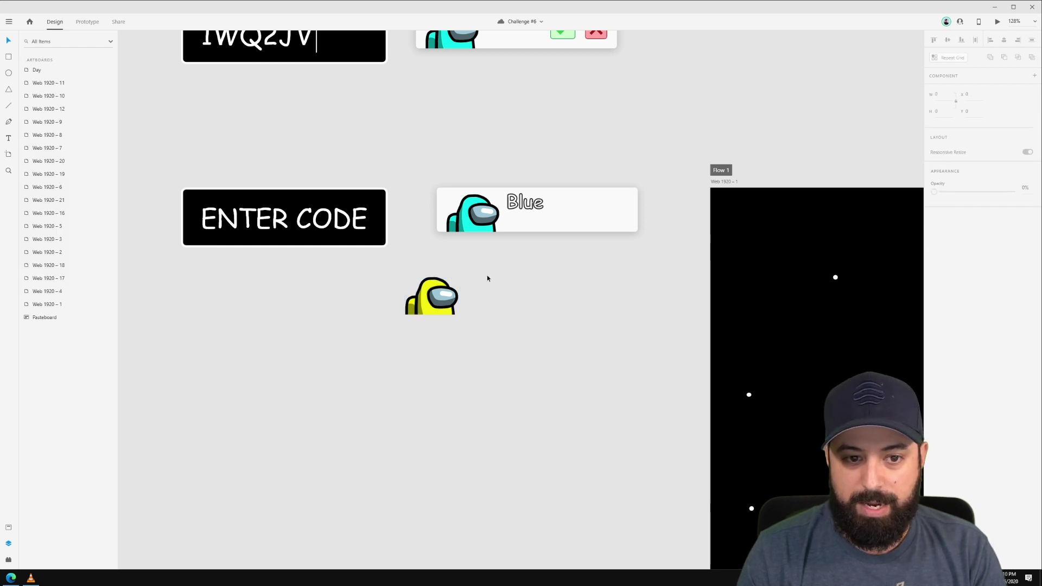
Step: In the Crew component's Pink state, fill Path 6 and Path 4 with the pink-red sampled from the challenge artboard's header
{"action": "left_click", "coordinate": [978, 104]}
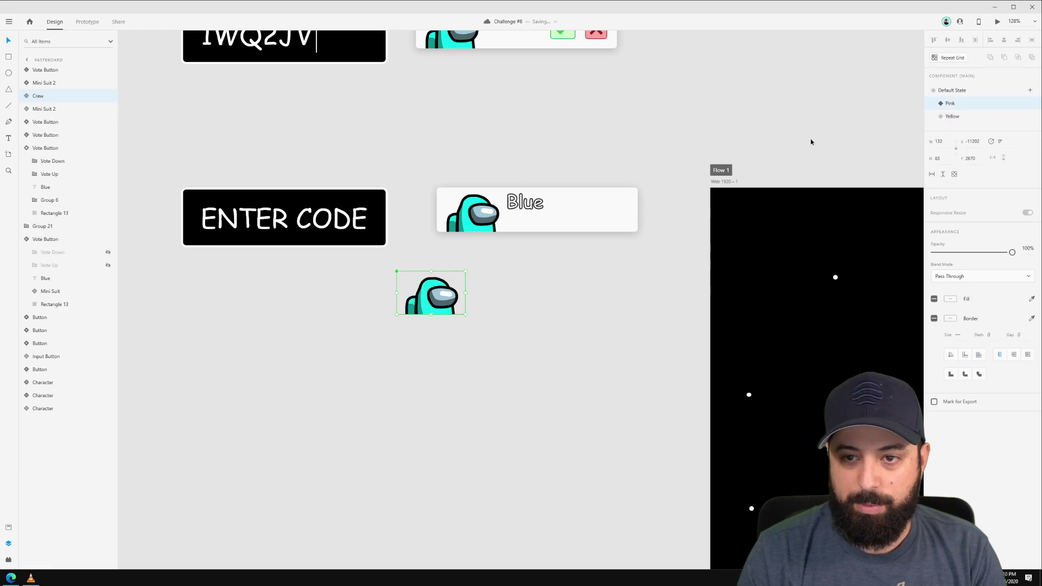
{"action": "double_click", "coordinate": [439, 302]}
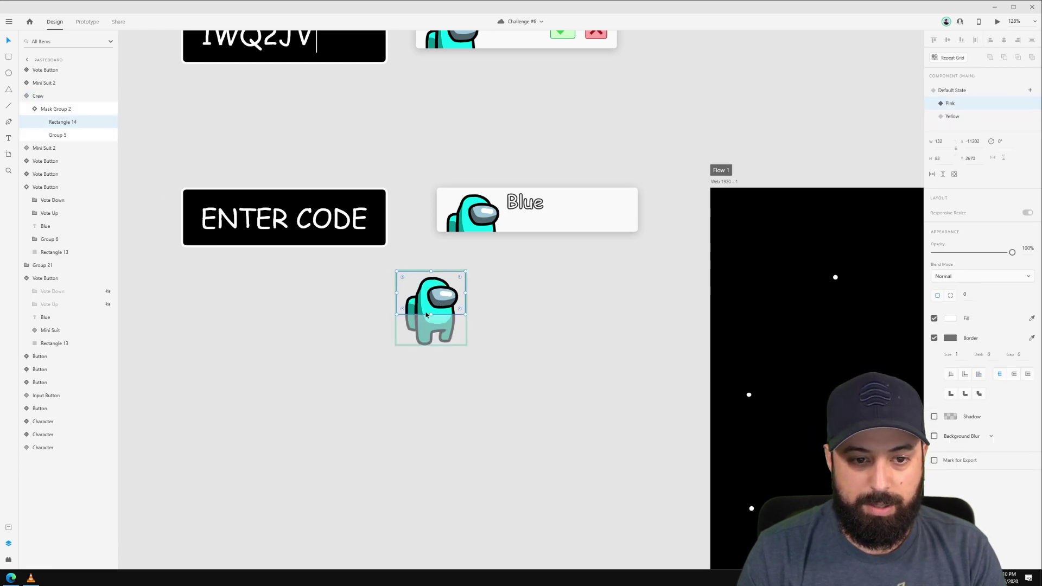
{"action": "left_click", "coordinate": [42, 135]}
{"action": "left_click", "coordinate": [63, 252]}
{"action": "left_click", "coordinate": [63, 265], "text": "shift"}
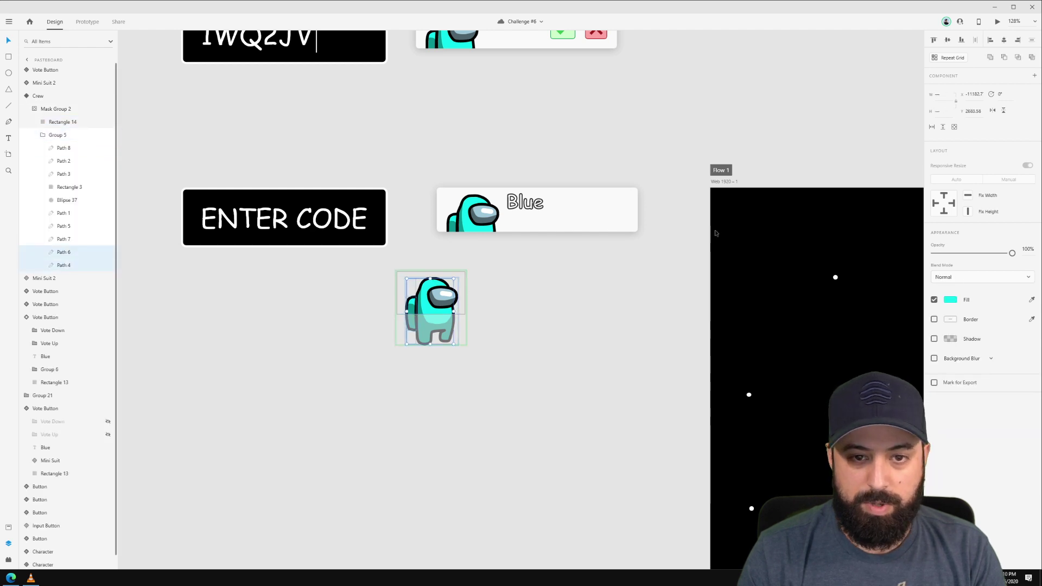
{"action": "scroll", "coordinate": [402, 236], "scroll_direction": "down", "scroll_amount": 5}
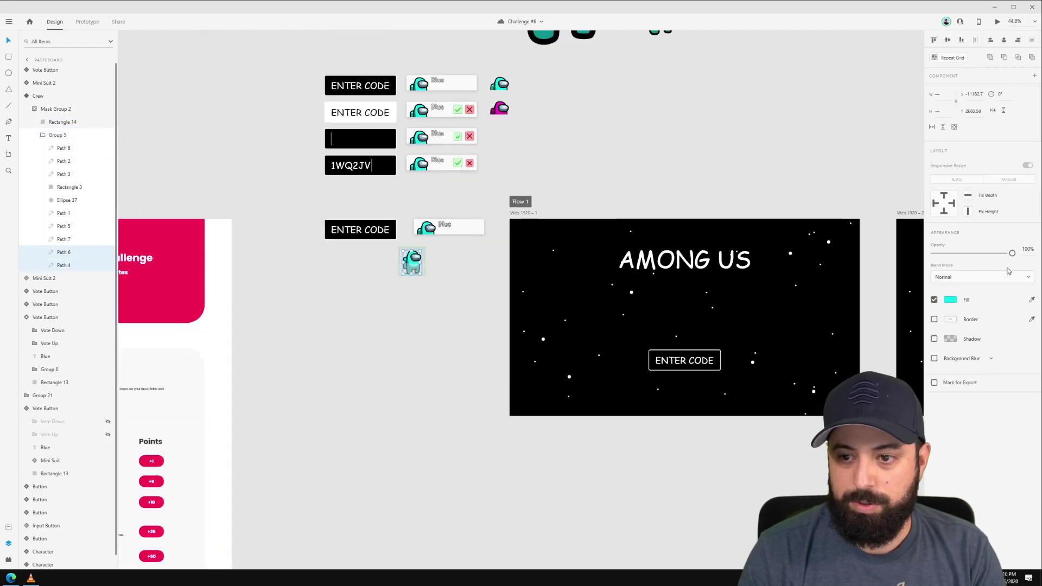
{"action": "left_click", "coordinate": [168, 242]}
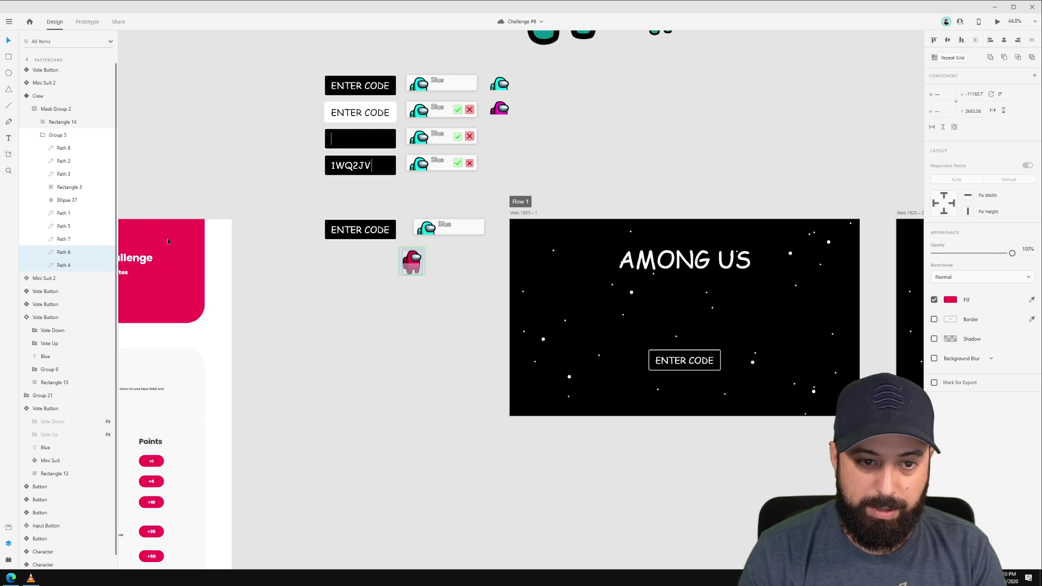
{"action": "scroll", "coordinate": [430, 248], "scroll_direction": "up", "scroll_amount": 5}
{"action": "left_click", "coordinate": [480, 245]}
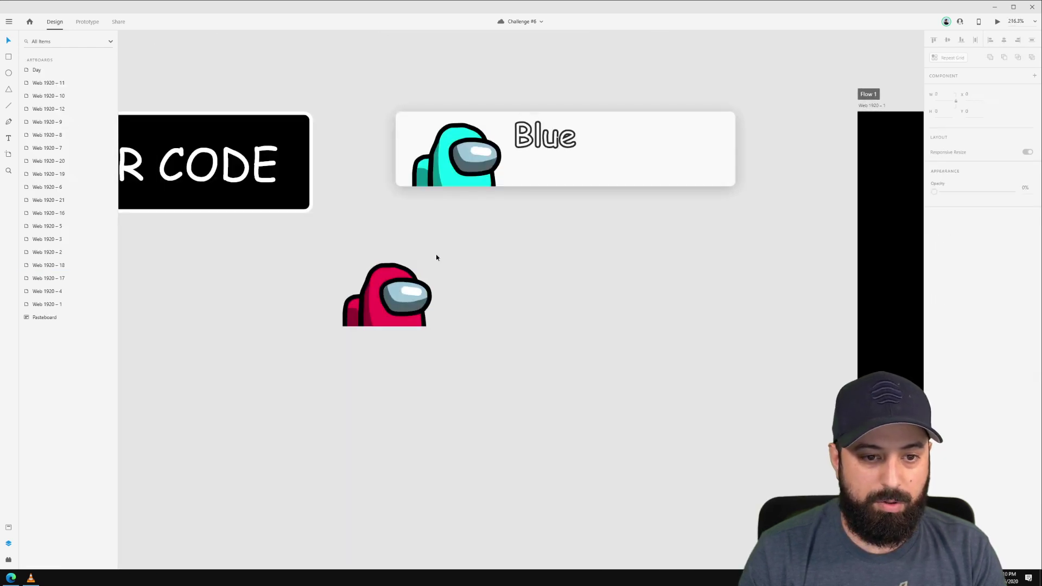
Step: Review the Crew component's Default, Pink and Yellow states, ending on the Yellow state
{"action": "left_click", "coordinate": [400, 279]}
{"action": "left_click", "coordinate": [954, 93]}
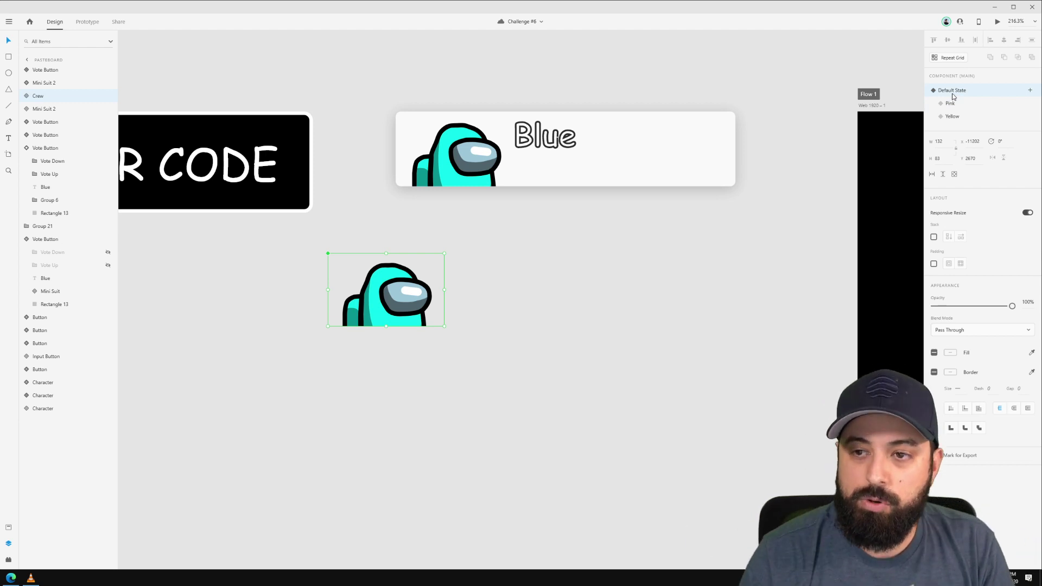
{"action": "left_click", "coordinate": [950, 104]}
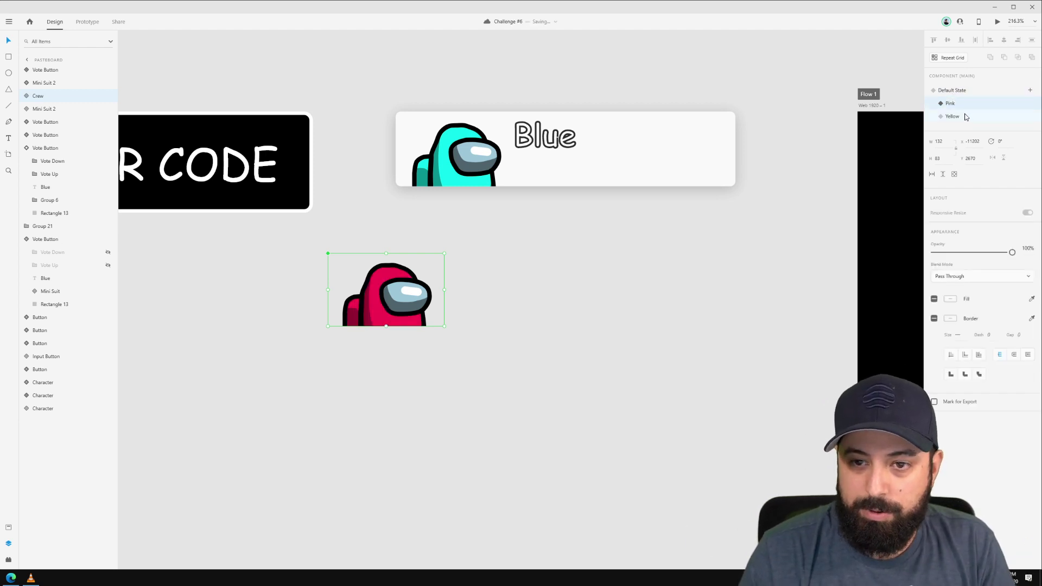
{"action": "left_click", "coordinate": [965, 116]}
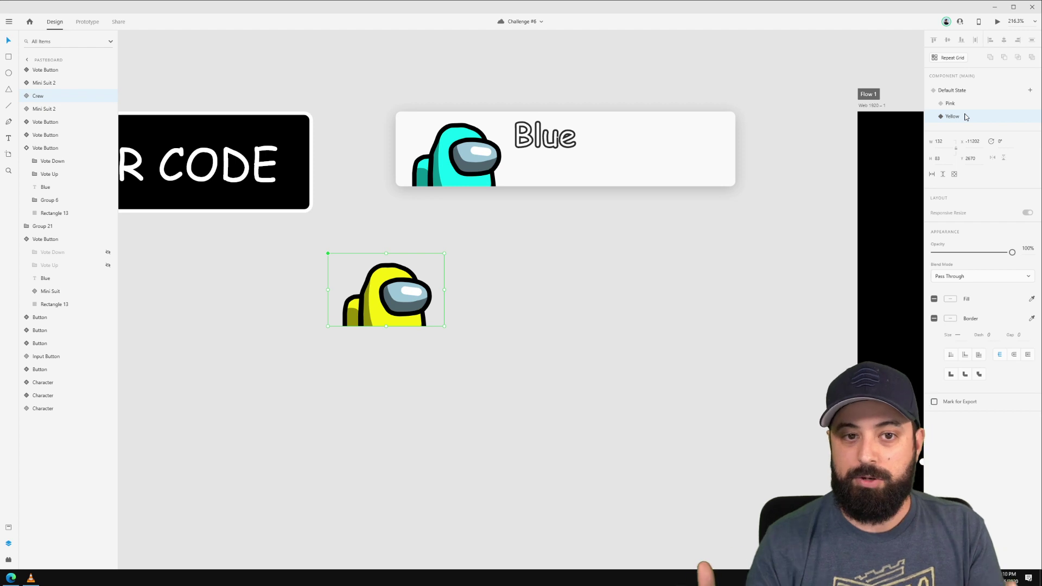
{"action": "left_click", "coordinate": [628, 157]}
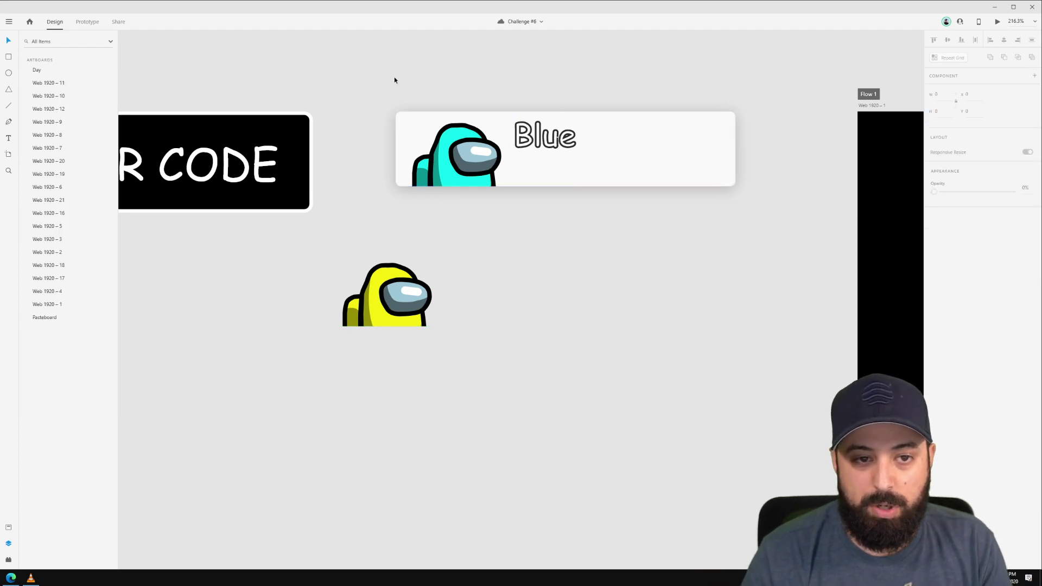
Step: Duplicate the Blue vote card below the yellow crewmate and delete the cyan crewmate from the copy
{"action": "left_click_drag", "start_coordinate": [383, 80], "coordinate": [746, 203]}
{"action": "left_click_drag", "start_coordinate": [583, 164], "coordinate": [528, 410], "text": "alt"}
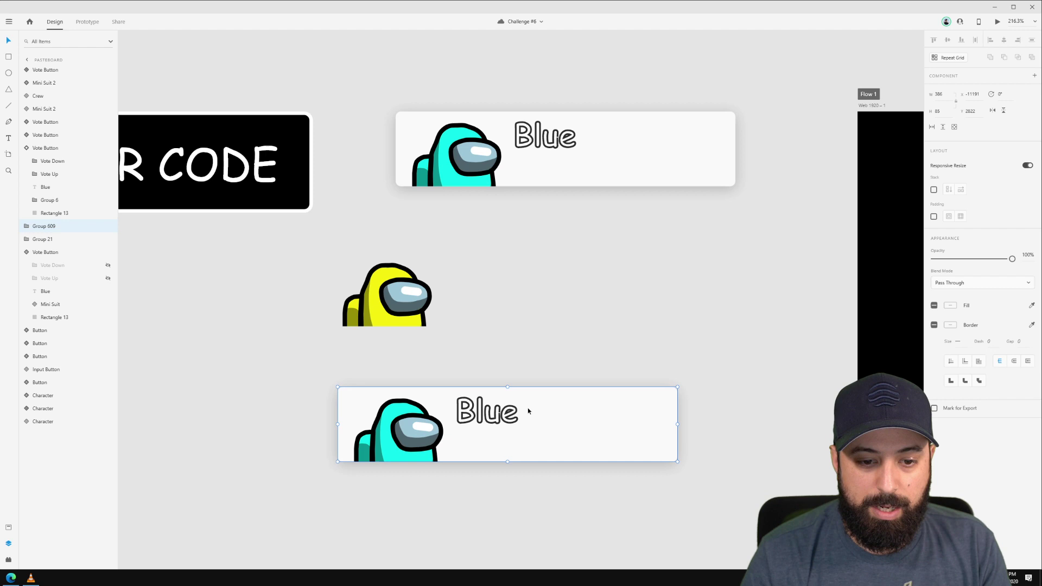
{"action": "double_click", "coordinate": [400, 416]}
{"action": "key", "text": "Delete"}
Step: Place a copy of the yellow Crew component in the empty crewmate spot of the duplicated vote card
{"action": "left_click", "coordinate": [382, 296]}
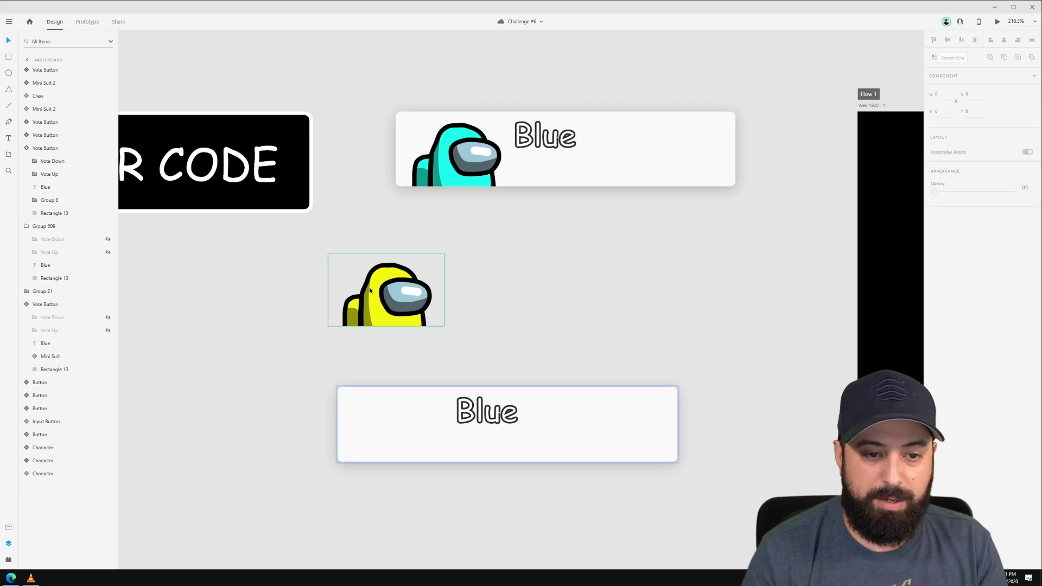
{"action": "left_click_drag", "start_coordinate": [383, 293], "coordinate": [391, 431]}
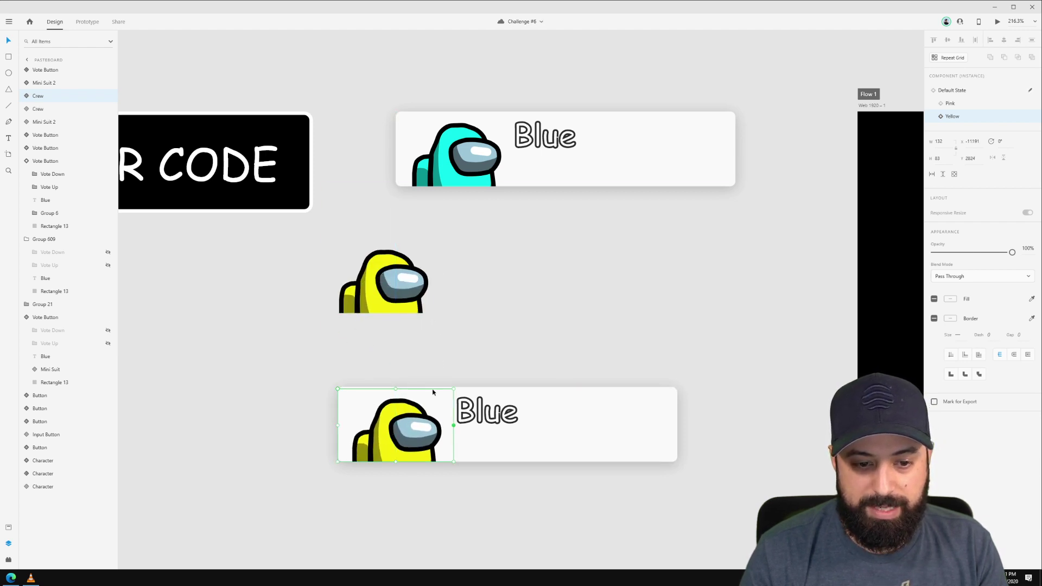
{"action": "left_click", "coordinate": [485, 414]}
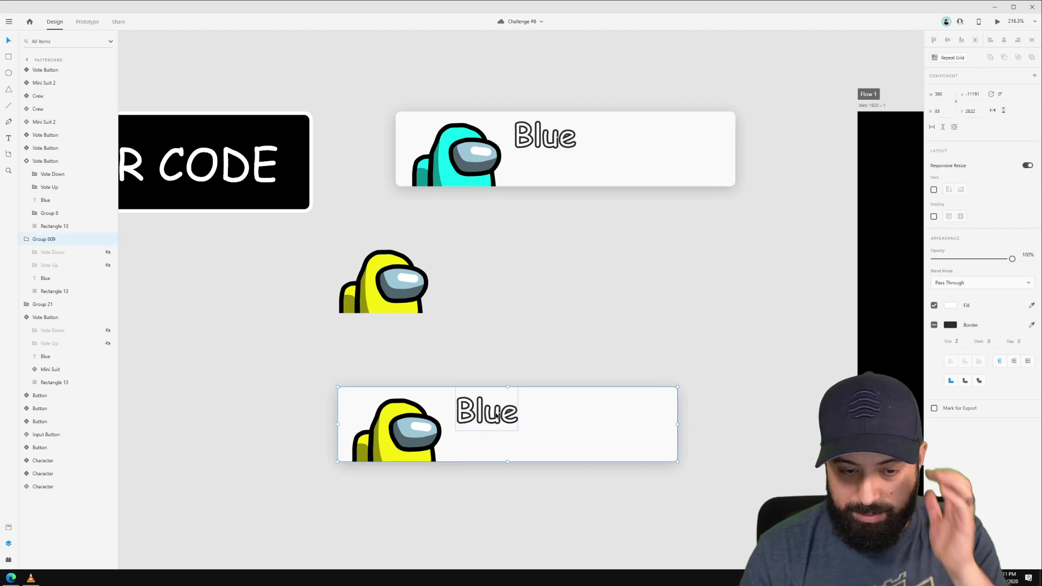
Step: Switch the Crew instance on the duplicated vote card to its Default State
{"action": "left_click", "coordinate": [385, 420]}
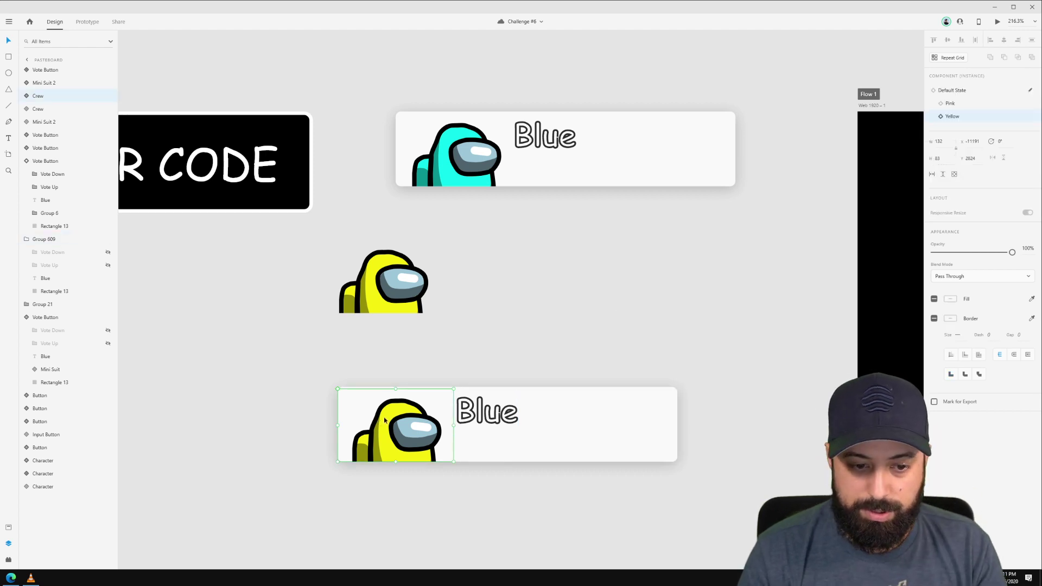
{"action": "left_click", "coordinate": [953, 90]}
{"action": "left_click", "coordinate": [584, 285]}
{"action": "scroll", "coordinate": [569, 343], "scroll_direction": "down", "scroll_amount": 5}
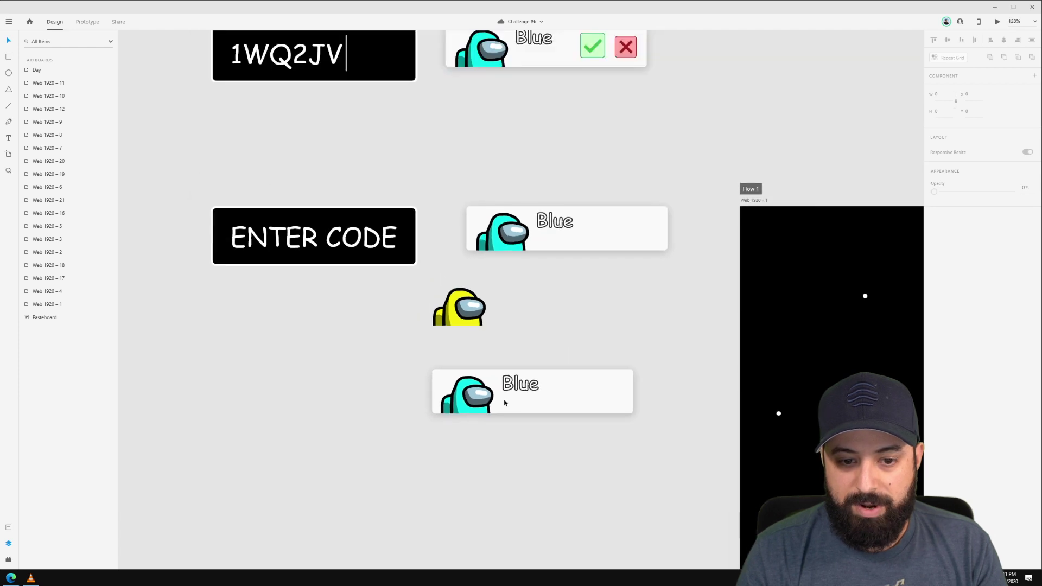
Step: Temporarily show the Vote Down and Vote Up icons on the duplicated Blue vote card and hide both again
{"action": "left_click", "coordinate": [531, 396]}
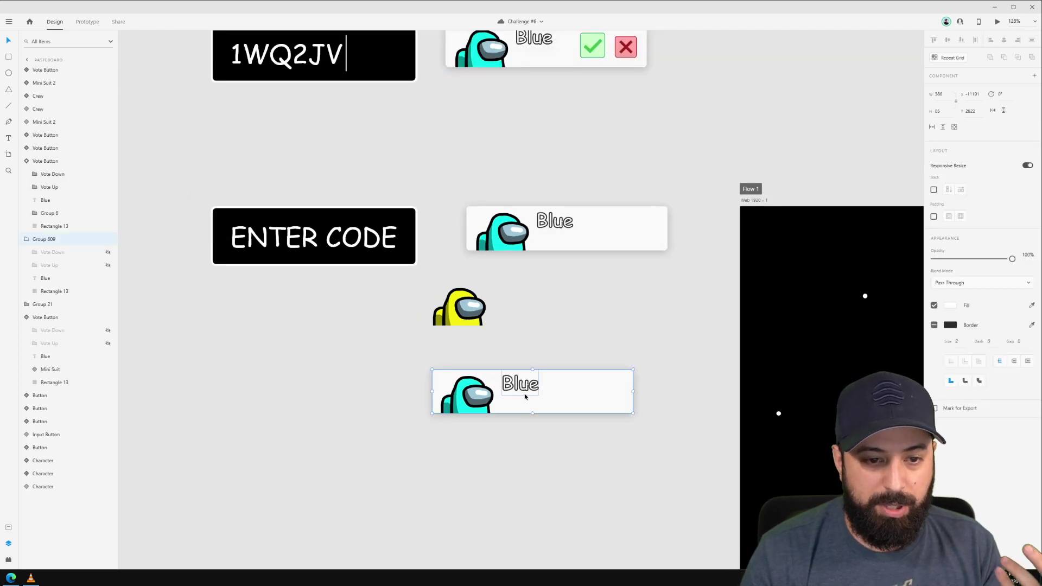
{"action": "left_click", "coordinate": [108, 253]}
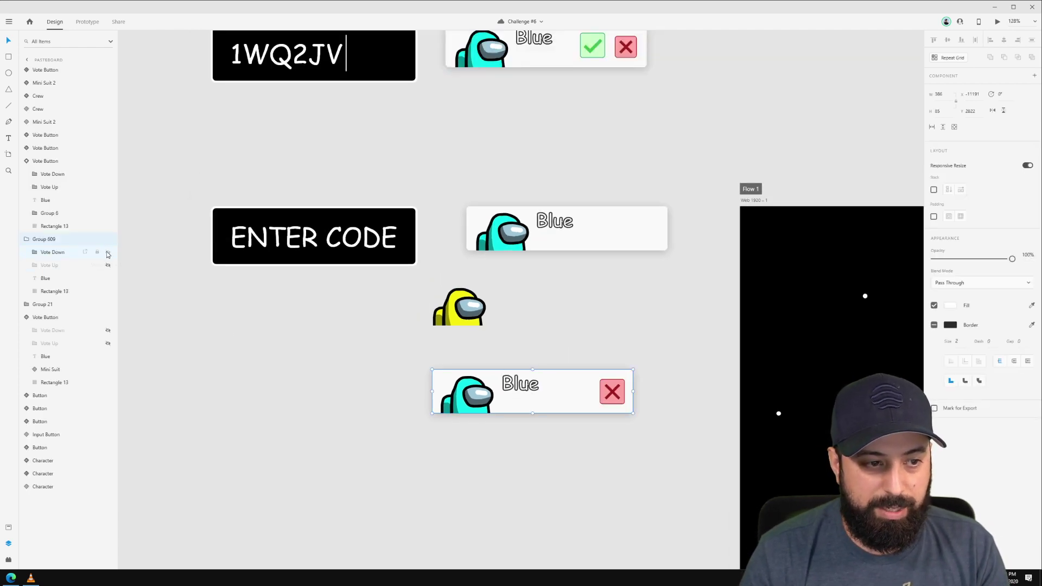
{"action": "left_click", "coordinate": [108, 266]}
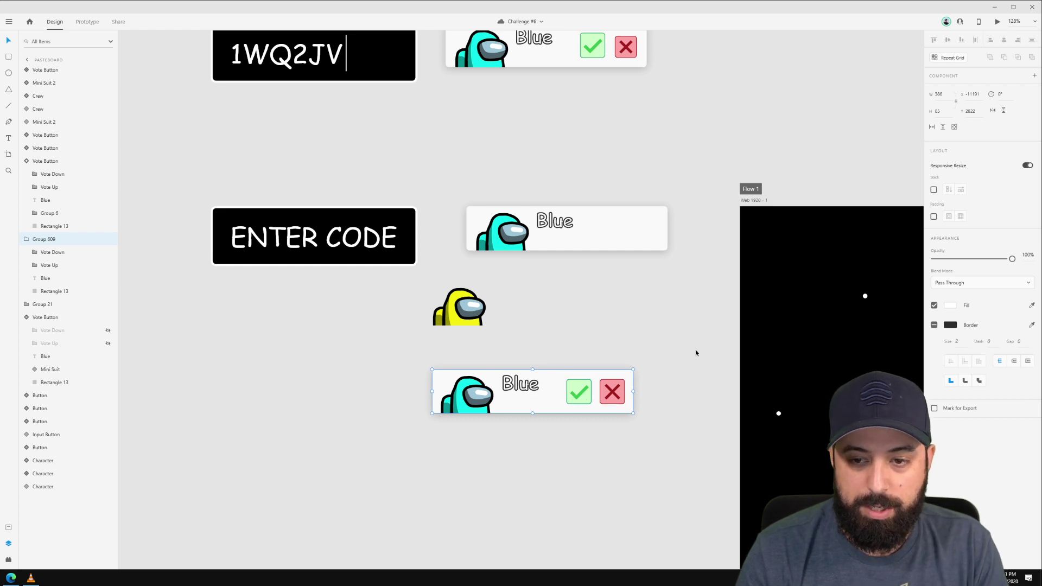
{"action": "left_click", "coordinate": [108, 252]}
{"action": "left_click", "coordinate": [108, 265]}
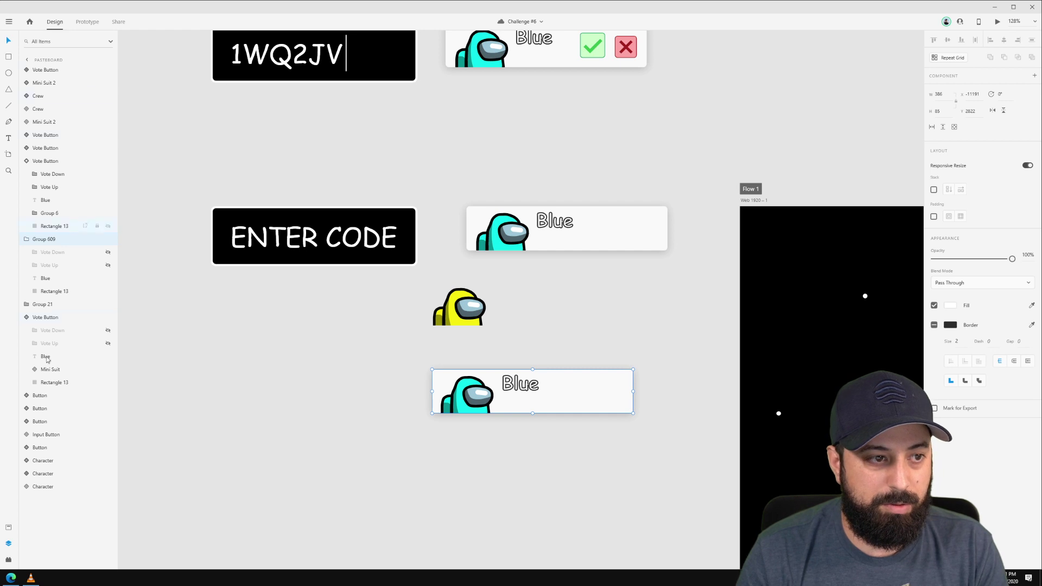
Step: Turn the duplicated vote card group into a component and name it Voting
{"action": "left_click", "coordinate": [8, 528]}
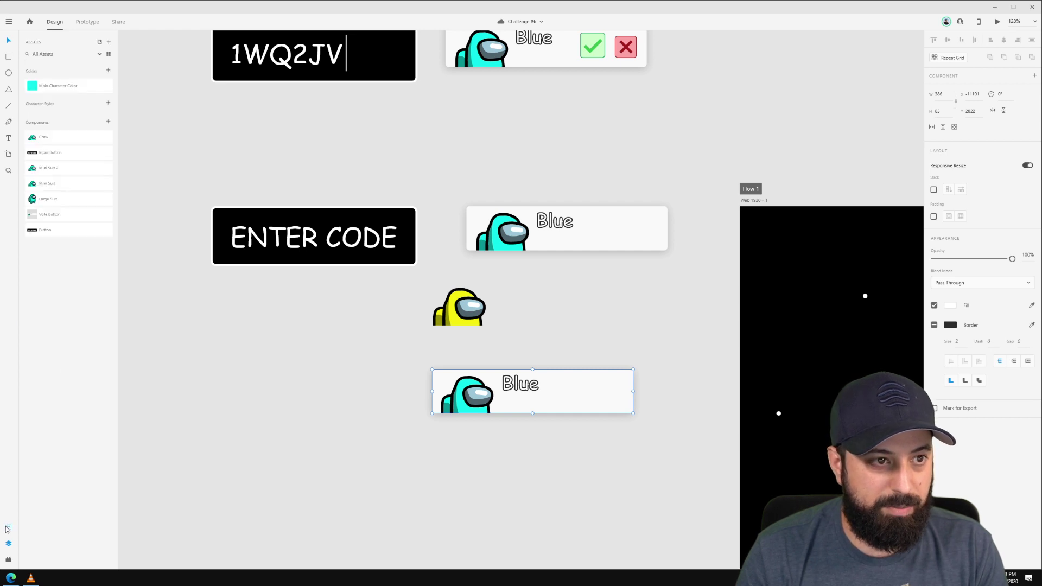
{"action": "left_click", "coordinate": [109, 122]}
{"action": "double_click", "coordinate": [56, 138]}
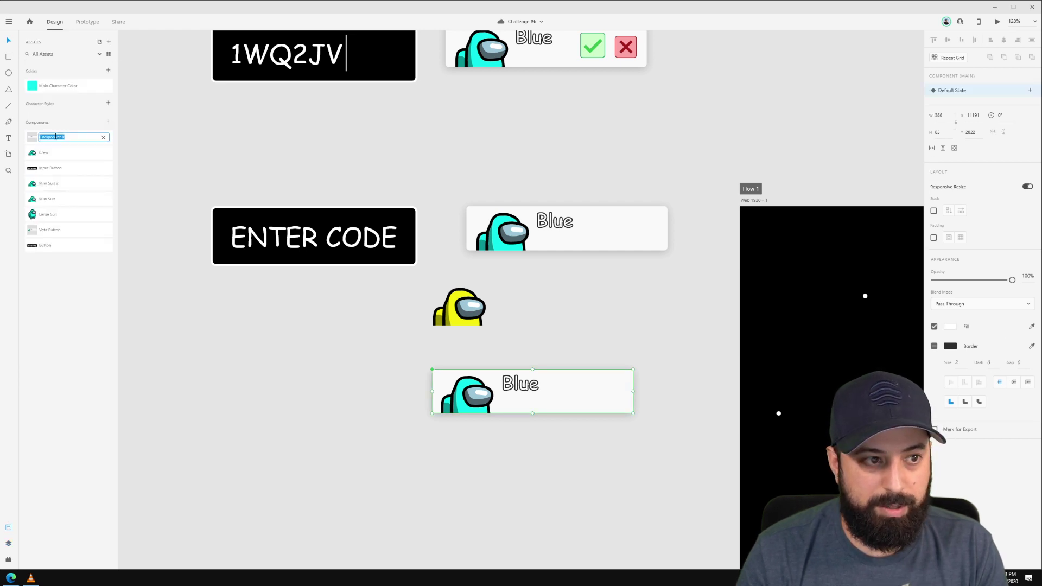
{"action": "type", "text": "Voting"}
{"action": "key", "text": "Return"}
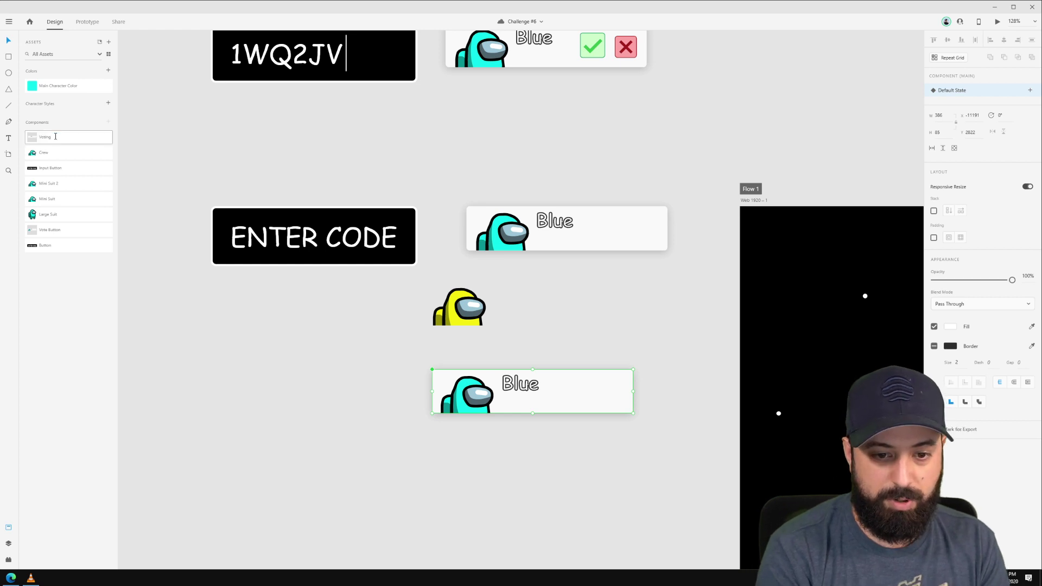
Step: Add a Hover State to the Voting component and make its Vote Up and Vote Down icons visible
{"action": "left_click", "coordinate": [1030, 91]}
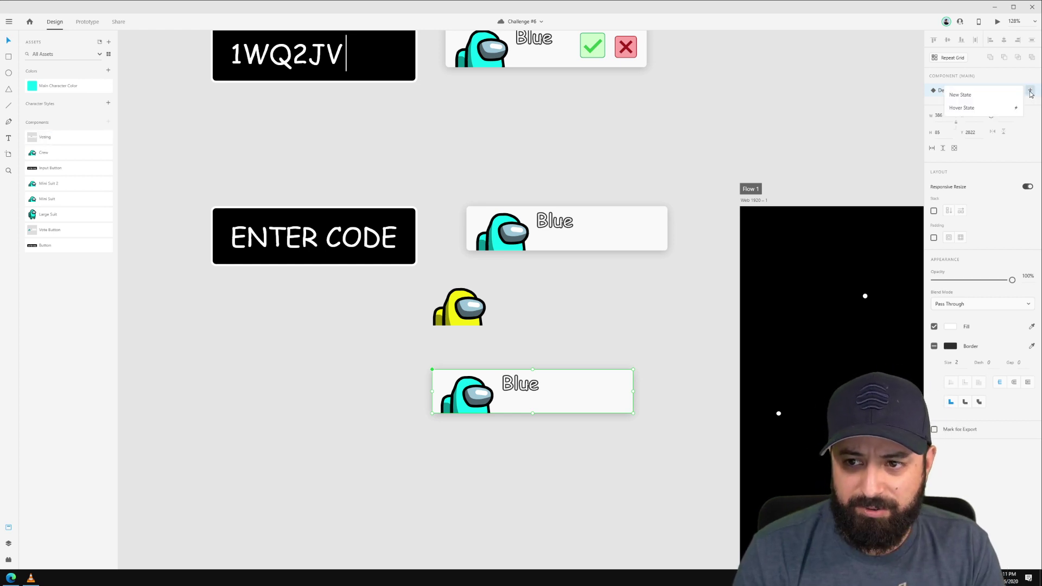
{"action": "left_click", "coordinate": [990, 108]}
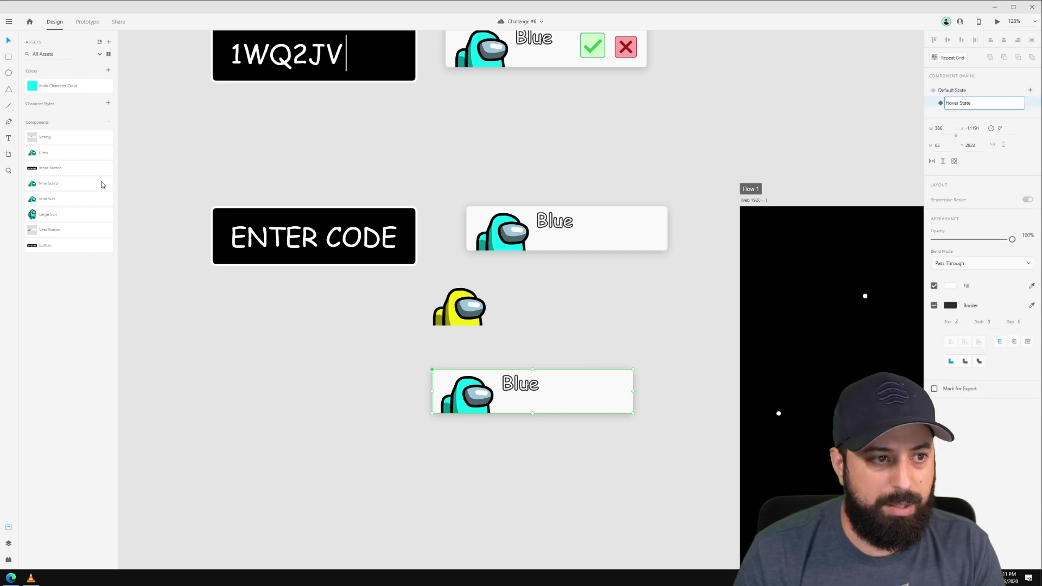
{"action": "left_click", "coordinate": [8, 545]}
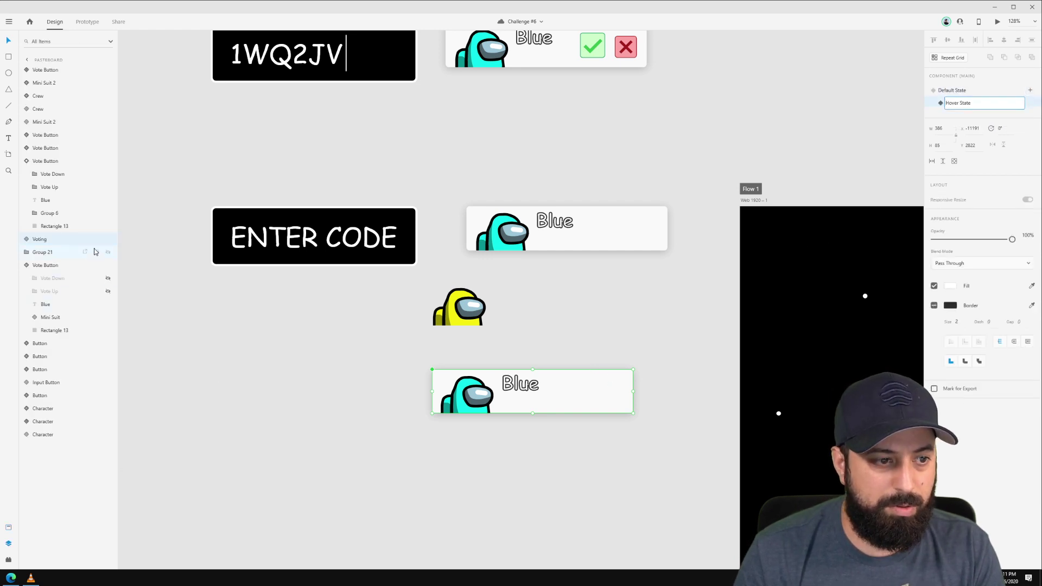
{"action": "left_click", "coordinate": [108, 278]}
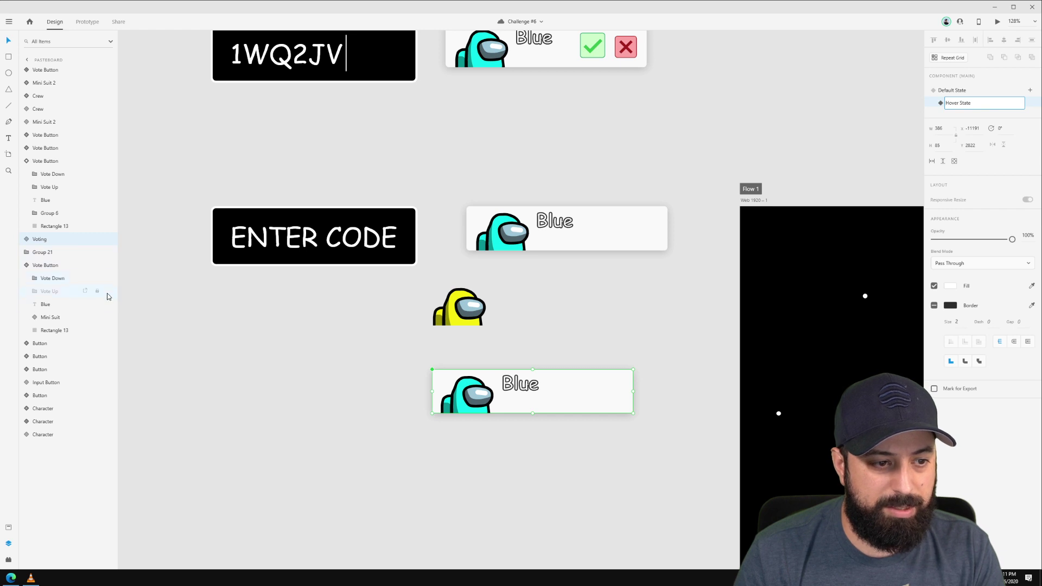
{"action": "double_click", "coordinate": [602, 393]}
{"action": "left_click", "coordinate": [108, 266]}
{"action": "left_click", "coordinate": [108, 252]}
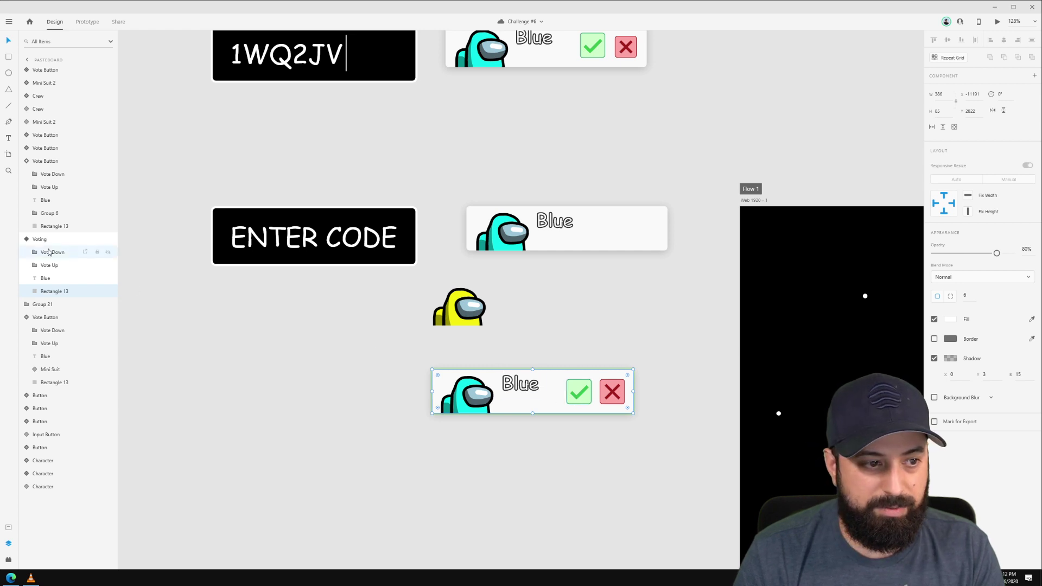
{"action": "left_click", "coordinate": [8, 527]}
{"action": "key", "text": "Escape"}
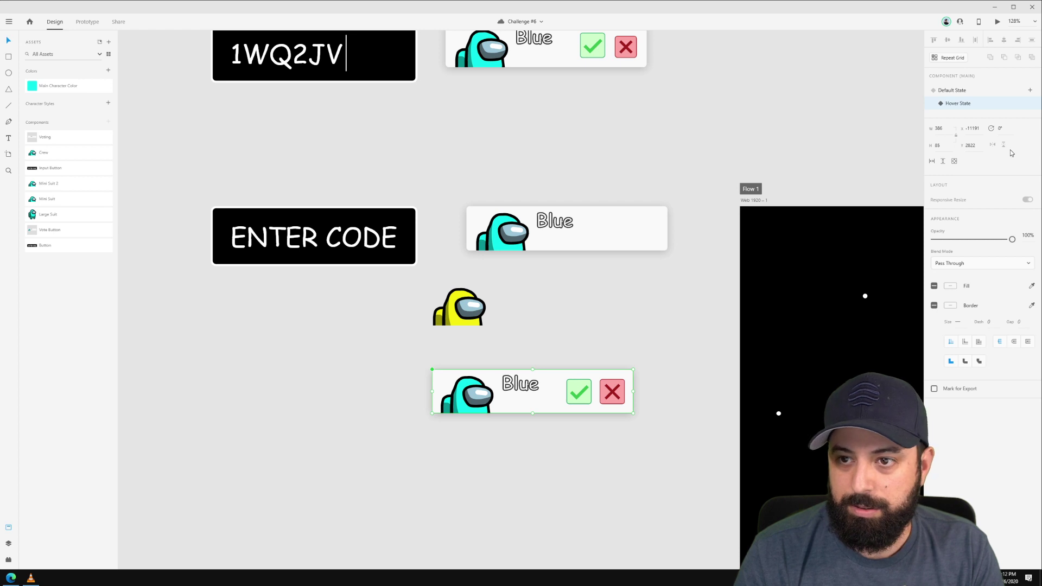
Step: Add a new state to the Voting component and name it Voted
{"action": "left_click", "coordinate": [1031, 91]}
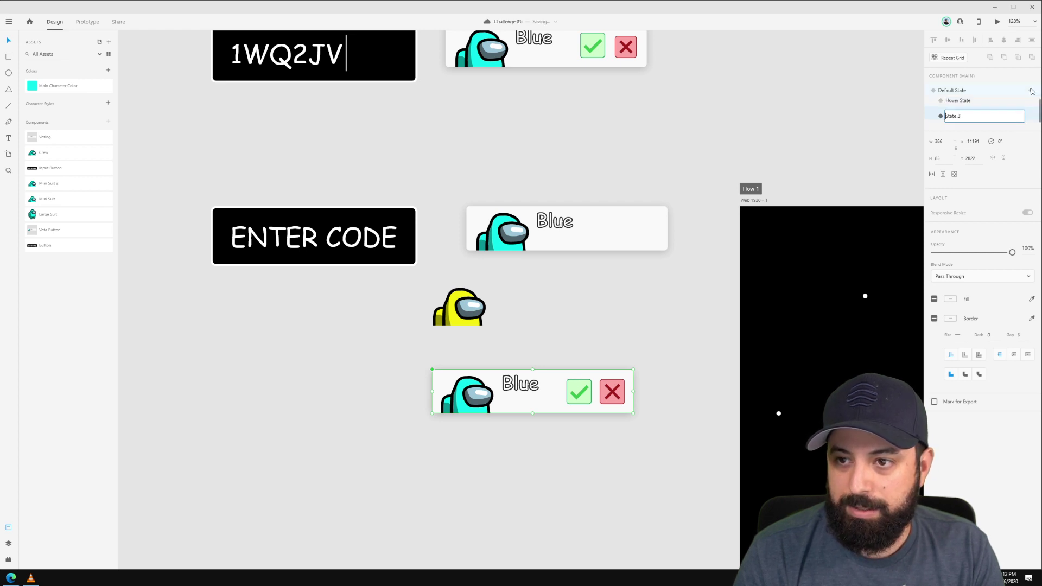
{"action": "double_click", "coordinate": [967, 118]}
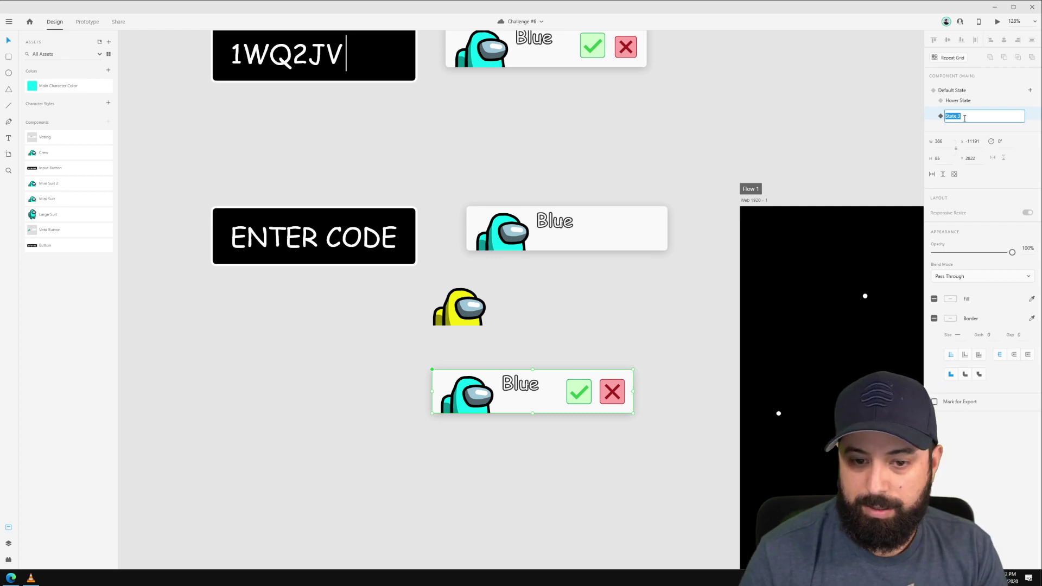
{"action": "type", "text": "Vote"}
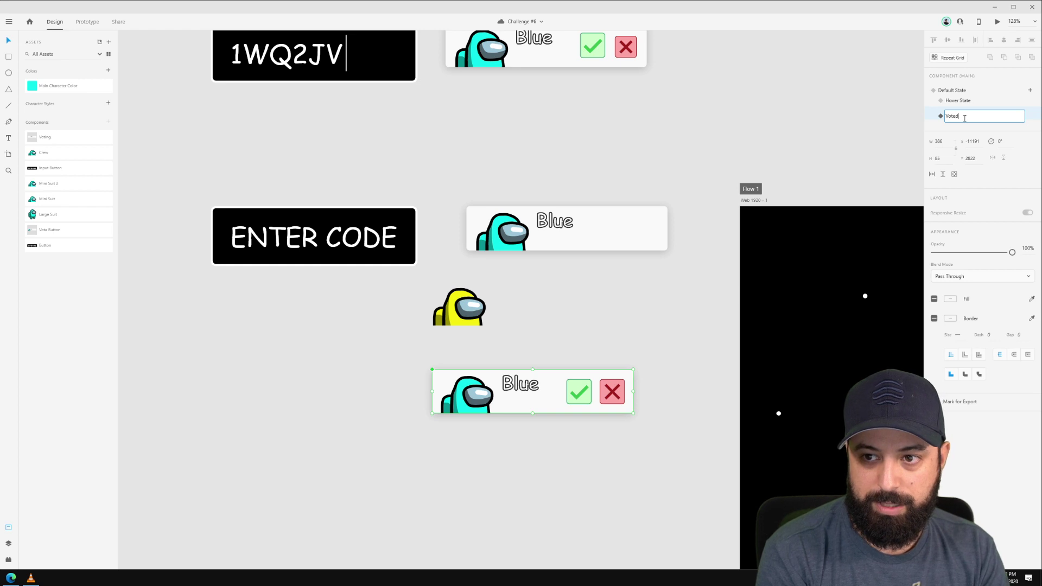
{"action": "type", "text": "d"}
{"action": "key", "text": "Return"}
Step: Hide the Vote Down and Vote Up icons in the Voted state
{"action": "double_click", "coordinate": [583, 394]}
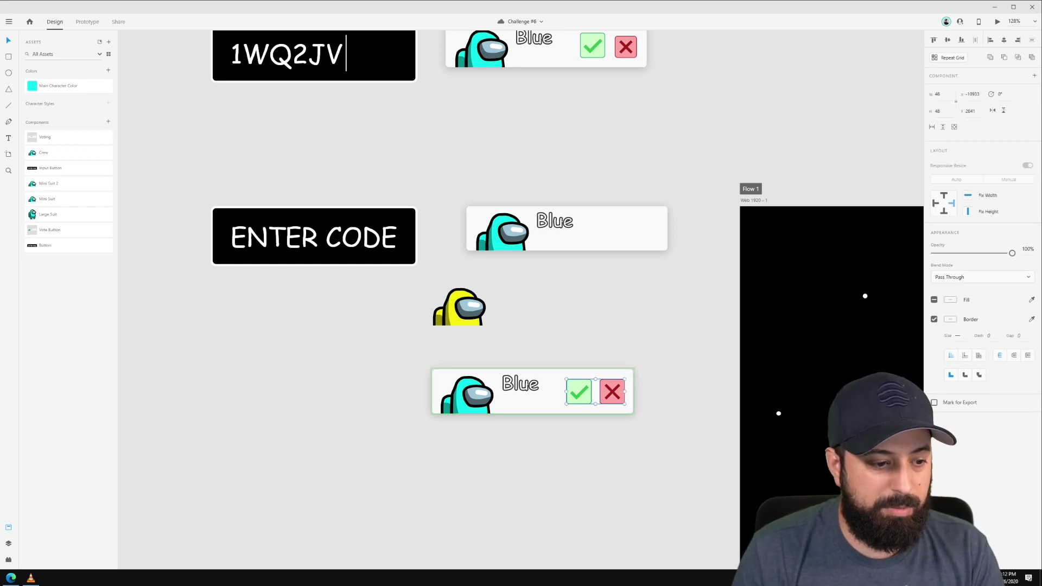
{"action": "left_click", "coordinate": [9, 544]}
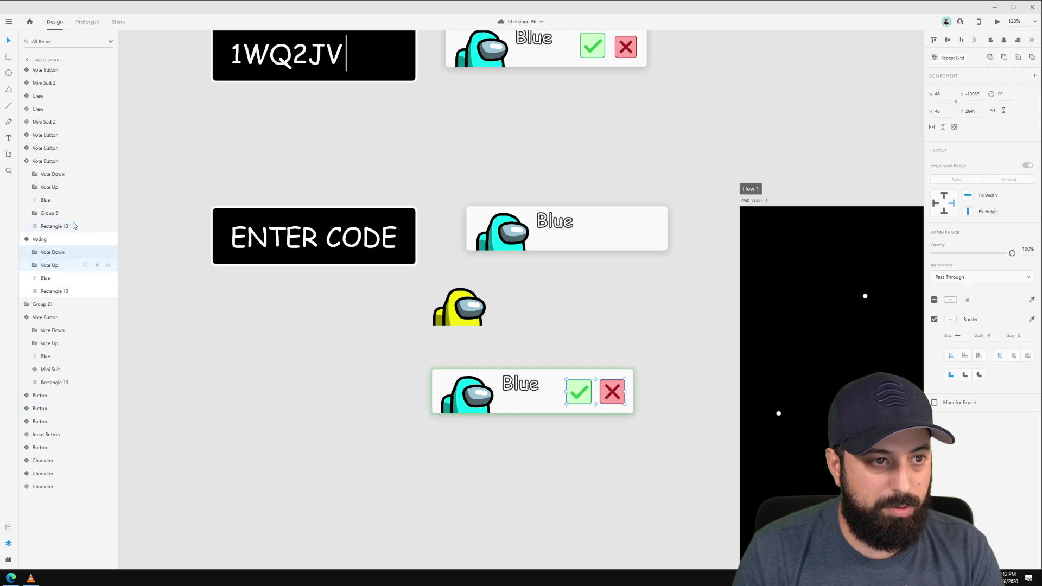
{"action": "left_click", "coordinate": [108, 252]}
{"action": "left_click", "coordinate": [108, 265]}
Step: Place a copy of the card's Crew instance below the Blue name, switch it to Pink and scale it to 46 by 29
{"action": "left_click", "coordinate": [464, 394]}
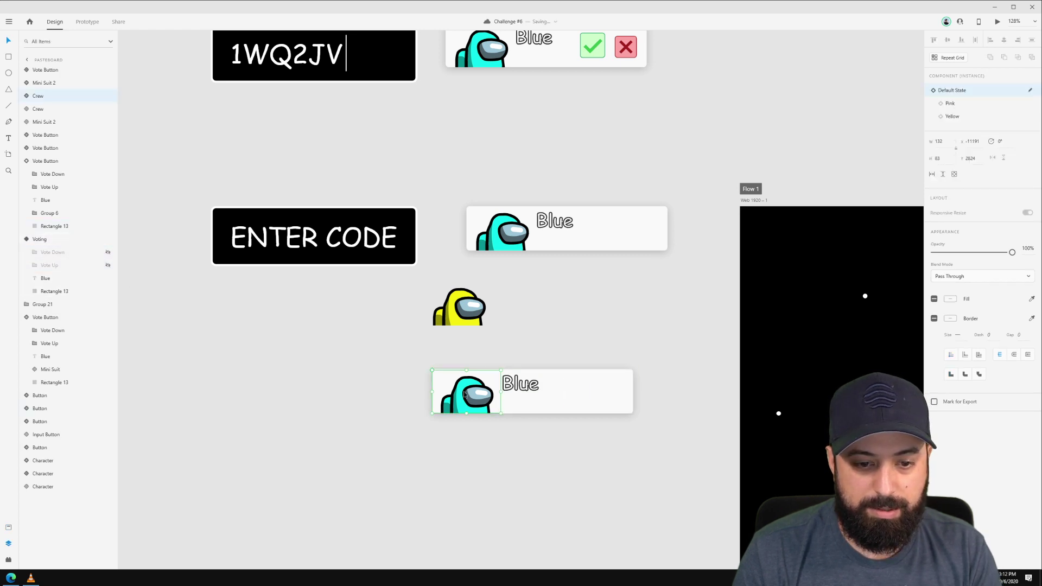
{"action": "left_click_drag", "start_coordinate": [465, 395], "coordinate": [517, 415]}
{"action": "scroll", "coordinate": [540, 396], "scroll_direction": "up", "scroll_amount": 5}
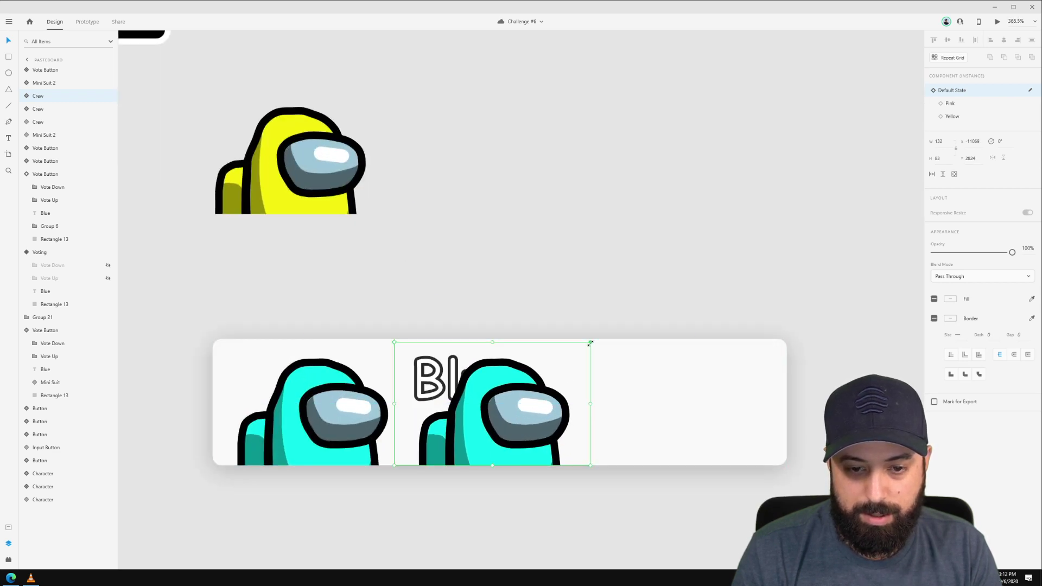
{"action": "left_click_drag", "start_coordinate": [588, 343], "coordinate": [462, 422]}
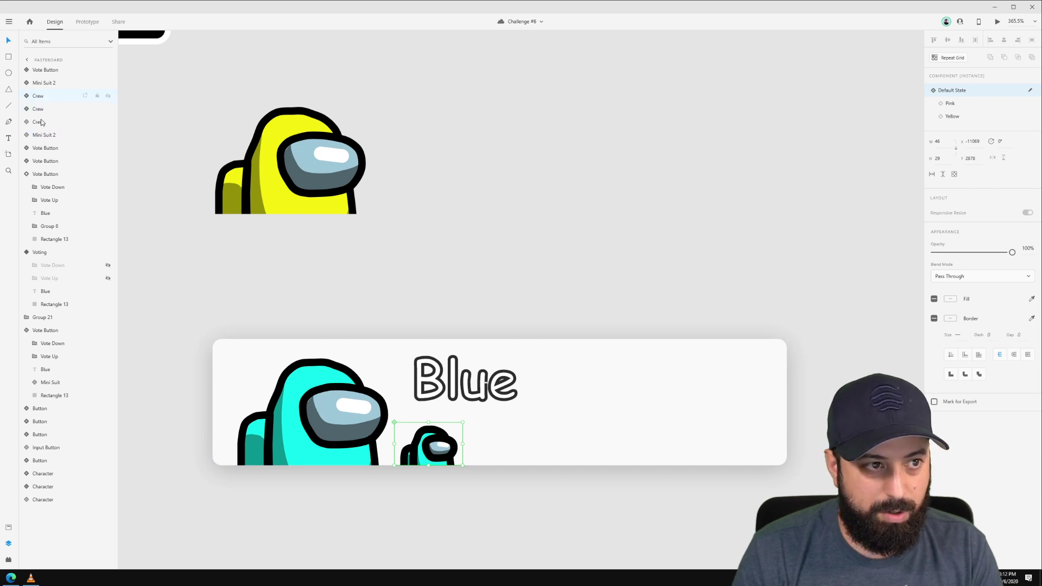
{"action": "left_click", "coordinate": [955, 108]}
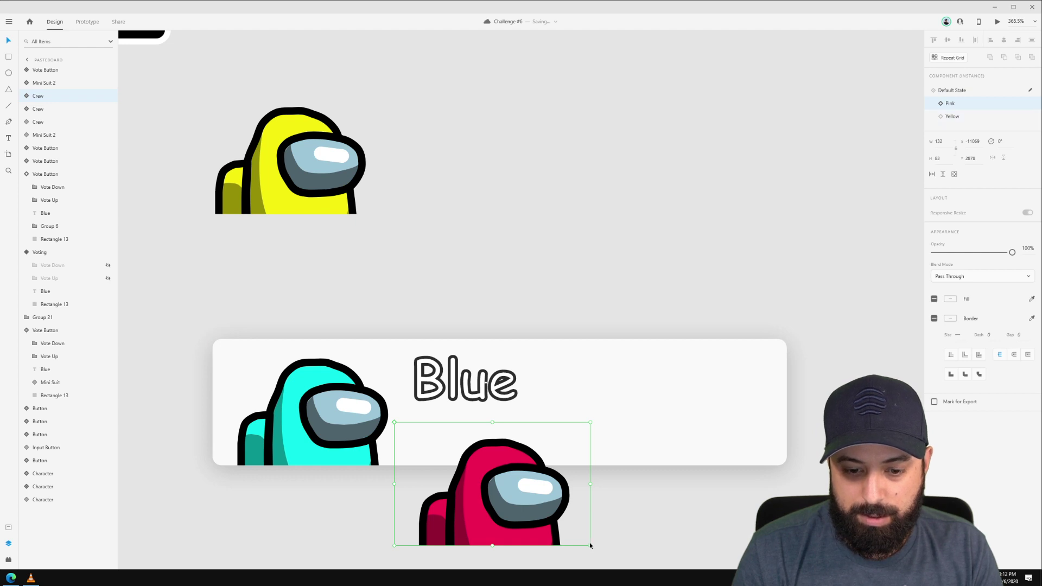
{"action": "left_click_drag", "start_coordinate": [591, 545], "coordinate": [508, 465]}
Step: Place a copy of the small pink crewmate beside it, switch it to Yellow, scale it to 46 by 29 and nudge it closer
{"action": "left_click_drag", "start_coordinate": [430, 444], "coordinate": [509, 444]}
{"action": "left_click", "coordinate": [963, 118]}
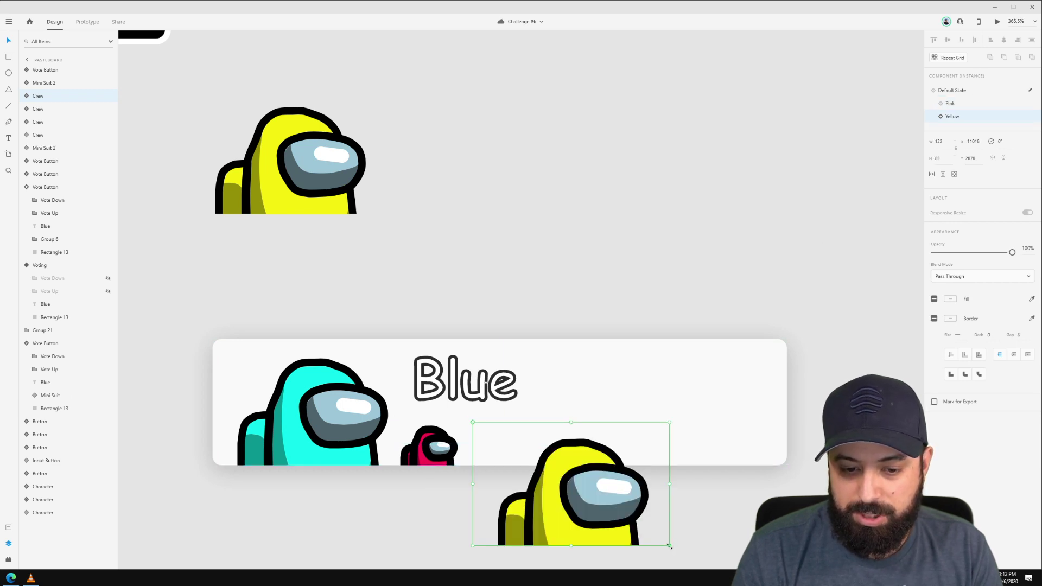
{"action": "left_click_drag", "start_coordinate": [670, 546], "coordinate": [570, 466]}
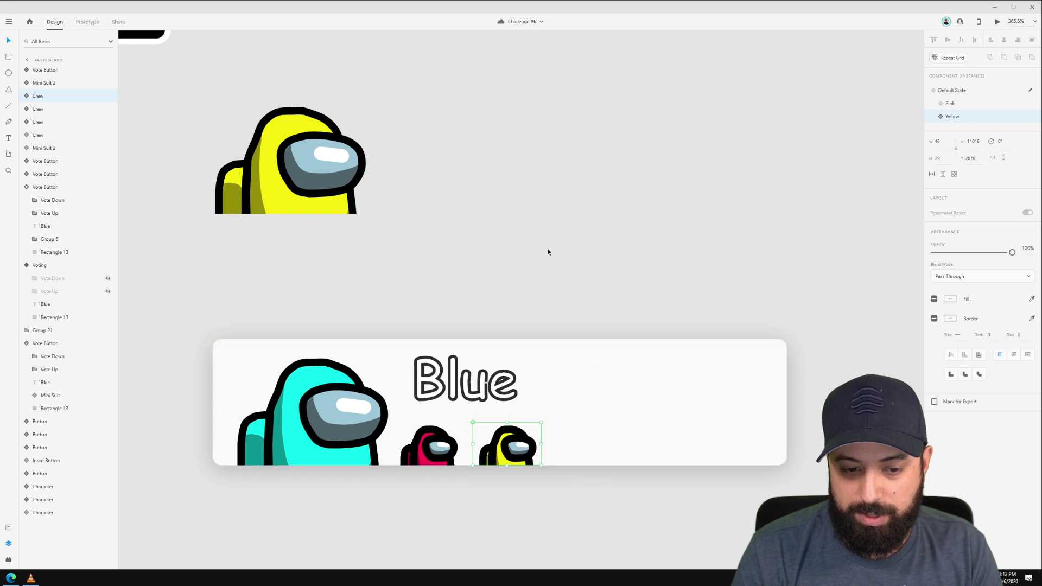
{"action": "key", "text": "shift+Left"}
{"action": "key", "text": "Left"}
{"action": "scroll", "coordinate": [537, 400], "scroll_direction": "down", "scroll_amount": 5}
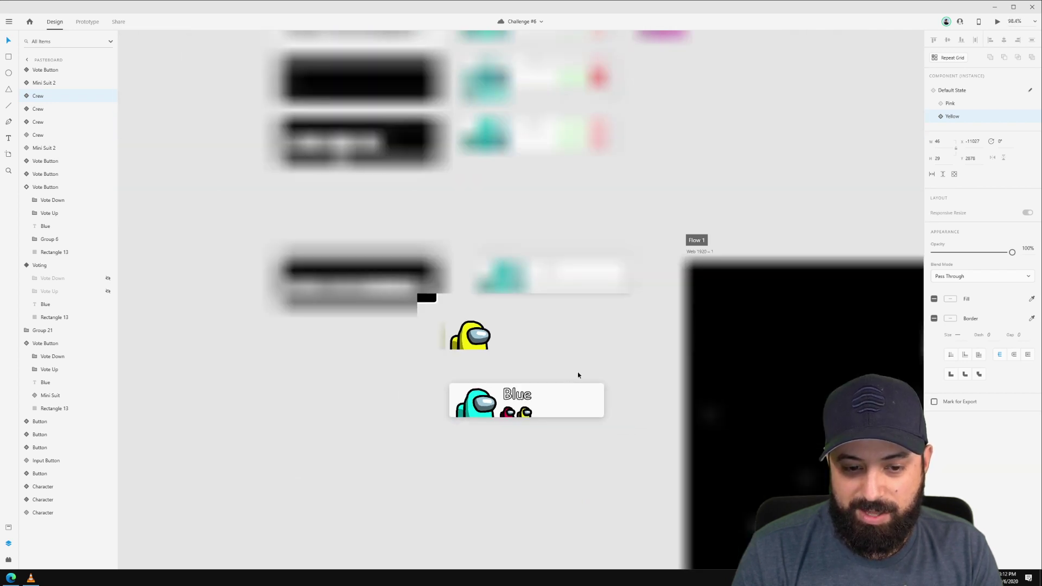
Step: Review the Voting component's Hover State and Default State
{"action": "left_click", "coordinate": [538, 412]}
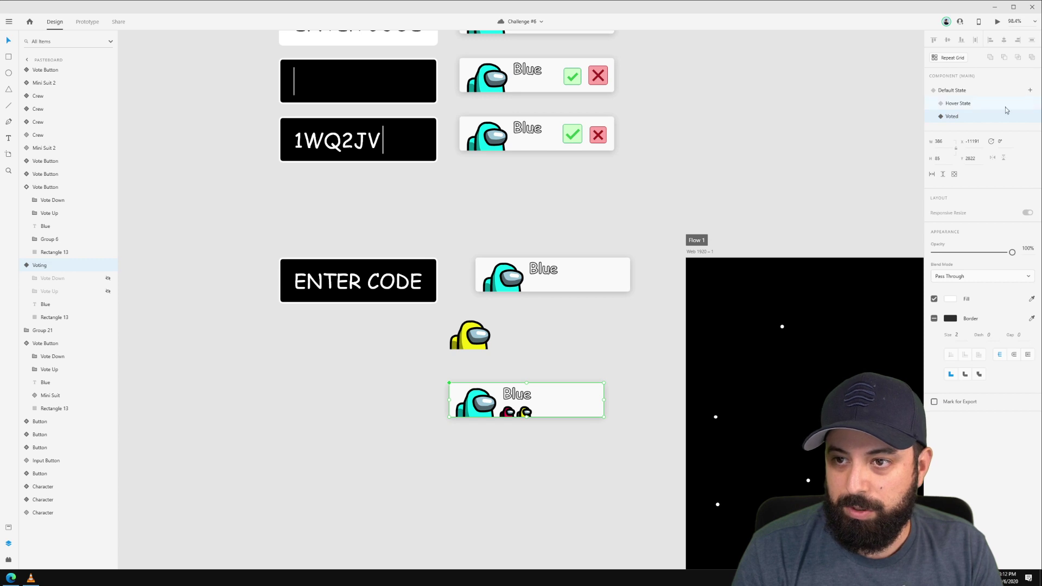
{"action": "left_click", "coordinate": [984, 104]}
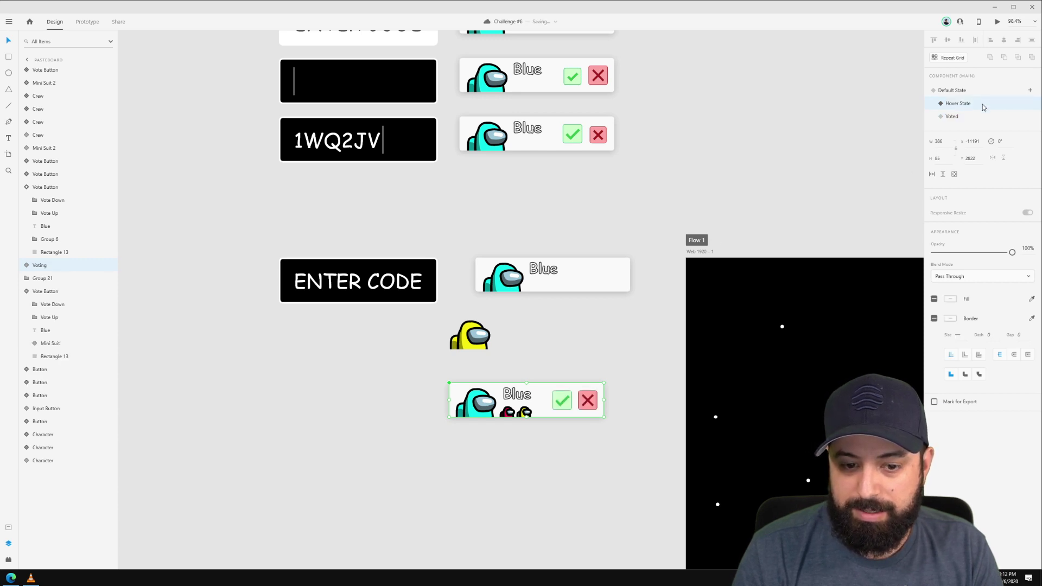
{"action": "left_click", "coordinate": [968, 91]}
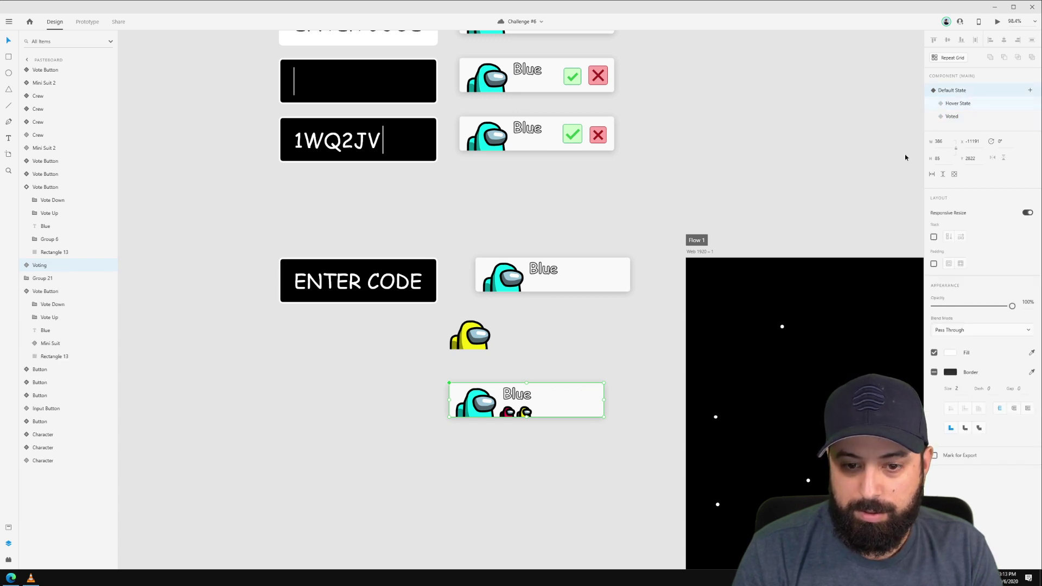
Step: Switch the small yellow crewmate to Pink and hide both small crewmates below the Blue name
{"action": "double_click", "coordinate": [525, 411]}
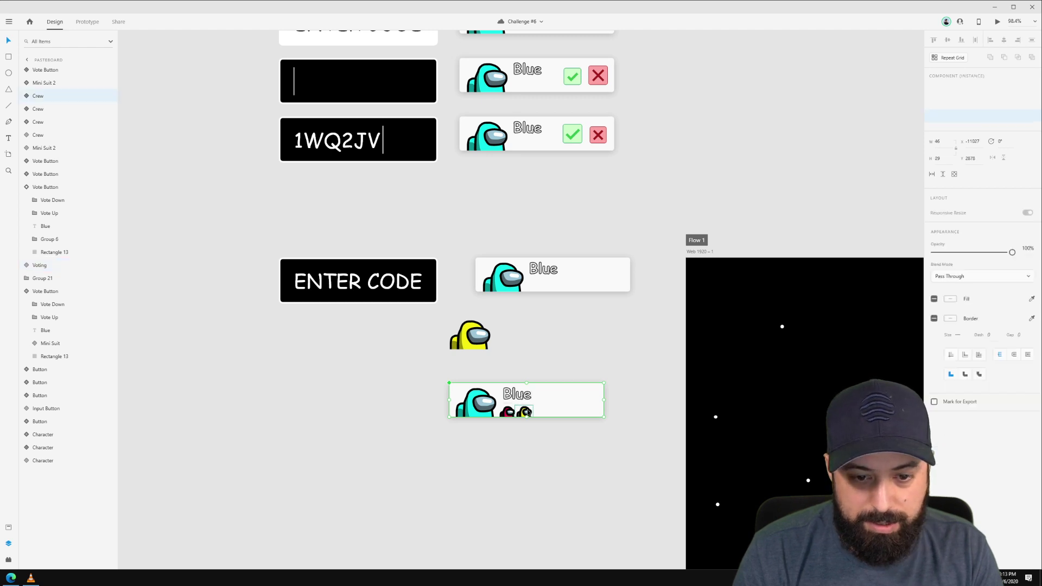
{"action": "left_click", "coordinate": [961, 104]}
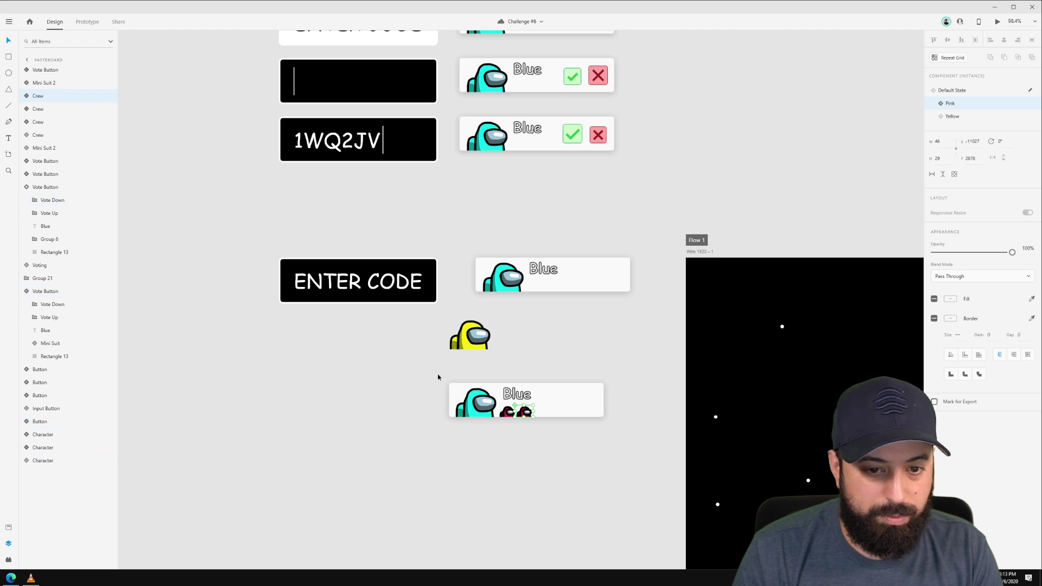
{"action": "left_click", "coordinate": [108, 96]}
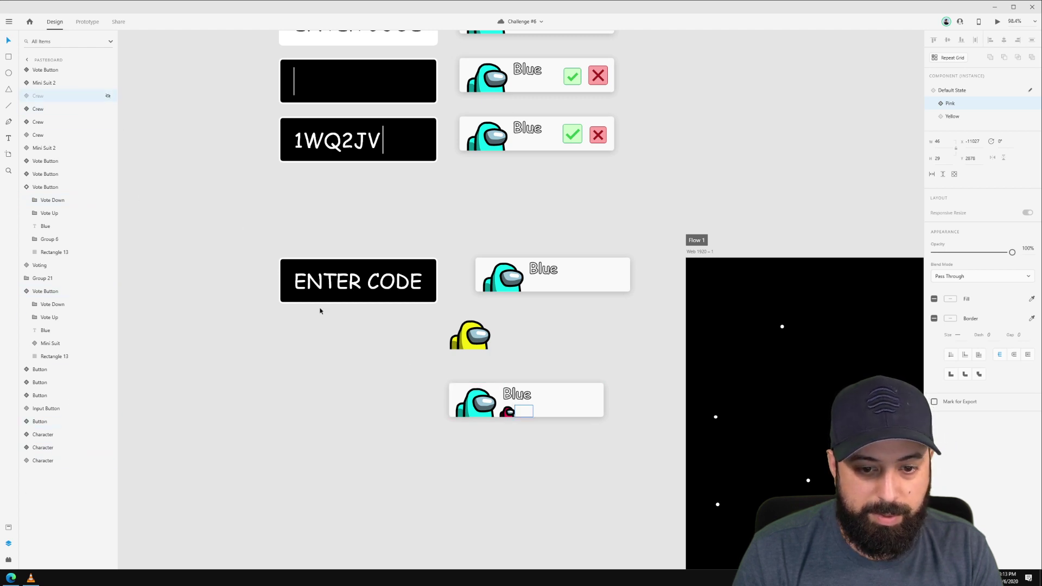
{"action": "left_click", "coordinate": [509, 413]}
{"action": "left_click", "coordinate": [108, 109]}
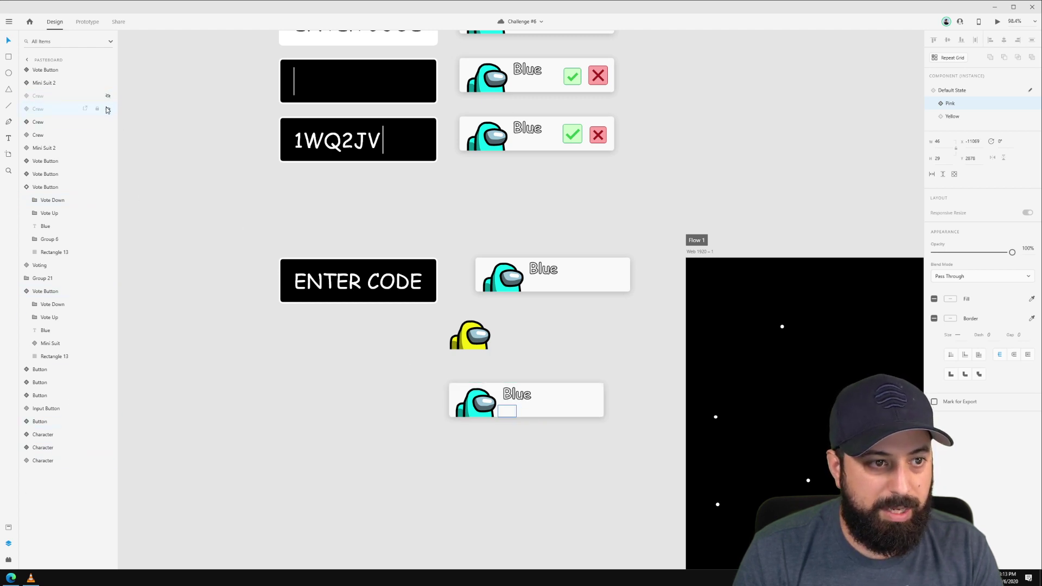
Step: Try the Yellow state on the first hidden small crewmate, return it to its Default State and select the card's large crewmate
{"action": "left_click", "coordinate": [953, 116]}
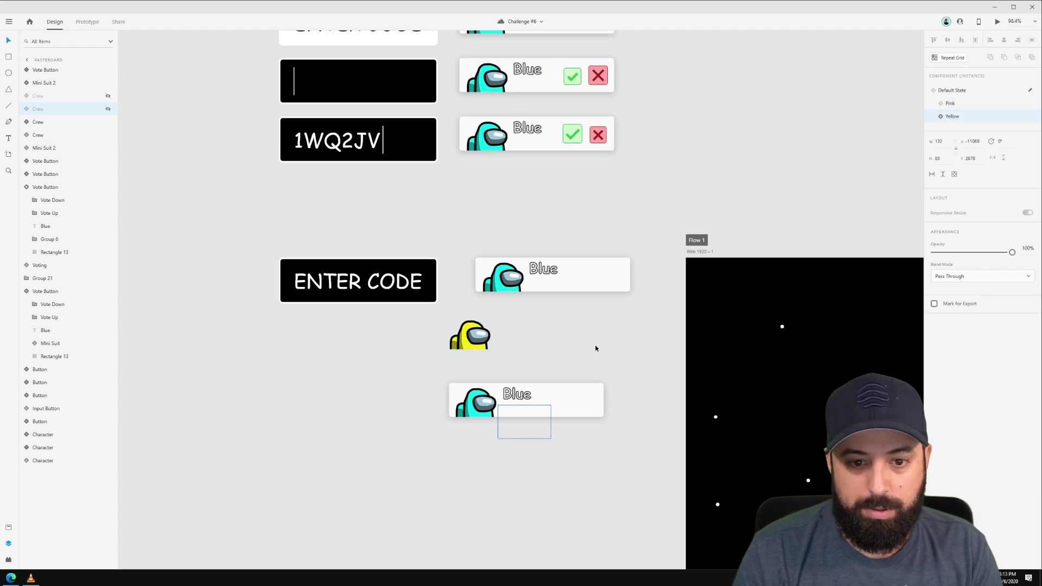
{"action": "scroll", "coordinate": [521, 418], "scroll_direction": "up", "scroll_amount": 5}
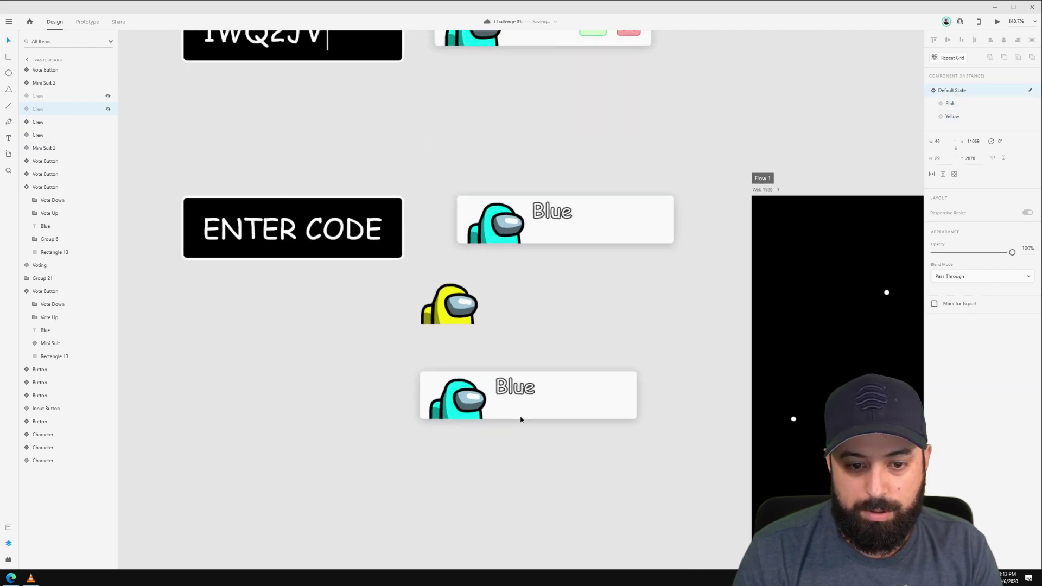
{"action": "left_click", "coordinate": [515, 392]}
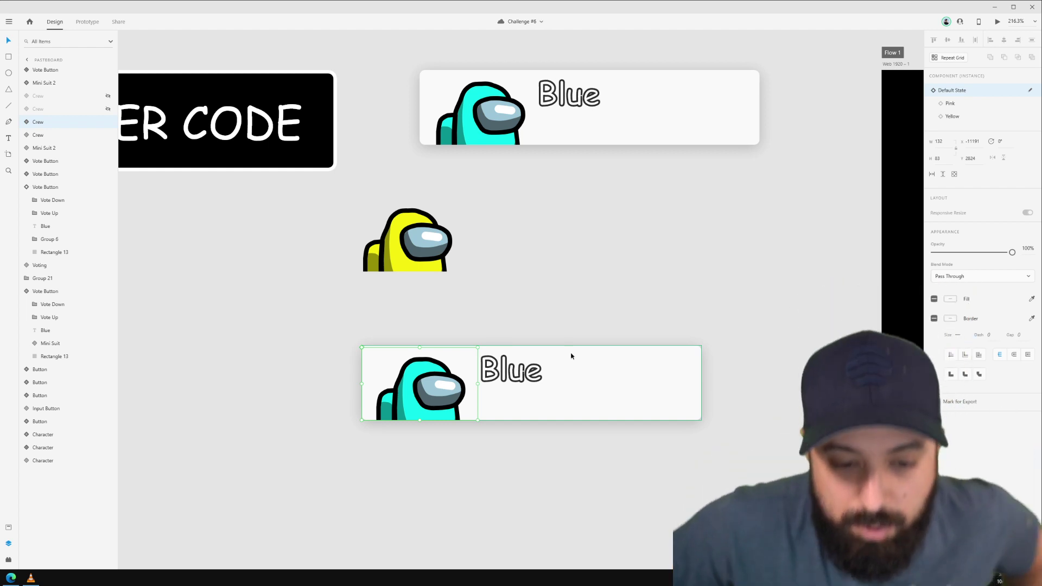
Step: Switch the lower Voting card component to its Hover State and select the yellow crewmate above it
{"action": "left_click", "coordinate": [571, 357]}
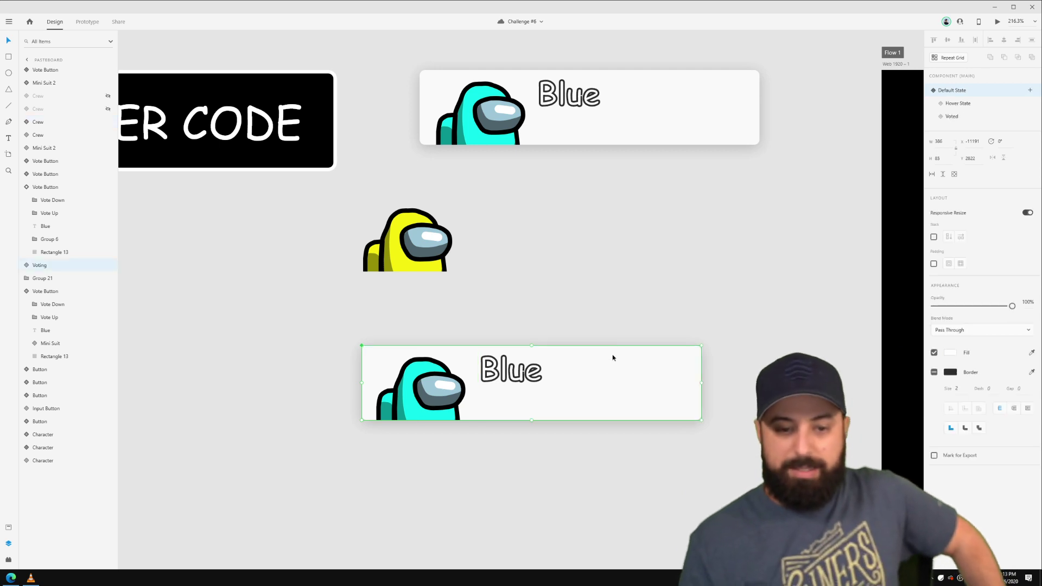
{"action": "left_click", "coordinate": [962, 103]}
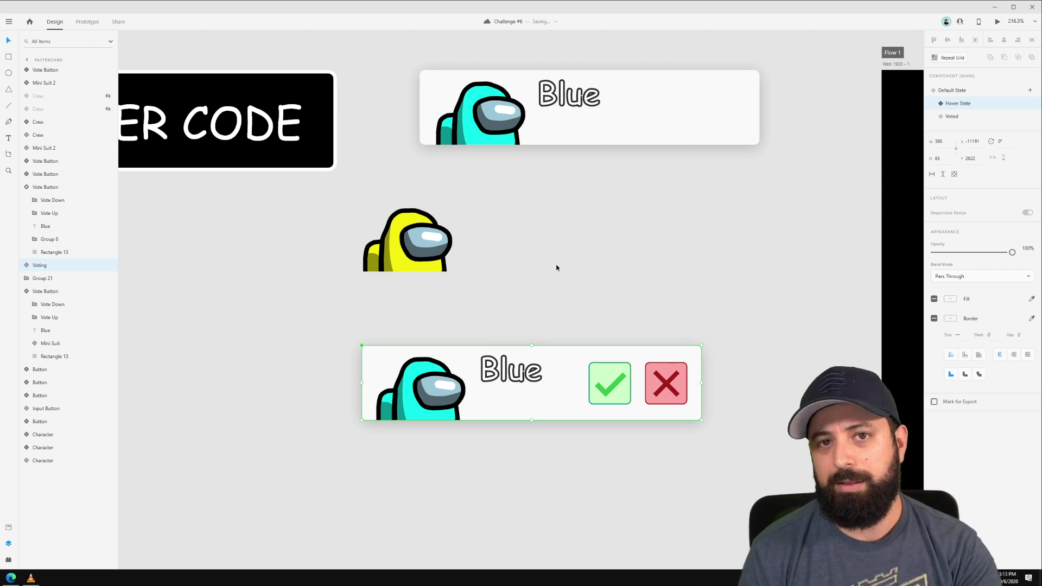
{"action": "scroll", "coordinate": [556, 268], "scroll_direction": "down", "scroll_amount": 5}
{"action": "left_click", "coordinate": [504, 260]}
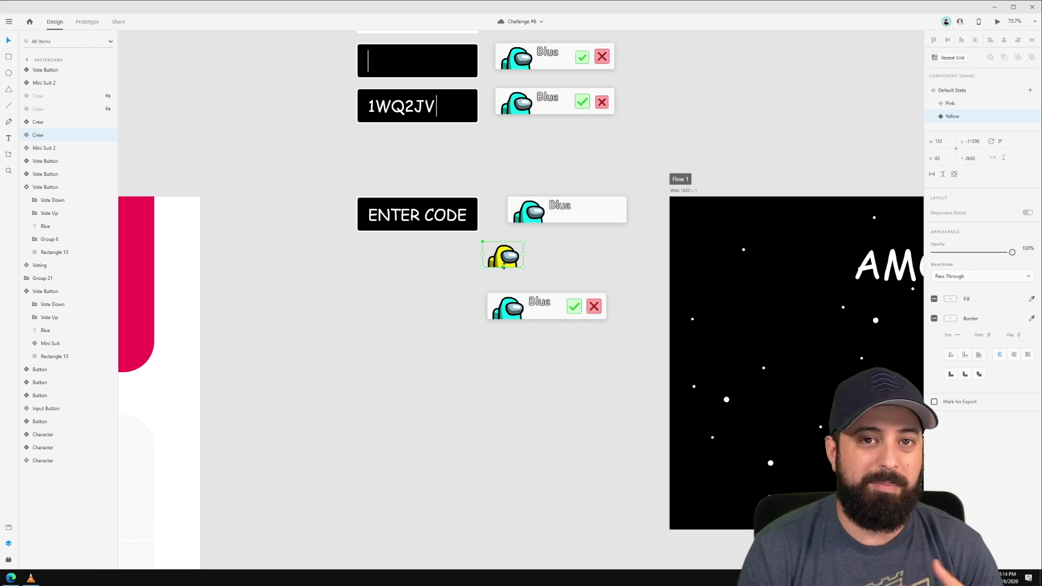
Step: Examine the Button component's states across the first three AMONG US artboards, from ENTER CODE to the filled-in code
{"action": "left_click", "coordinate": [808, 174]}
{"action": "left_click_drag", "start_coordinate": [826, 170], "coordinate": [425, 153]}
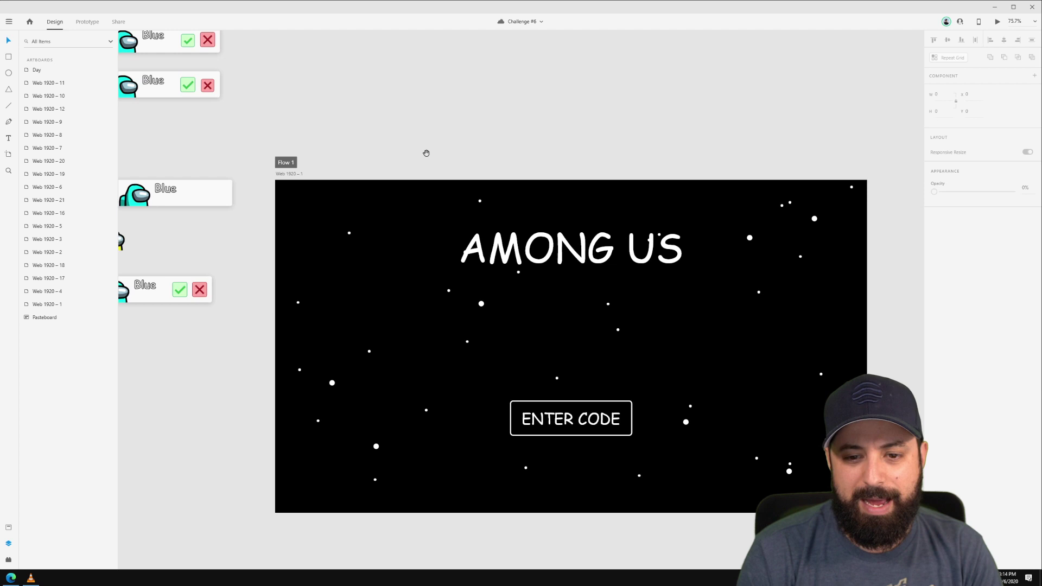
{"action": "left_click", "coordinate": [624, 421]}
{"action": "scroll", "coordinate": [707, 100], "scroll_direction": "right", "scroll_amount": 8}
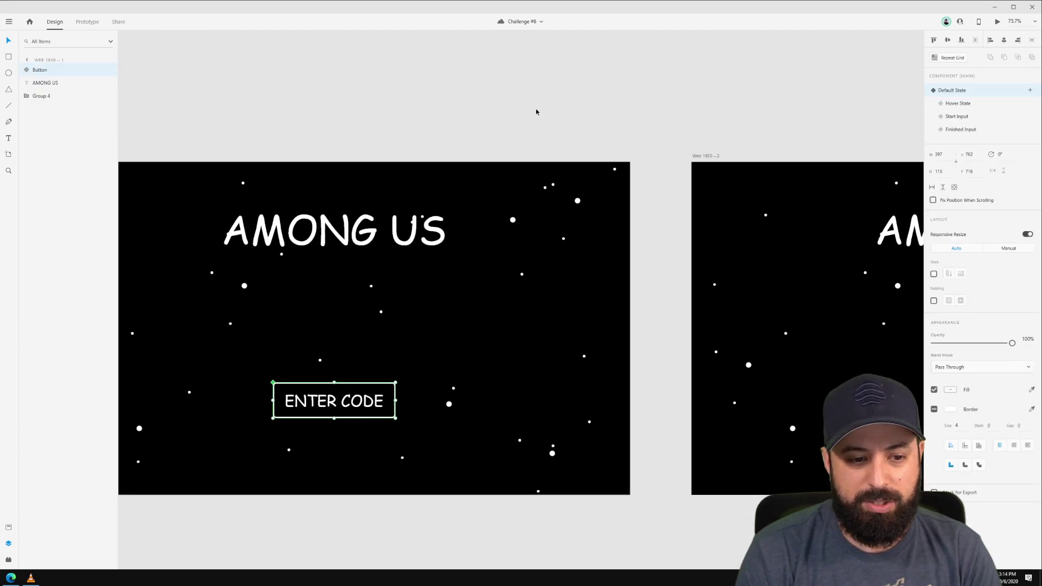
{"action": "scroll", "coordinate": [446, 280], "scroll_direction": "down", "scroll_amount": 3}
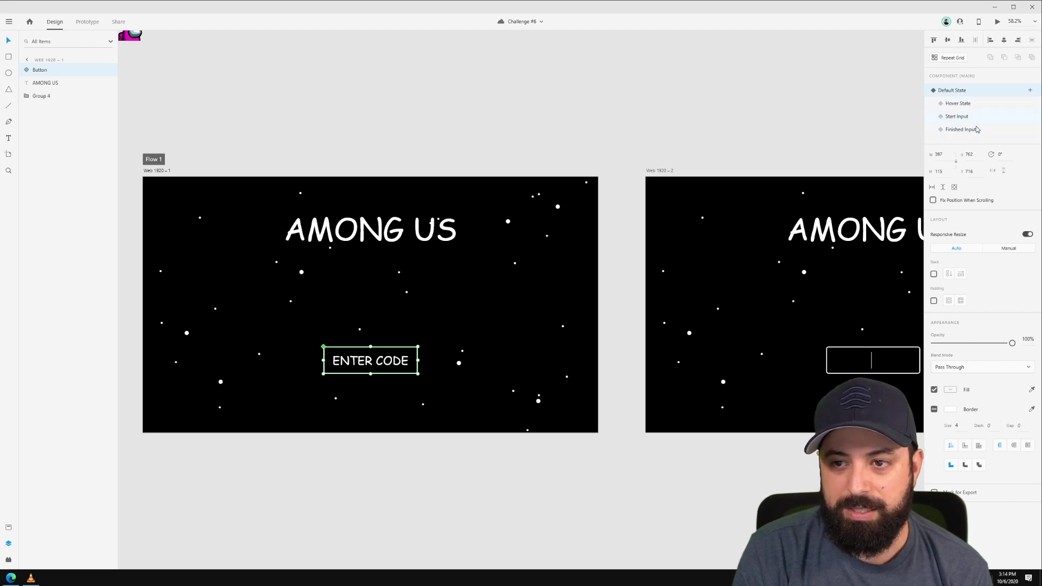
{"action": "left_click", "coordinate": [857, 360]}
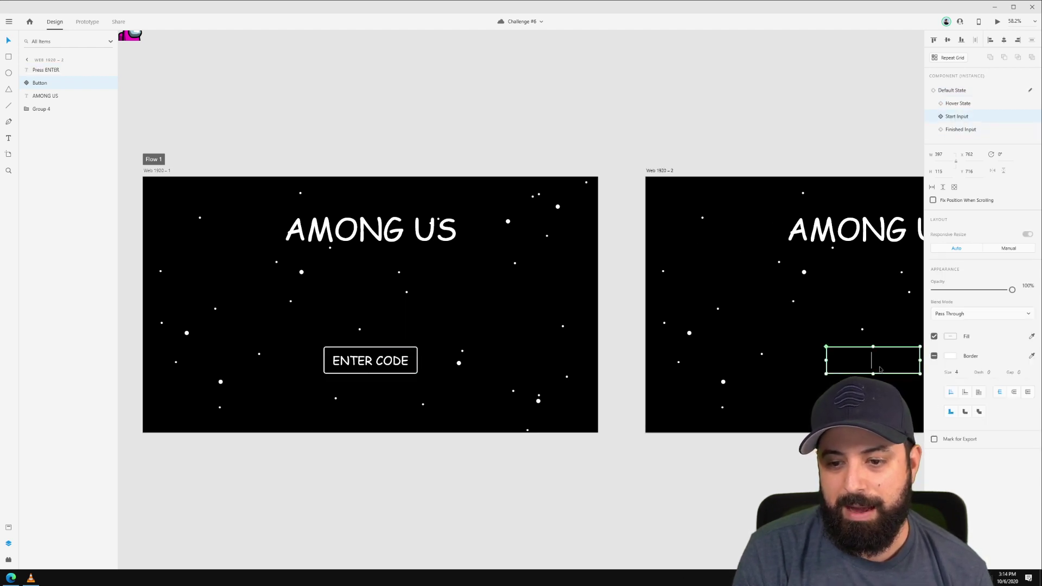
{"action": "left_click_drag", "start_coordinate": [779, 126], "coordinate": [361, 116]}
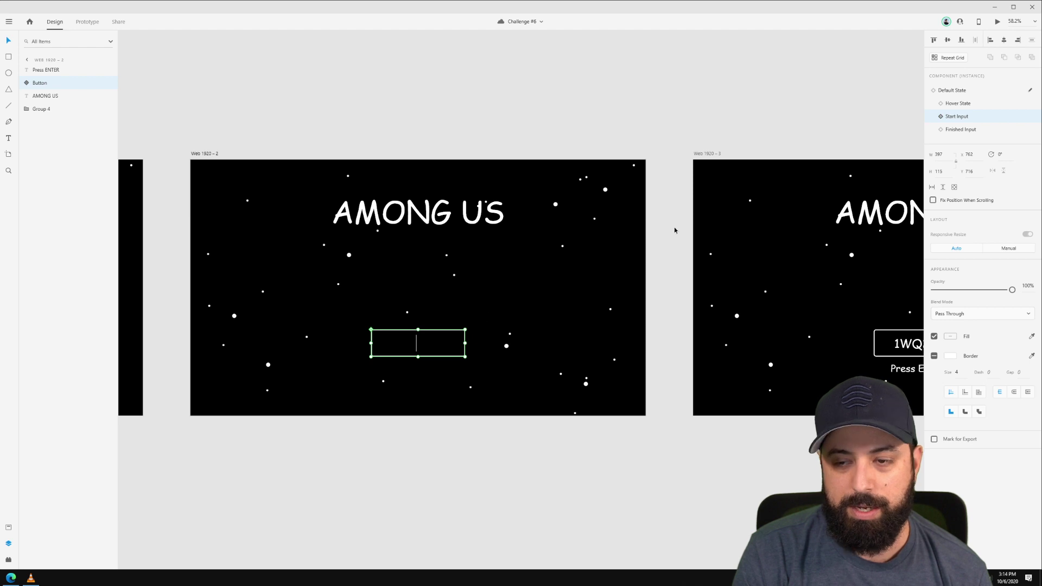
{"action": "left_click_drag", "start_coordinate": [682, 114], "coordinate": [291, 122]}
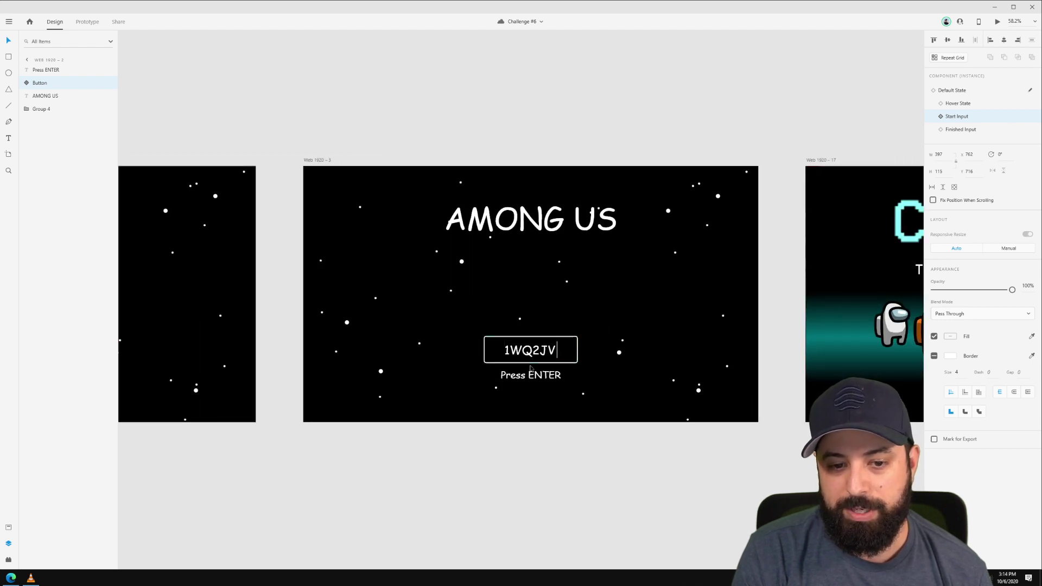
{"action": "left_click", "coordinate": [513, 341]}
{"action": "scroll", "coordinate": [659, 107], "scroll_direction": "right", "scroll_amount": 10}
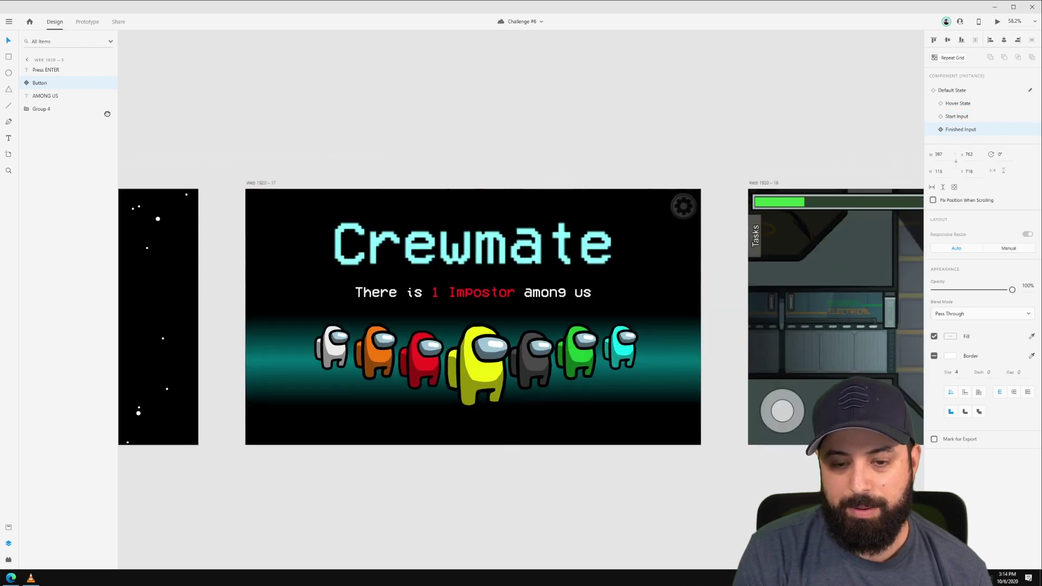
Step: Try the Green state on the large yellow character in the Crewmate artboard and undo it
{"action": "left_click", "coordinate": [424, 370]}
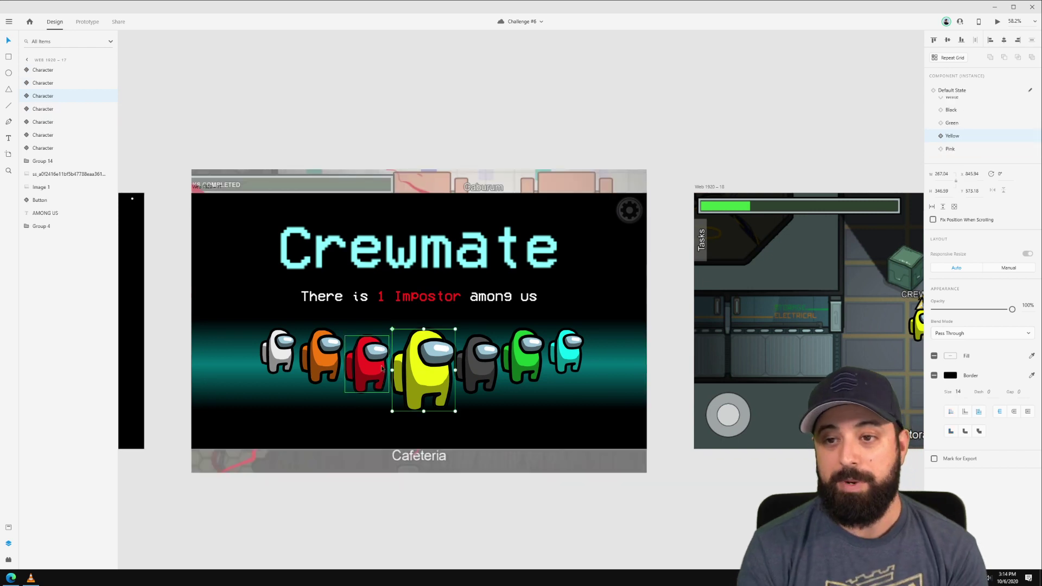
{"action": "left_click", "coordinate": [978, 121]}
{"action": "key", "text": "ctrl+z"}
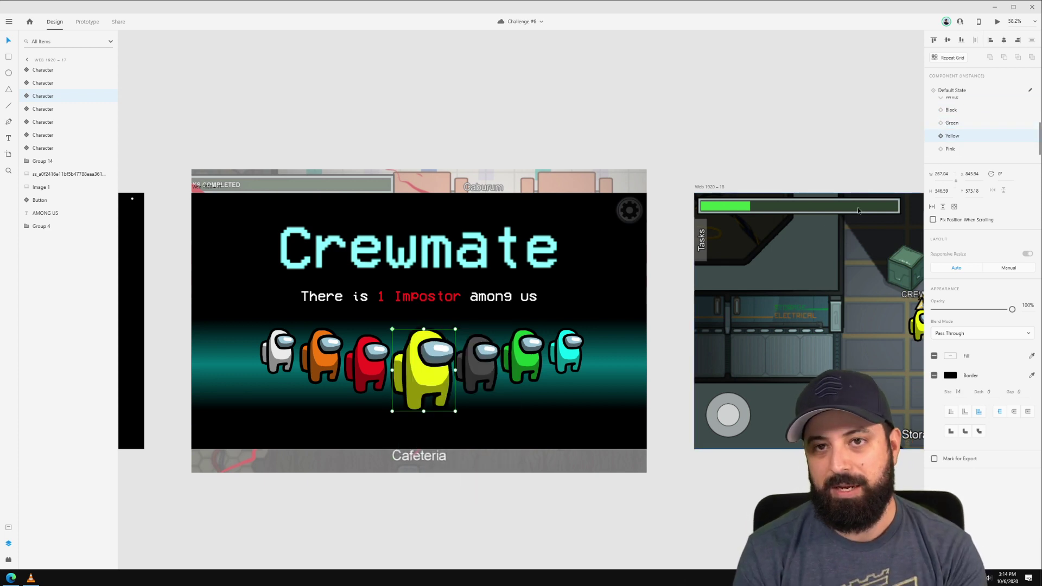
Step: Show the prototype links of the first AMONG US artboard and inspect the ENTER CODE button's interaction
{"action": "left_click_drag", "start_coordinate": [835, 101], "coordinate": [445, 118]}
{"action": "scroll", "coordinate": [660, 147], "scroll_direction": "down", "scroll_amount": 5}
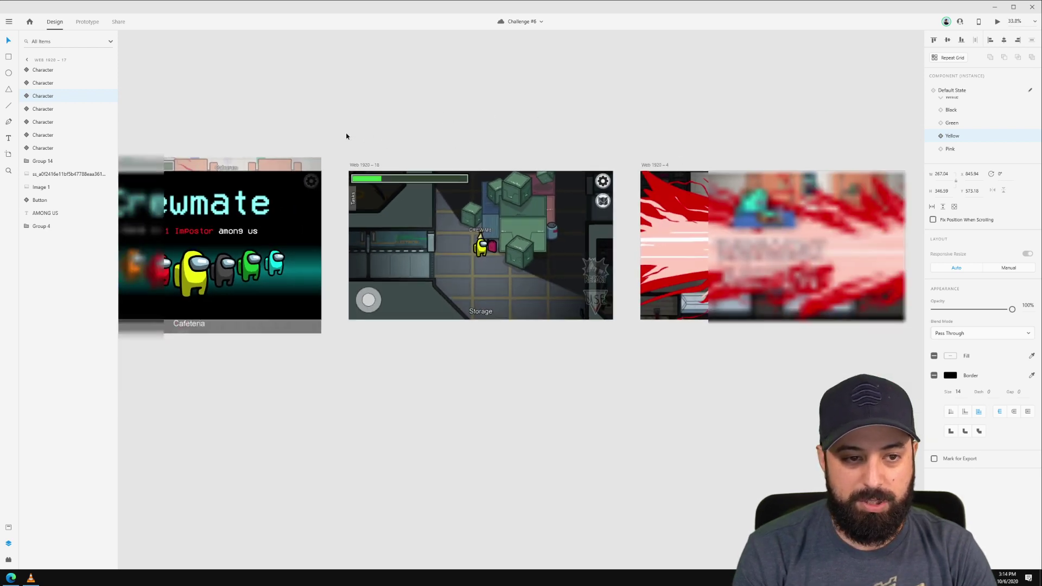
{"action": "scroll", "coordinate": [347, 134], "scroll_direction": "left", "scroll_amount": 5}
{"action": "scroll", "coordinate": [545, 140], "scroll_direction": "left", "scroll_amount": 5}
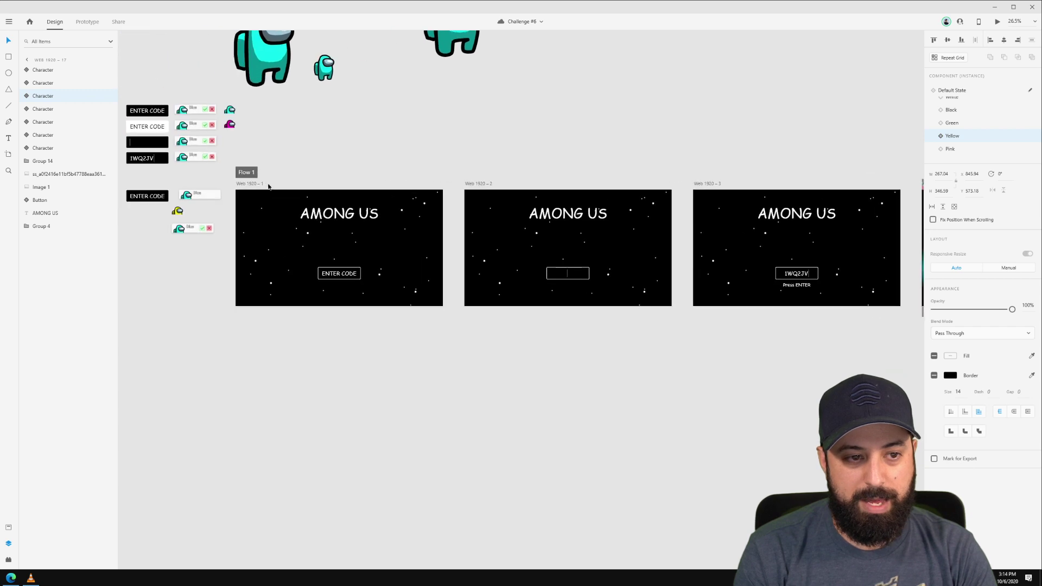
{"action": "left_click", "coordinate": [252, 187]}
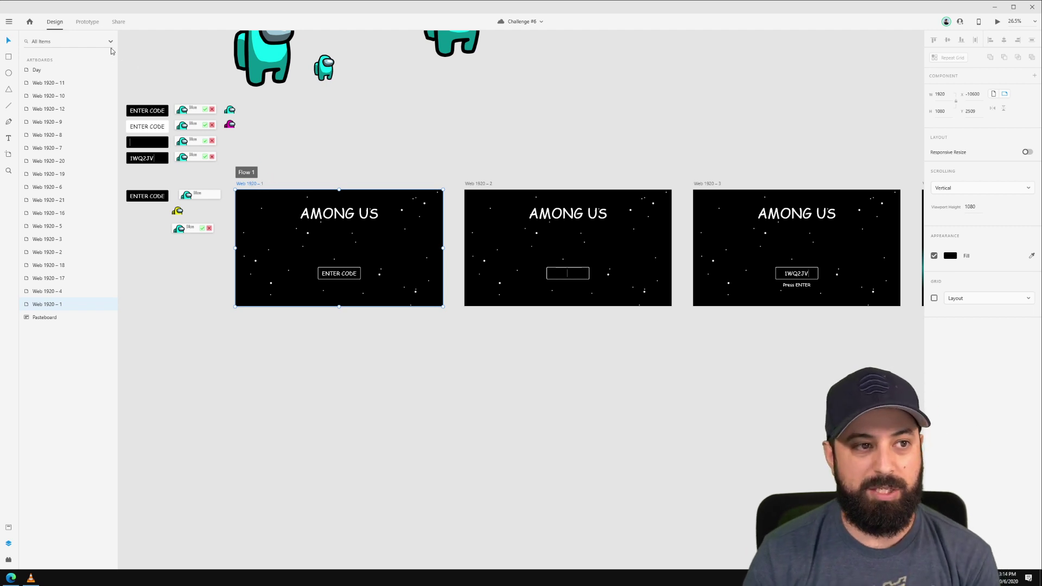
{"action": "left_click", "coordinate": [87, 22]}
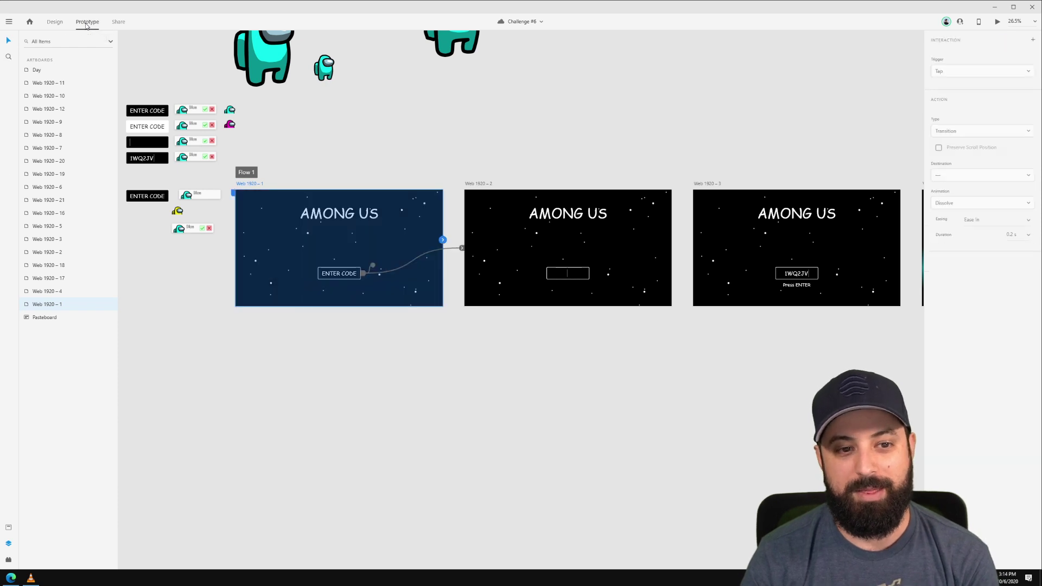
{"action": "left_click", "coordinate": [462, 249]}
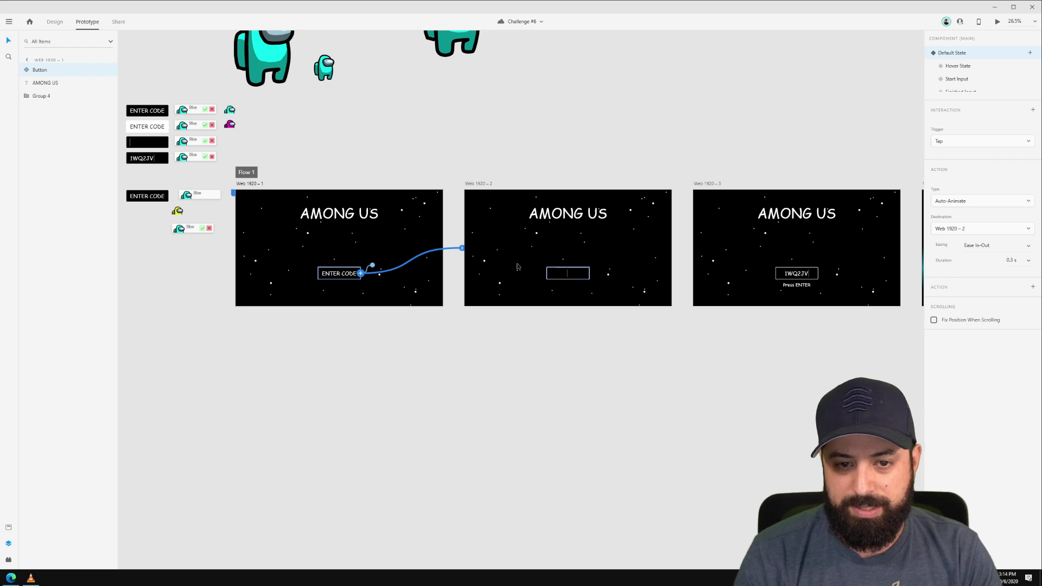
Step: Inspect the empty input field's link to Web 1920 – 3 and that artboard's Keys & Gamepad interaction
{"action": "scroll", "coordinate": [518, 266], "scroll_direction": "right", "scroll_amount": 5}
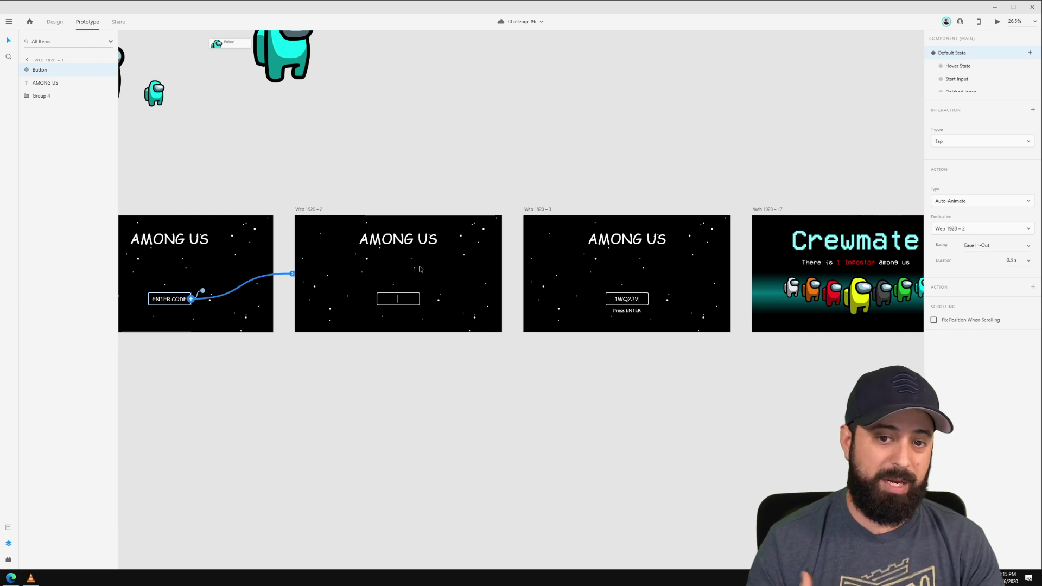
{"action": "left_click", "coordinate": [423, 293]}
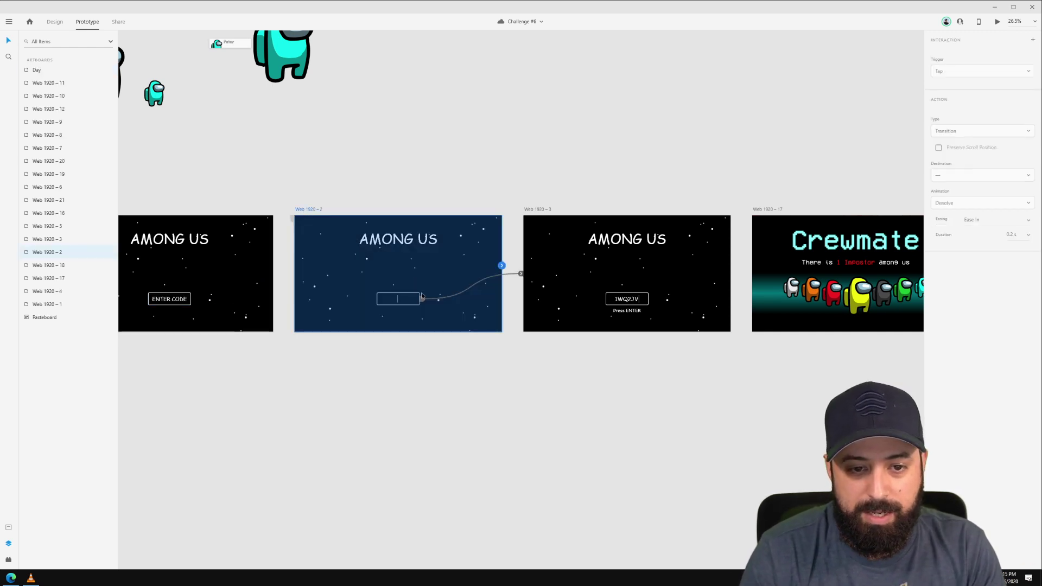
{"action": "left_click", "coordinate": [522, 274]}
{"action": "scroll", "coordinate": [523, 273], "scroll_direction": "right", "scroll_amount": 5}
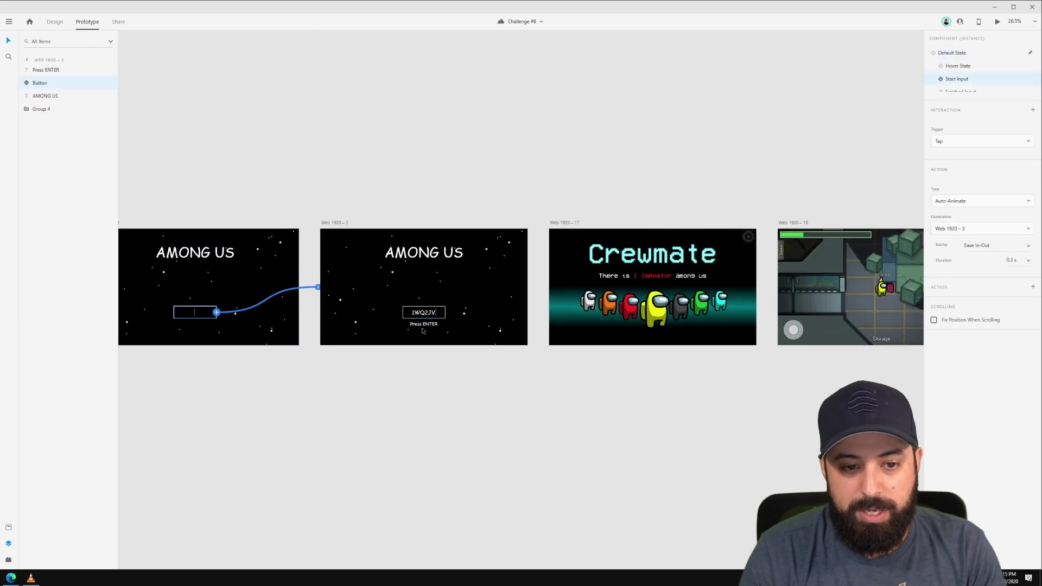
{"action": "left_click", "coordinate": [334, 224]}
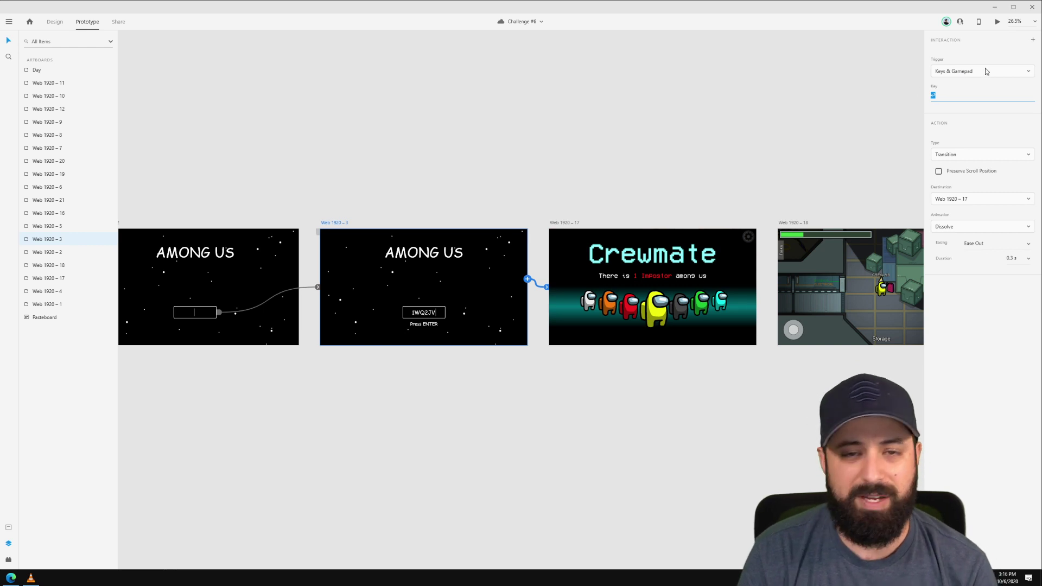
Step: Give the Web 1920 – 17 Crewmate artboard's timed transition a Dissolve animation with a duration of 0.2 s
{"action": "left_click", "coordinate": [564, 223]}
{"action": "scroll", "coordinate": [598, 184], "scroll_direction": "right", "scroll_amount": 5}
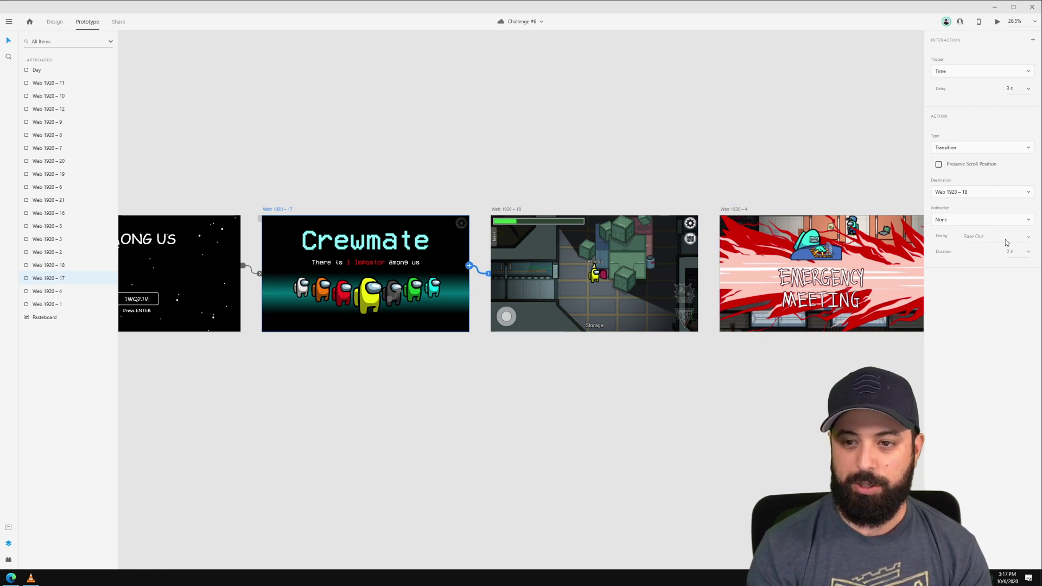
{"action": "left_click", "coordinate": [1008, 220]}
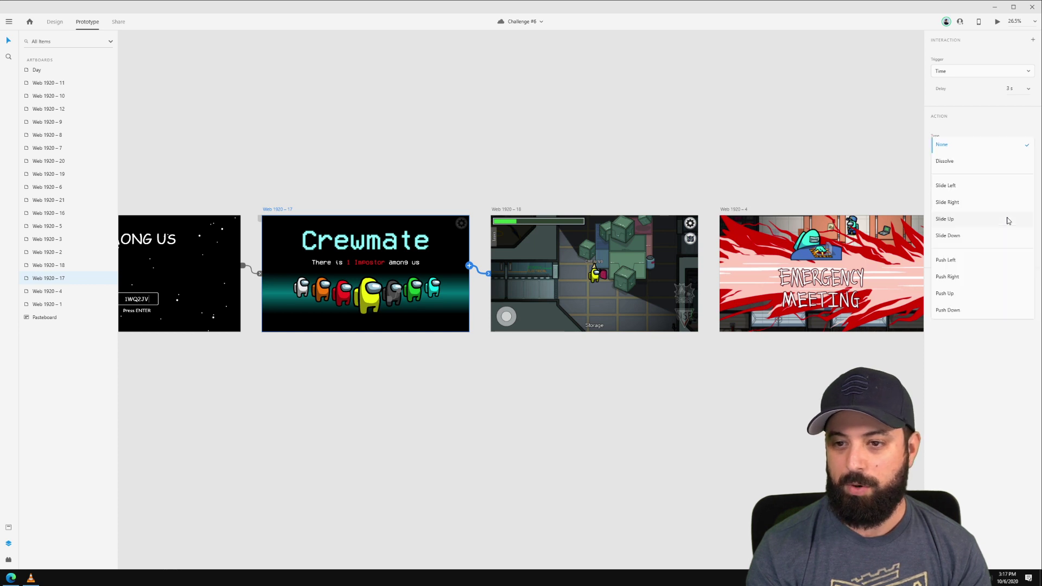
{"action": "left_click", "coordinate": [999, 162]}
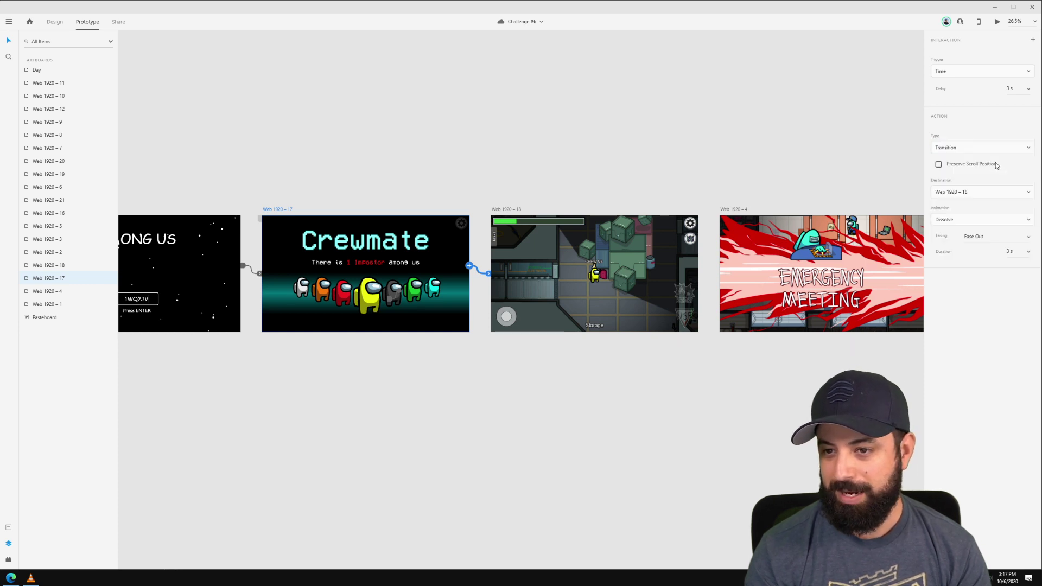
{"action": "left_click", "coordinate": [1028, 253]}
{"action": "left_click", "coordinate": [1013, 219]}
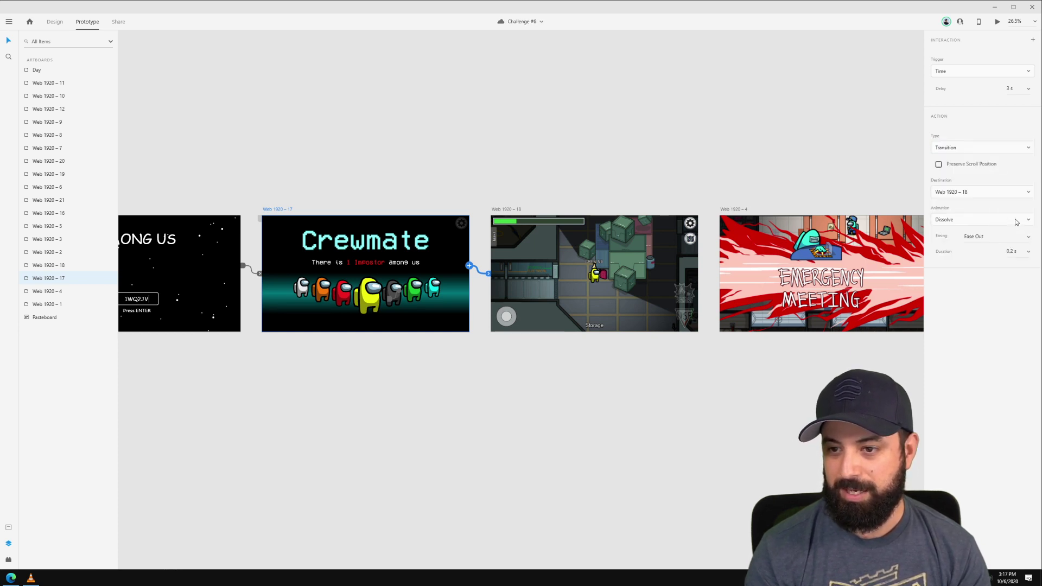
Step: Give the Web 1920 – 18 Storage artboard's timed transition a Dissolve animation lasting 0.2 s
{"action": "left_click", "coordinate": [514, 210]}
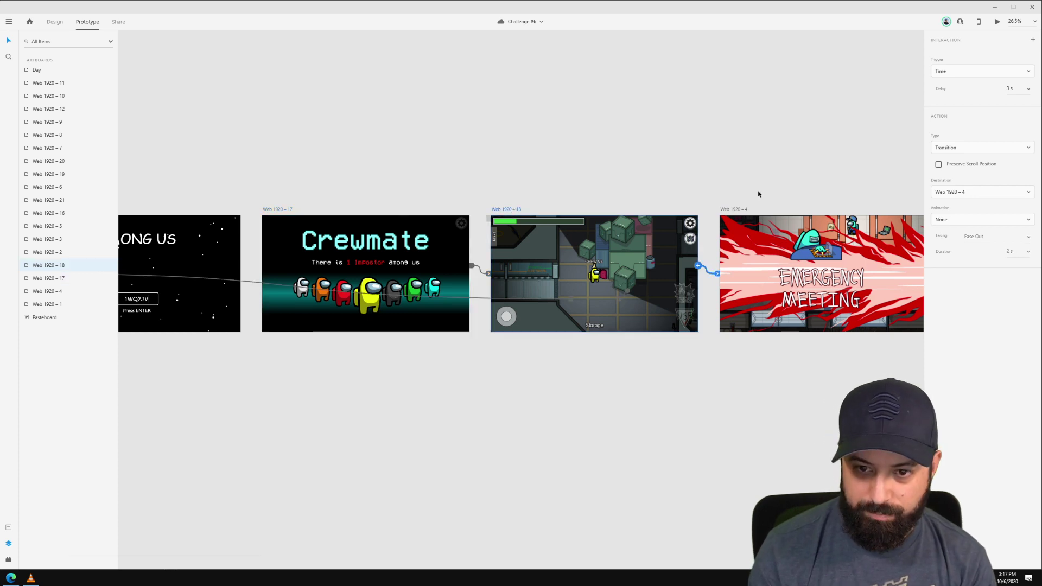
{"action": "left_click", "coordinate": [962, 219]}
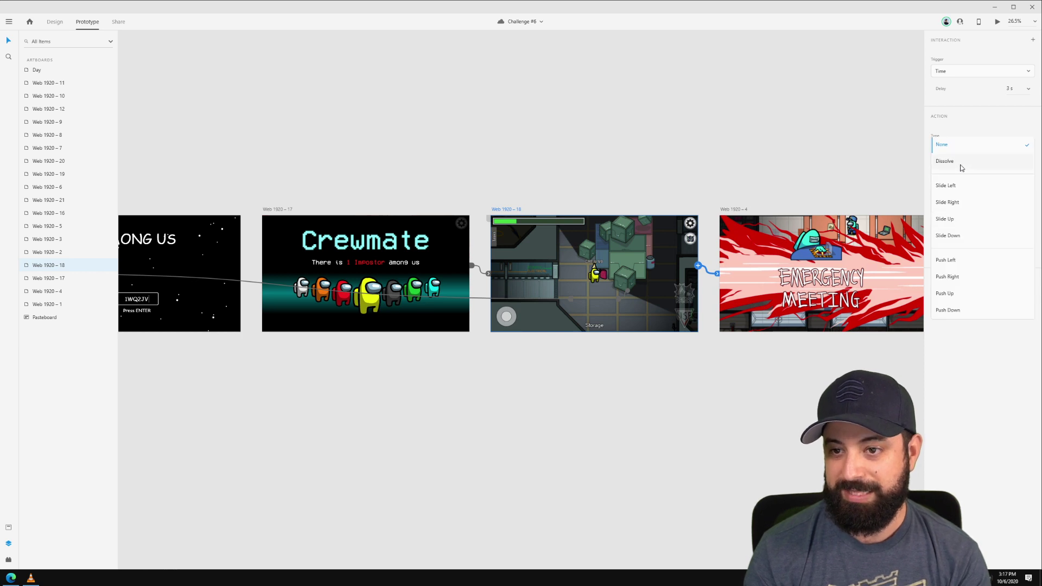
{"action": "left_click", "coordinate": [961, 165]}
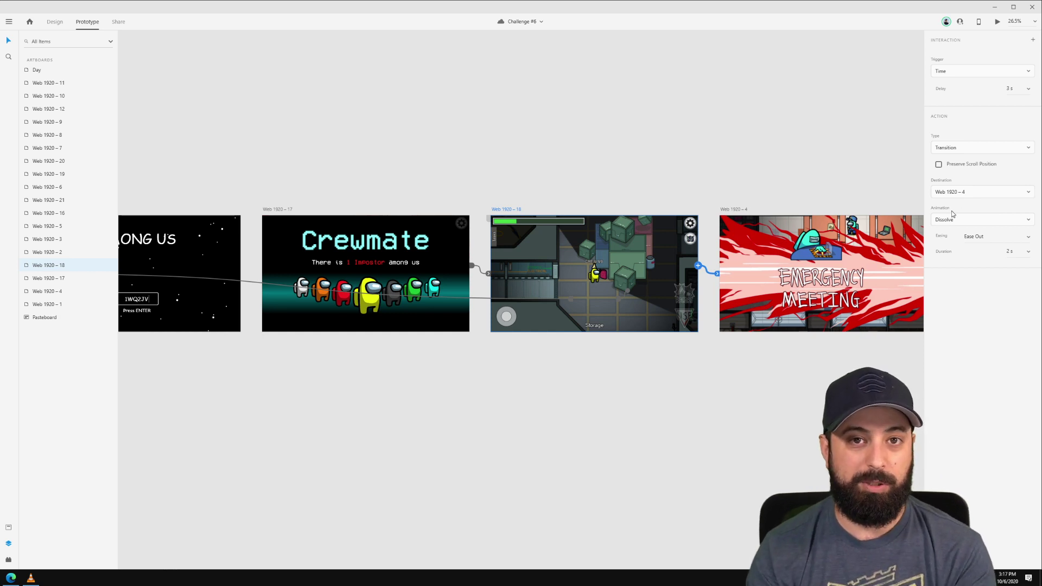
{"action": "left_click", "coordinate": [1032, 254]}
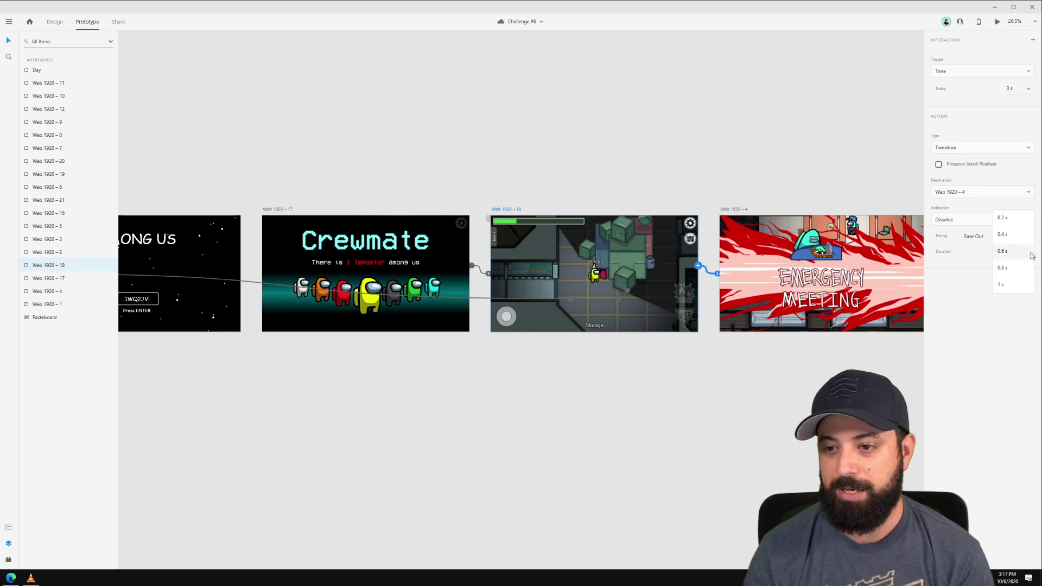
{"action": "left_click", "coordinate": [1002, 218]}
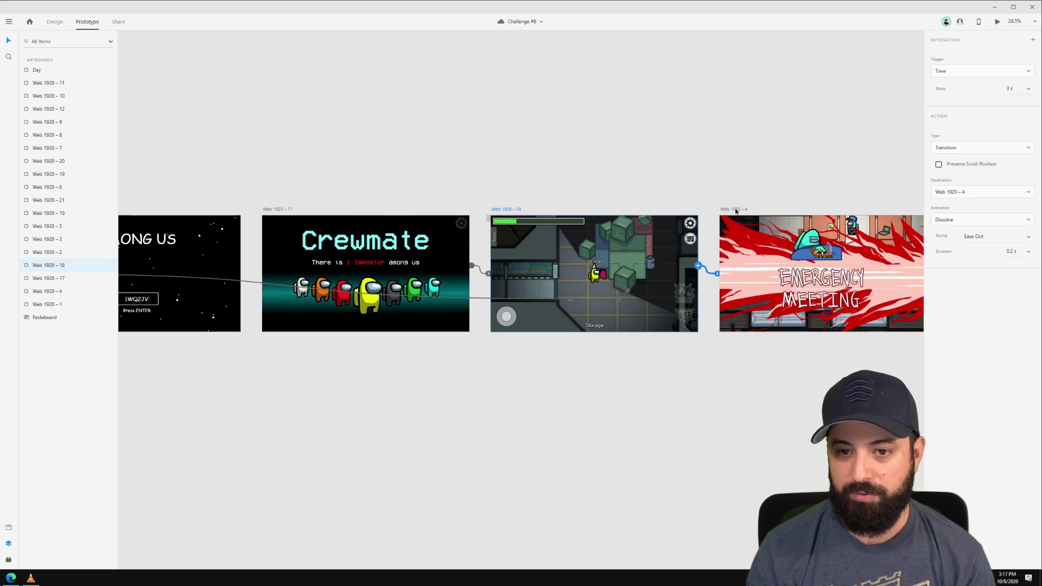
Step: Give the Web 1920 – 4 Emergency Meeting artboard's timed transition a Dissolve animation with Ease In-Out easing and a 0.2 s duration
{"action": "left_click", "coordinate": [734, 209]}
{"action": "scroll", "coordinate": [715, 172], "scroll_direction": "right", "scroll_amount": 5}
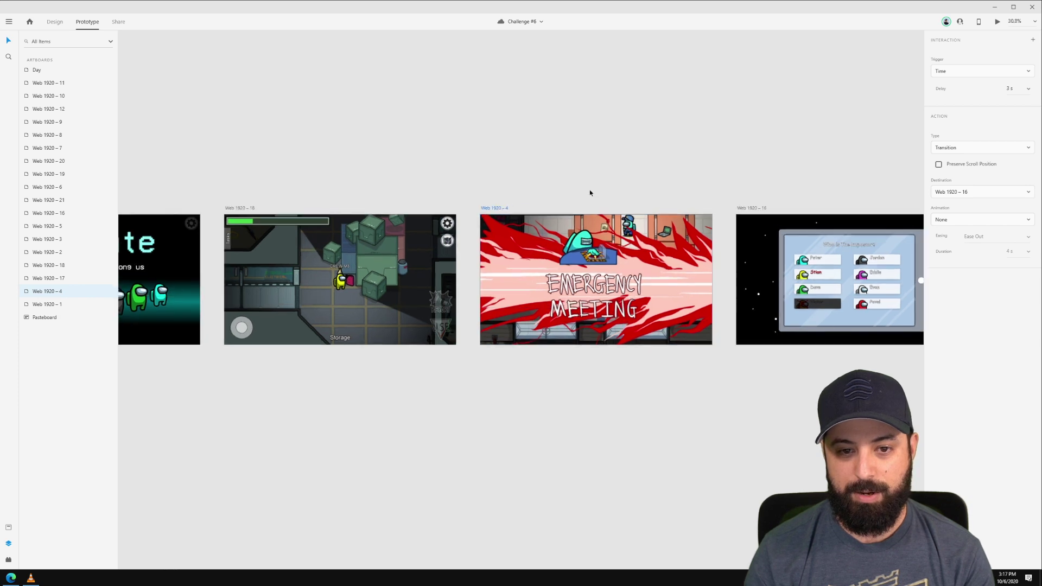
{"action": "scroll", "coordinate": [589, 190], "scroll_direction": "up", "scroll_amount": 2}
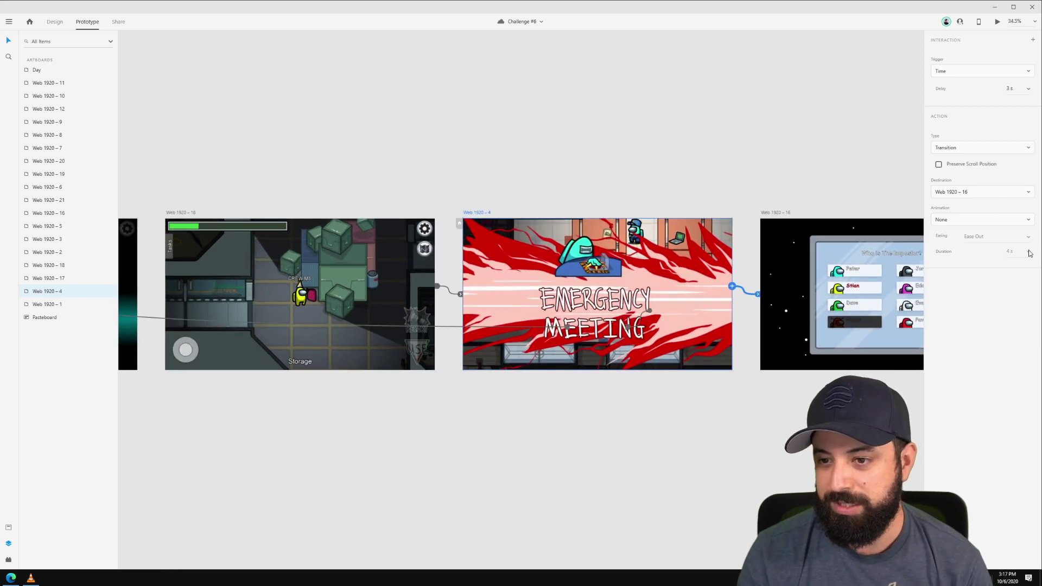
{"action": "left_click", "coordinate": [966, 221]}
{"action": "left_click", "coordinate": [955, 167]}
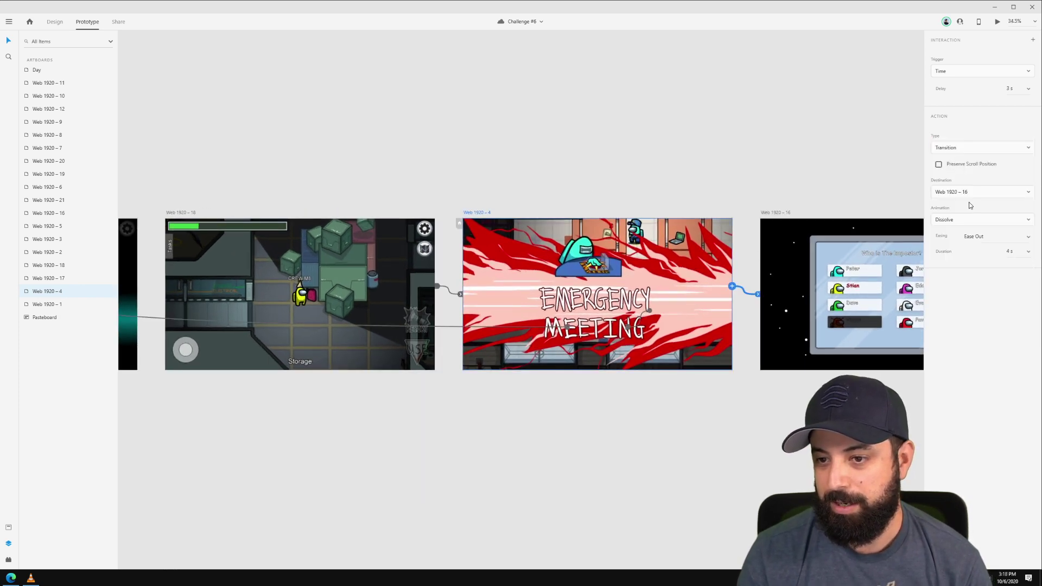
{"action": "left_click", "coordinate": [961, 223]}
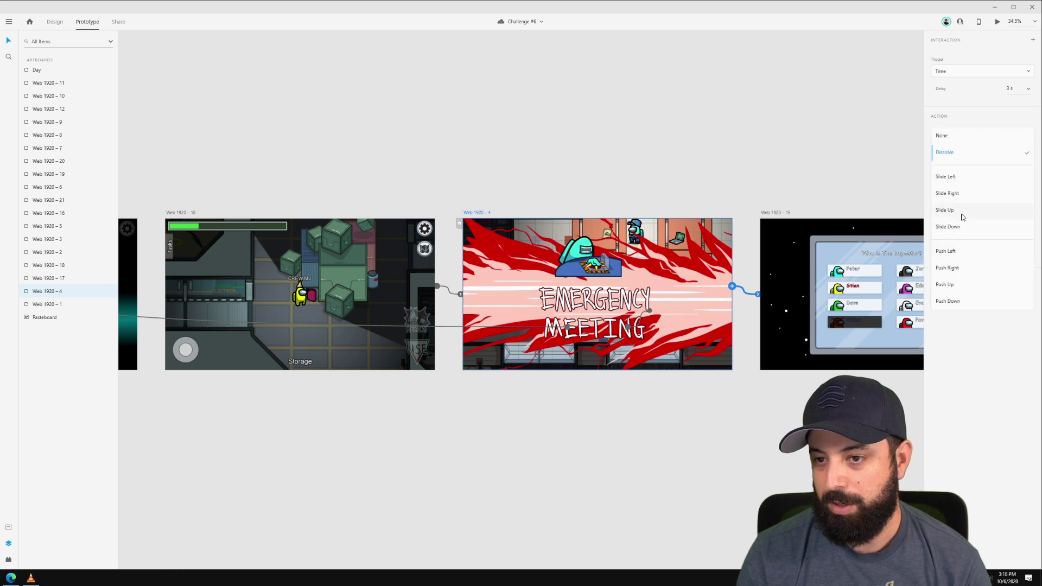
{"action": "left_click", "coordinate": [960, 154]}
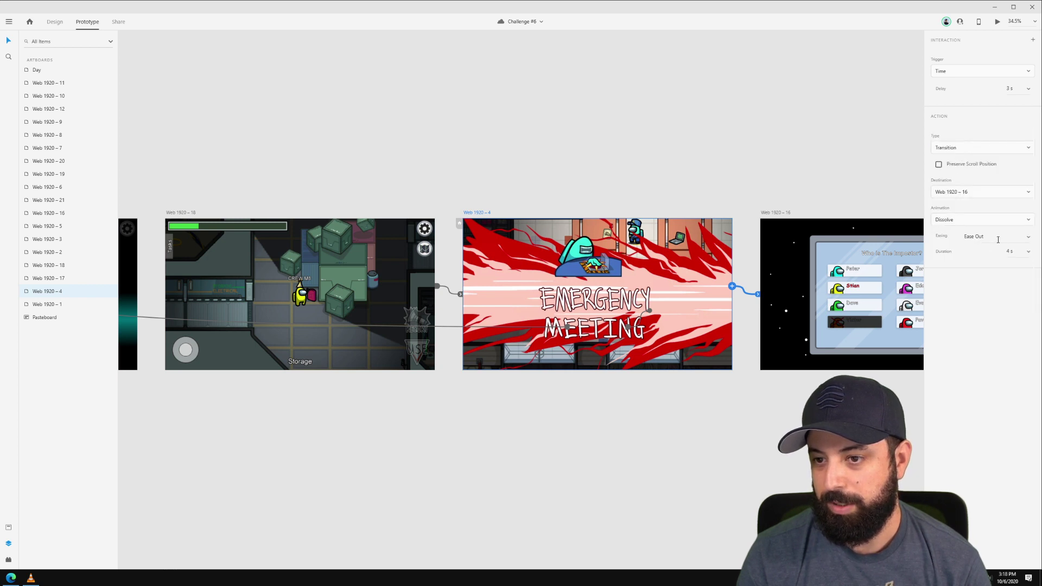
{"action": "left_click", "coordinate": [1027, 240]}
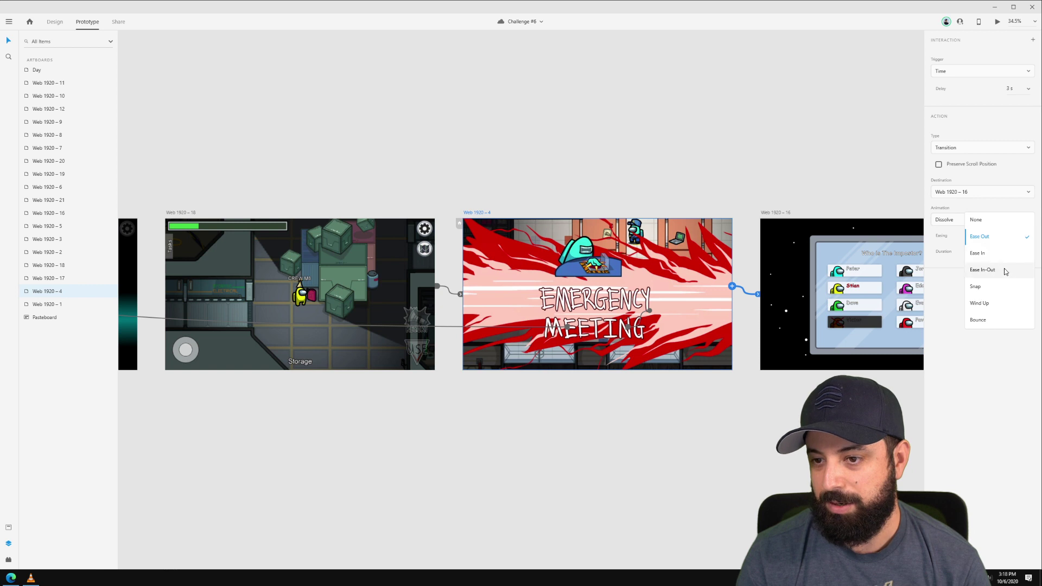
{"action": "left_click", "coordinate": [1000, 269]}
{"action": "left_click", "coordinate": [1034, 257]}
{"action": "left_click", "coordinate": [1008, 217]}
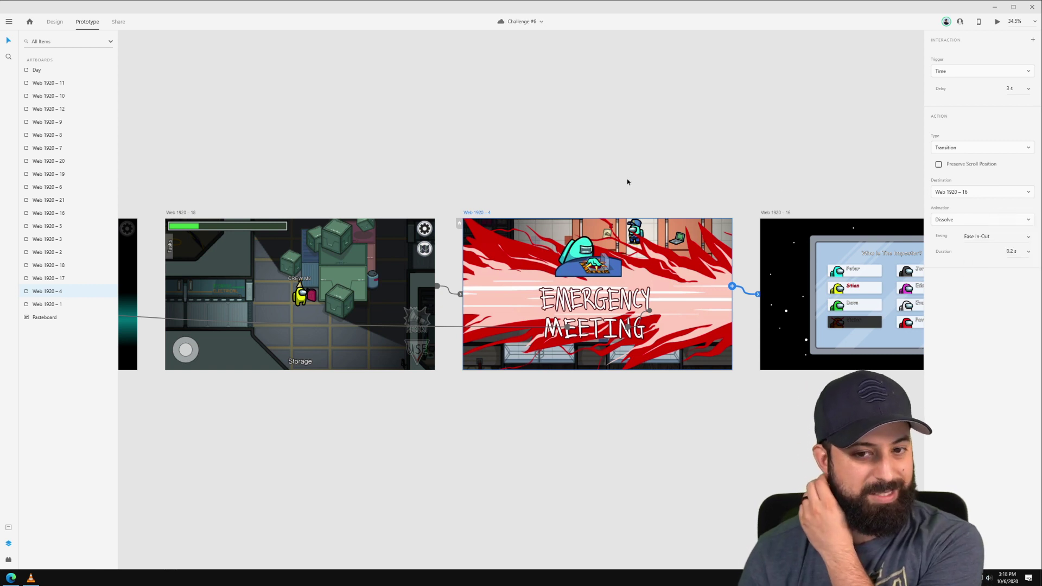
Step: Inspect the cyan player's vote button interaction on the Web 1920 – 16 voting screen and follow its link to the destination artboard
{"action": "left_click", "coordinate": [752, 205]}
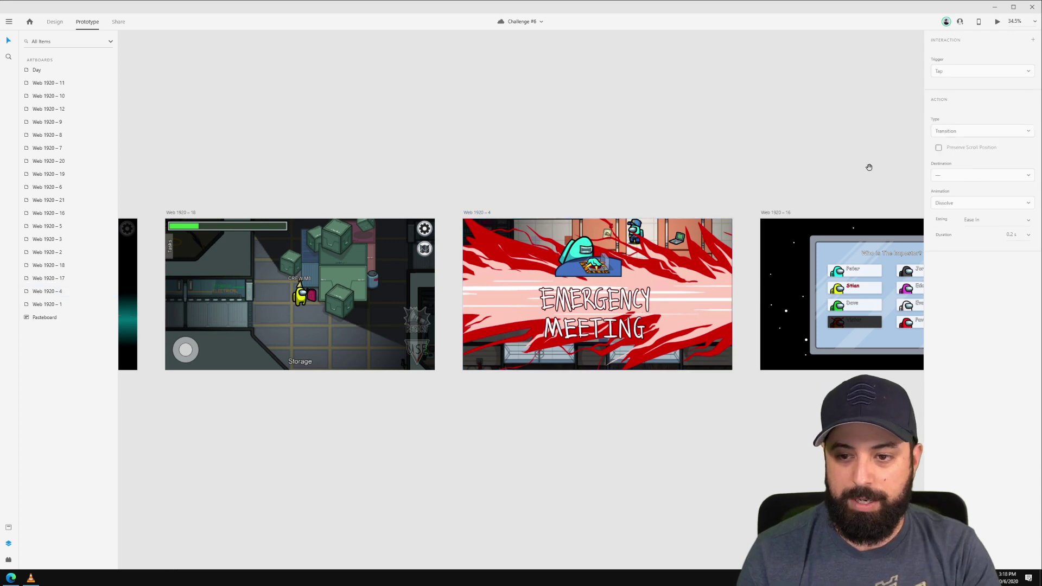
{"action": "left_click_drag", "start_coordinate": [868, 165], "coordinate": [426, 149]}
{"action": "scroll", "coordinate": [546, 196], "scroll_direction": "up", "scroll_amount": 2}
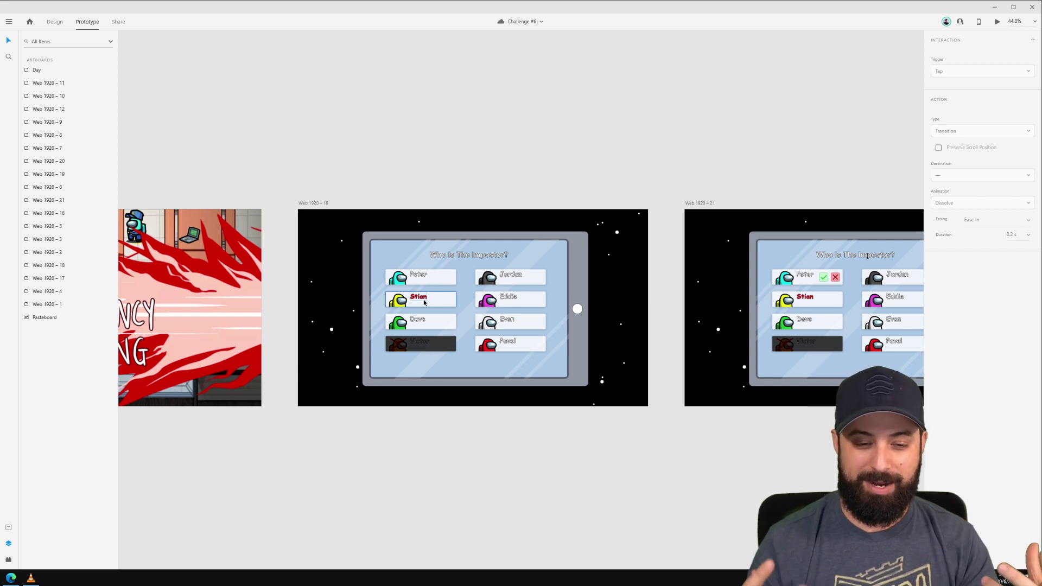
{"action": "scroll", "coordinate": [425, 303], "scroll_direction": "up", "scroll_amount": 2}
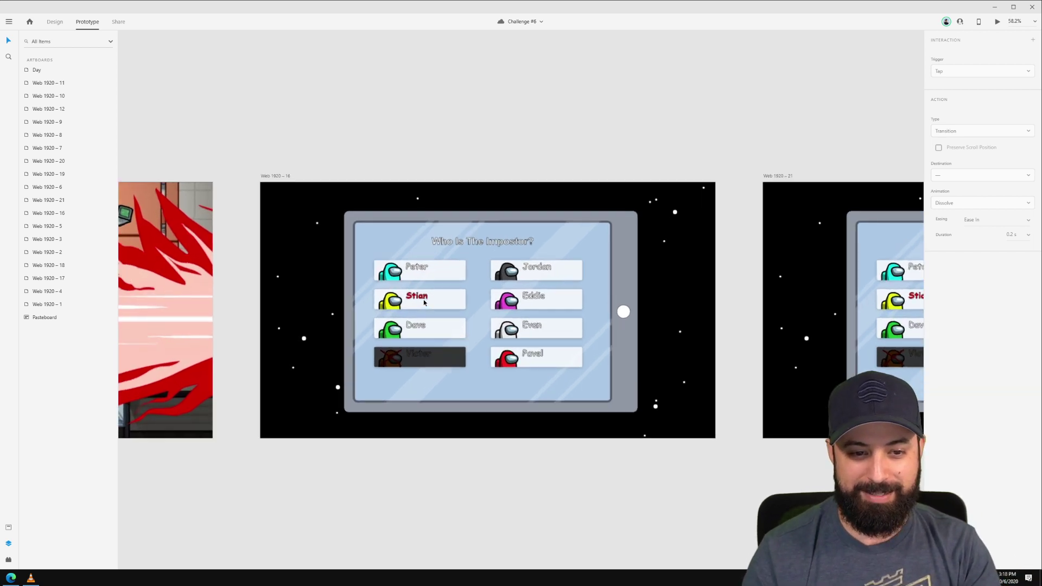
{"action": "left_click", "coordinate": [448, 302]}
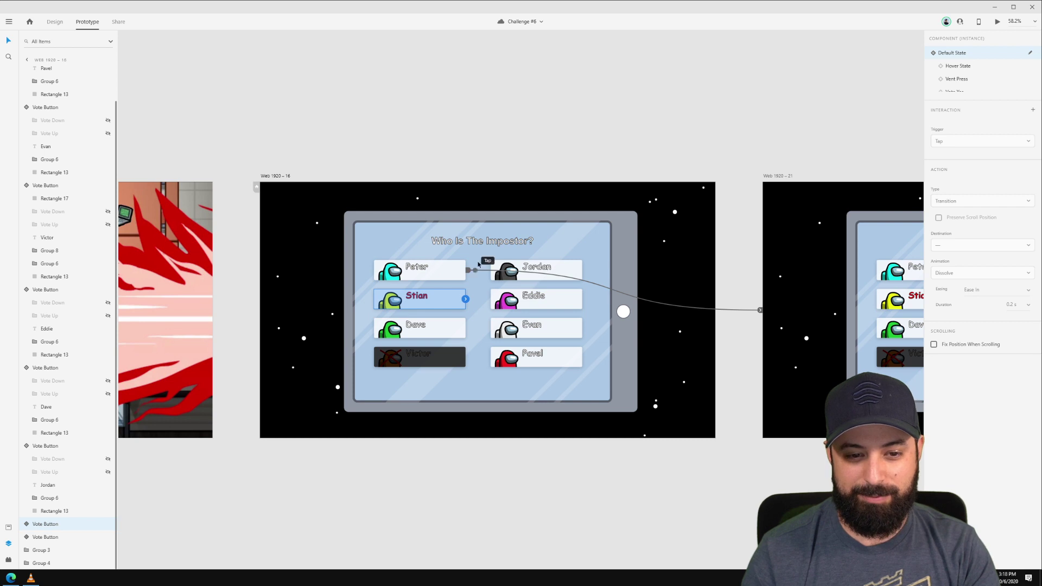
{"action": "left_click", "coordinate": [450, 274]}
{"action": "scroll", "coordinate": [525, 213], "scroll_direction": "right", "scroll_amount": 5}
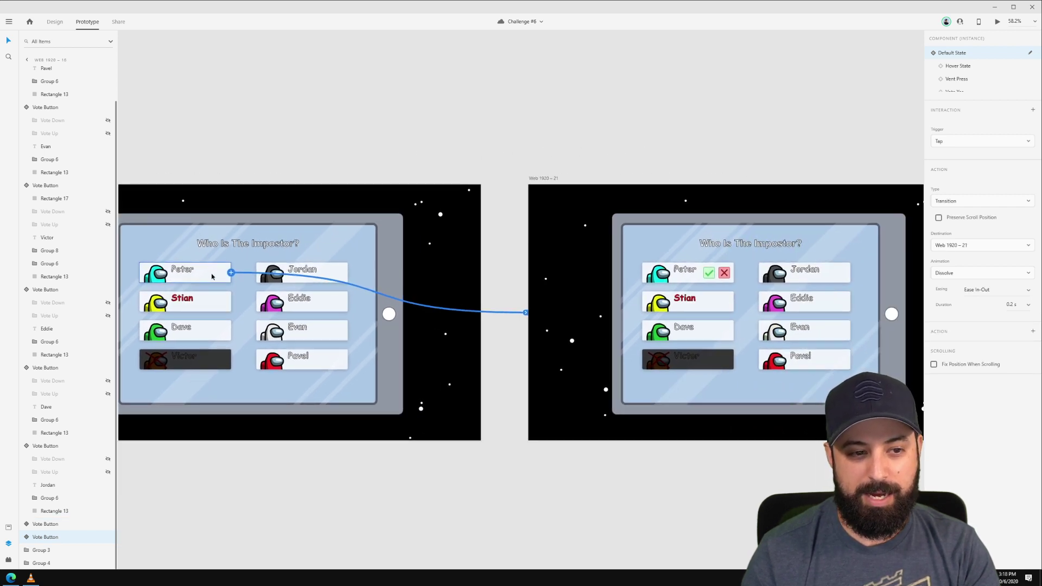
{"action": "scroll", "coordinate": [657, 163], "scroll_direction": "right", "scroll_amount": 1}
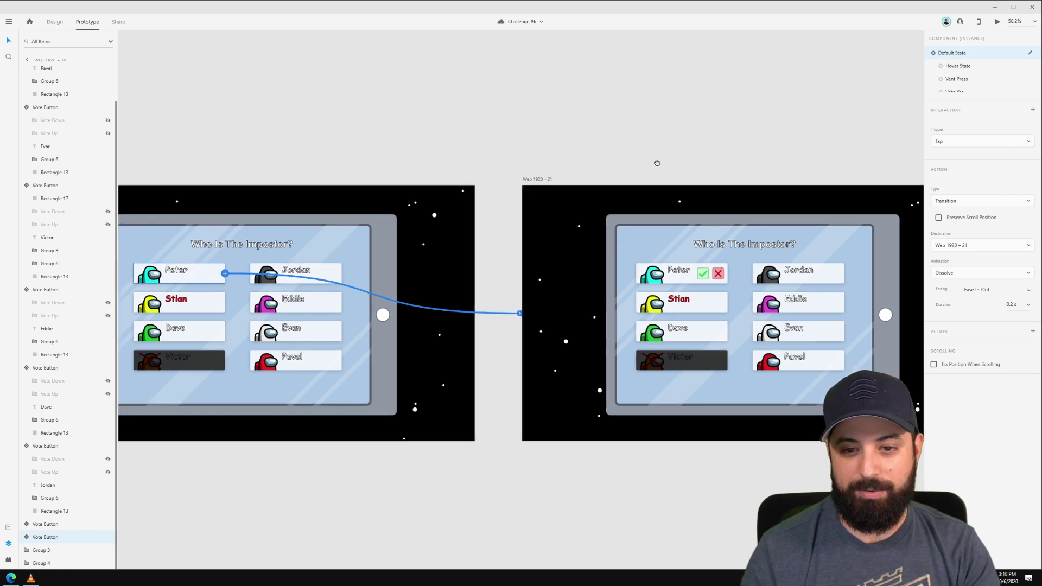
{"action": "scroll", "coordinate": [657, 163], "scroll_direction": "right", "scroll_amount": 3}
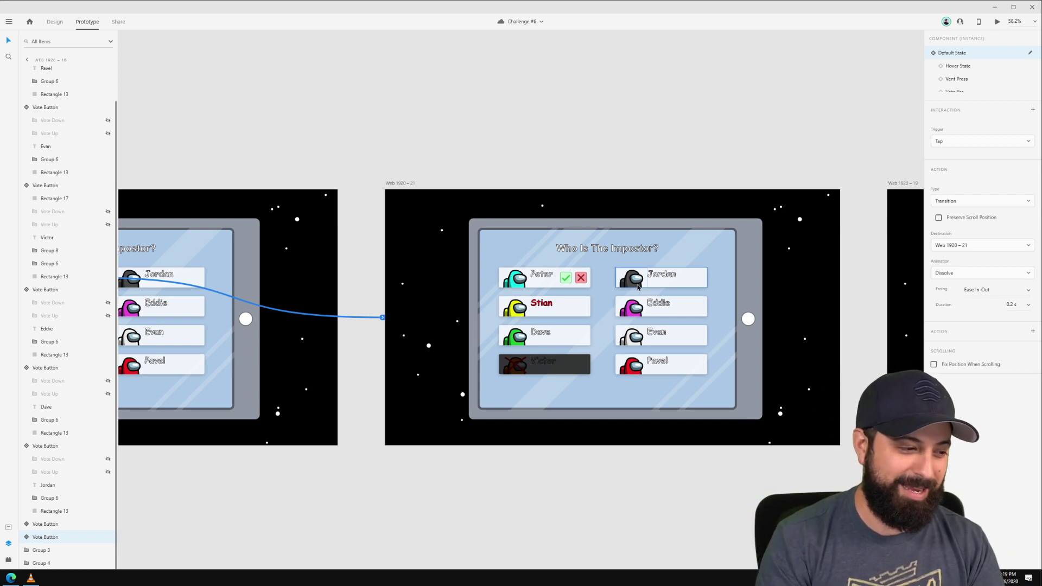
Step: Inspect the timed interaction of the Web 1920 – 19 artboard showing the cast votes
{"action": "left_click", "coordinate": [675, 177]}
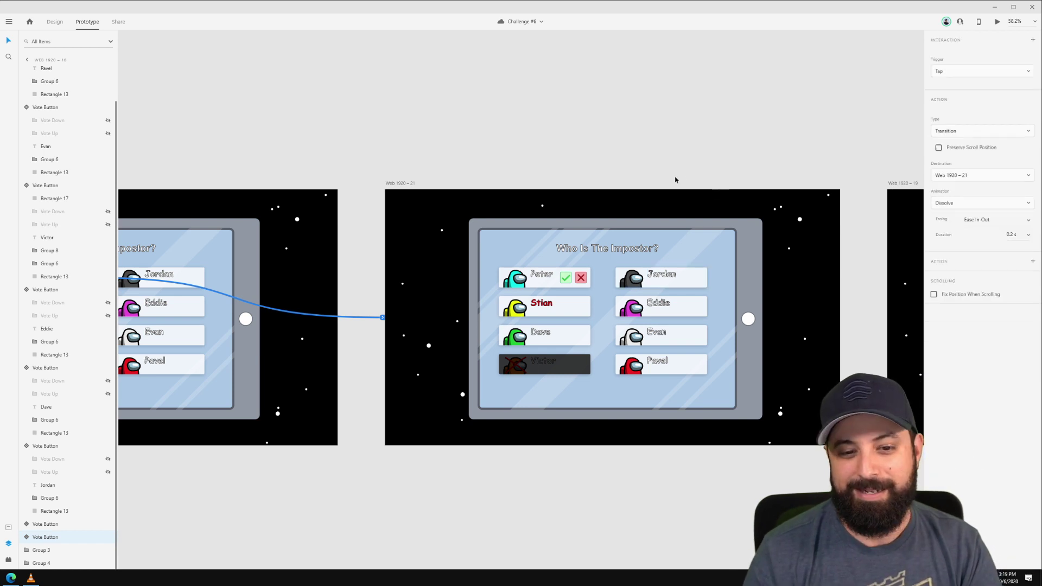
{"action": "left_click_drag", "start_coordinate": [674, 177], "coordinate": [293, 147]}
{"action": "scroll", "coordinate": [575, 145], "scroll_direction": "right", "scroll_amount": 5}
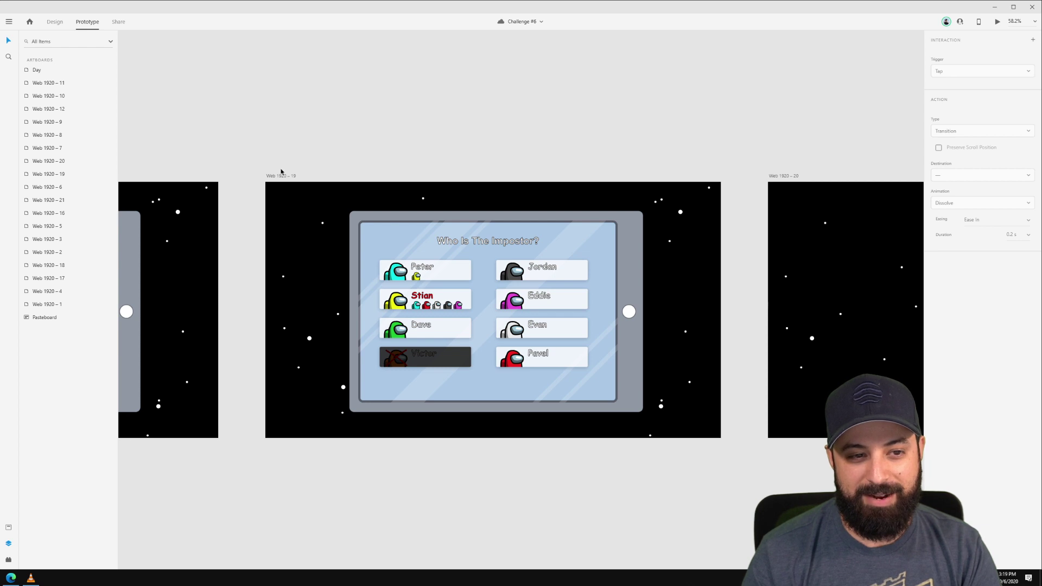
{"action": "left_click", "coordinate": [285, 177]}
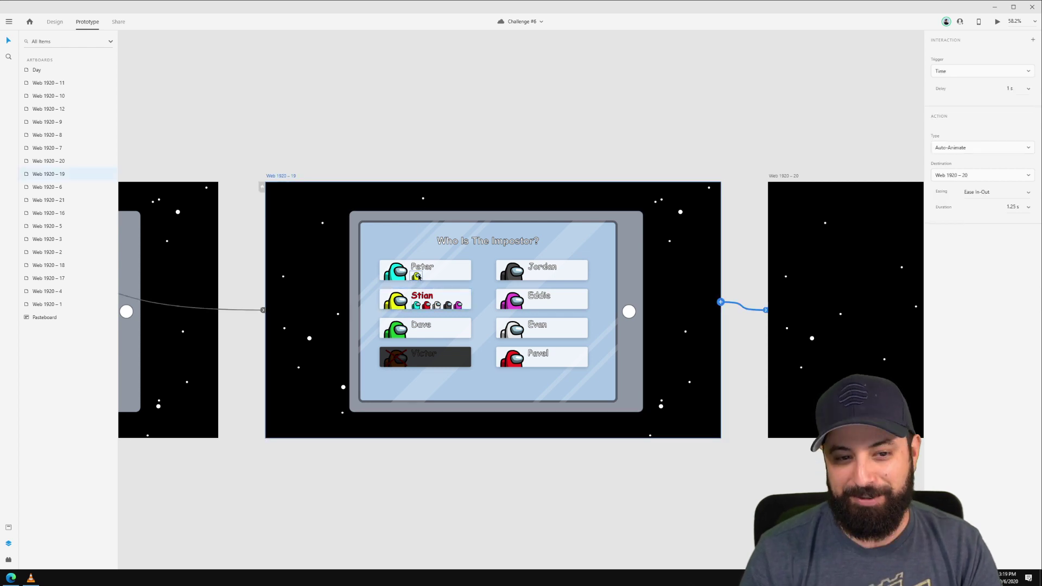
Step: Inspect the Web 1920 – 20 starfield artboard's timed interaction, the character parked outside its edge, and its hidden vote elements
{"action": "left_click_drag", "start_coordinate": [646, 170], "coordinate": [211, 153]}
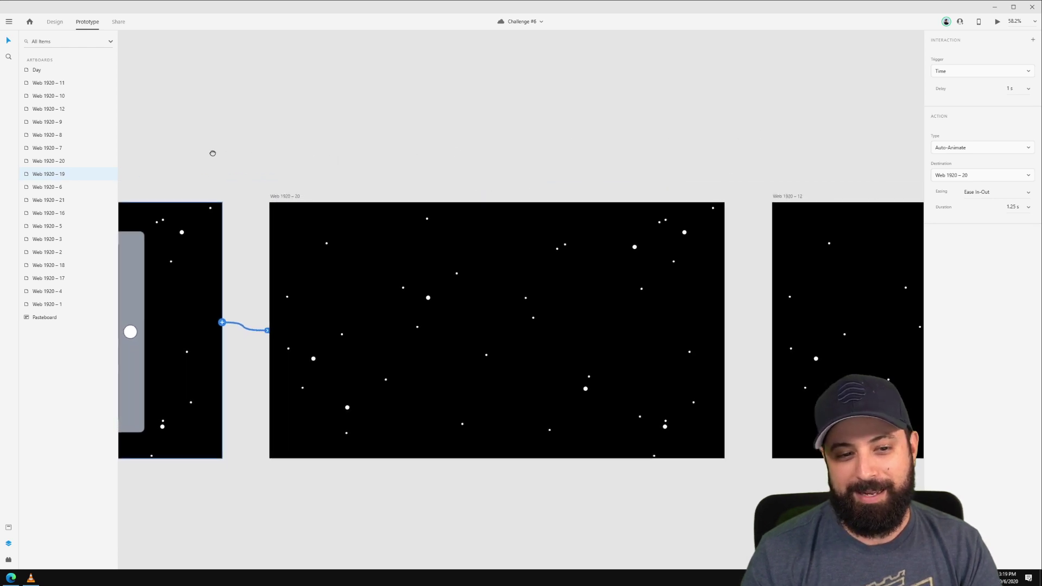
{"action": "mouse_move", "coordinate": [565, 156]}
{"action": "left_mouse_down"}
{"action": "mouse_move", "coordinate": [284, 168]}
{"action": "mouse_move", "coordinate": [416, 156]}
{"action": "mouse_move", "coordinate": [275, 158]}
{"action": "mouse_move", "coordinate": [567, 152]}
{"action": "left_mouse_up"}
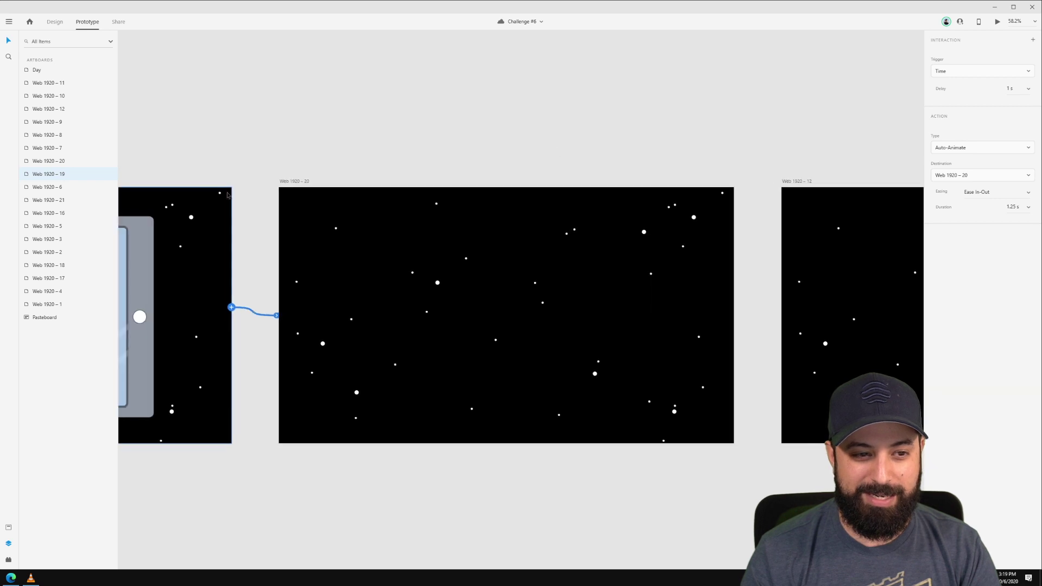
{"action": "left_click", "coordinate": [297, 182]}
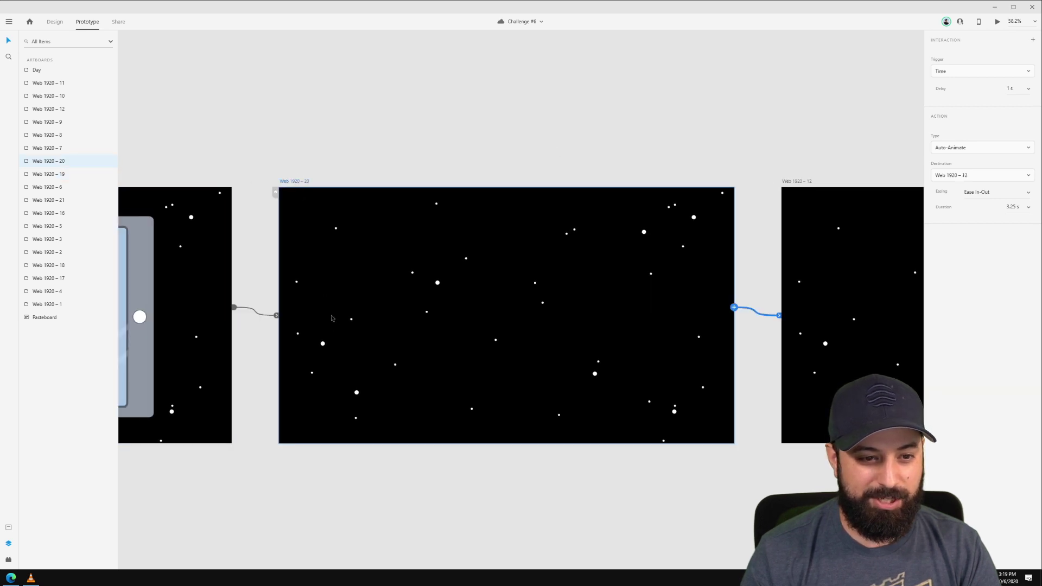
{"action": "left_click", "coordinate": [258, 323]}
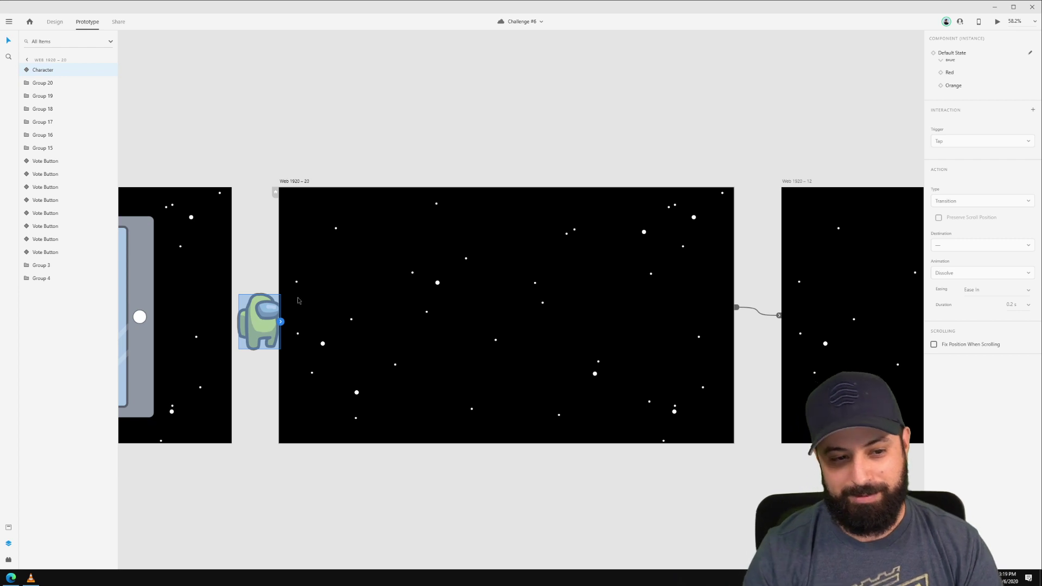
{"action": "left_click", "coordinate": [439, 310]}
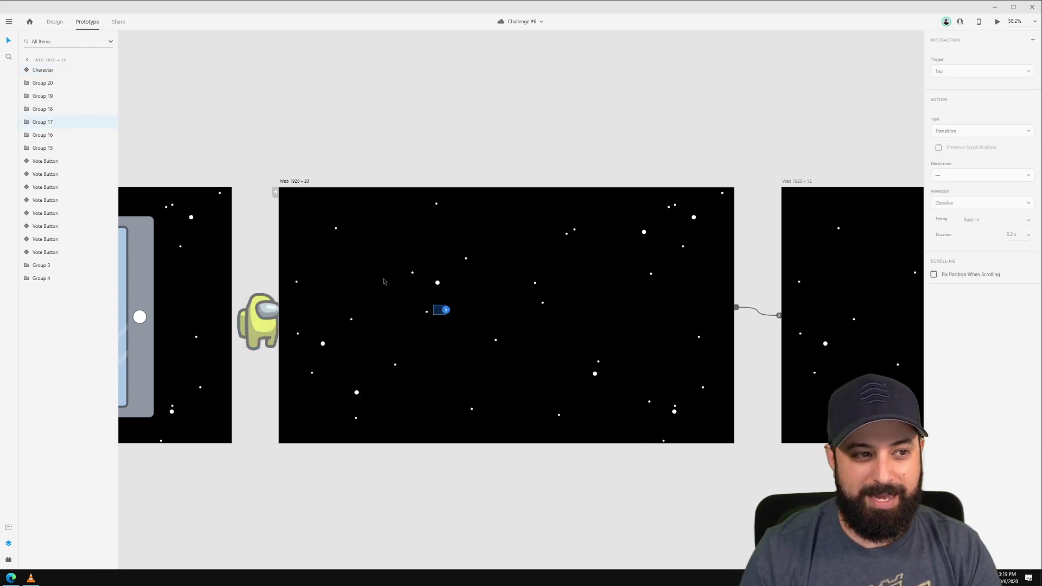
Step: Examine the final Web 1920 – 11 imposter reveal artboard and one of its hidden vote buttons, leaving nothing selected
{"action": "scroll", "coordinate": [380, 244], "scroll_direction": "right", "scroll_amount": 15}
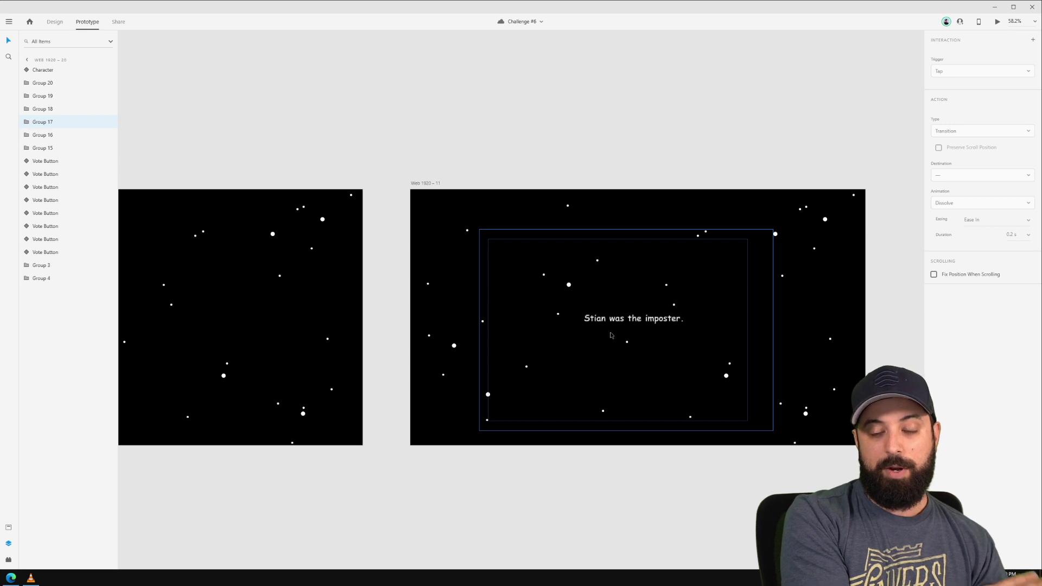
{"action": "left_click", "coordinate": [670, 289]}
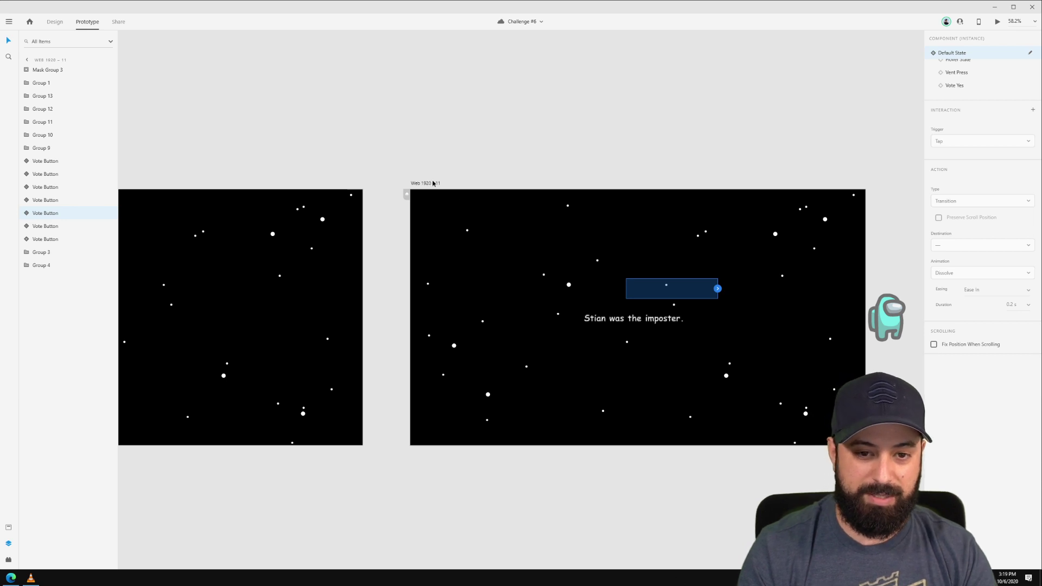
{"action": "scroll", "coordinate": [341, 221], "scroll_direction": "down", "scroll_amount": 5}
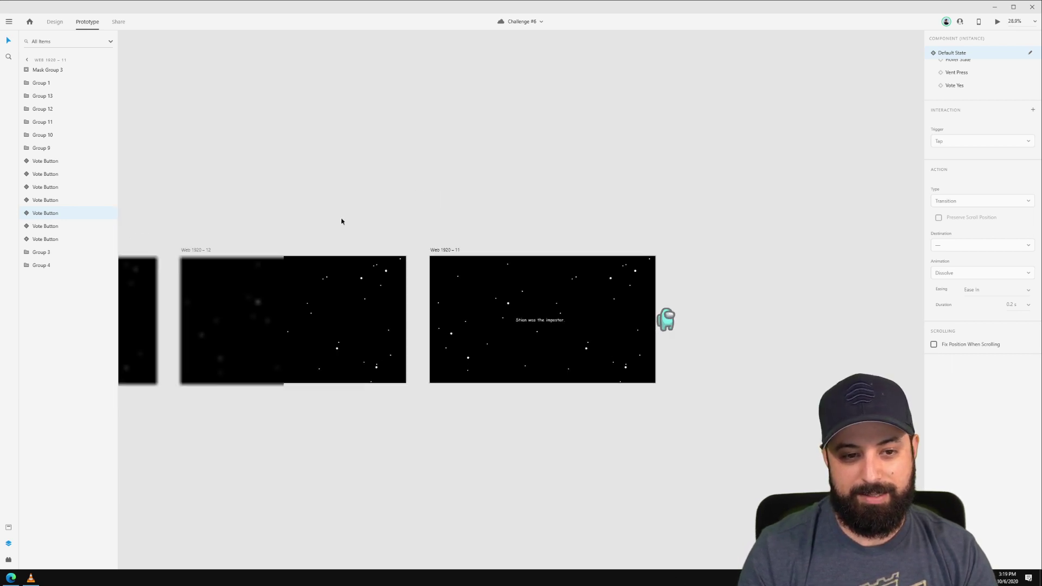
{"action": "key", "text": "Escape"}
{"action": "key", "text": "Escape"}
Step: Return to Design mode with the Web 1920 – 1 artboard selected and launch the prototype preview from it, moving the preview window into view
{"action": "scroll", "coordinate": [405, 232], "scroll_direction": "up", "scroll_amount": 1}
{"action": "scroll", "coordinate": [405, 232], "scroll_direction": "left", "scroll_amount": 10}
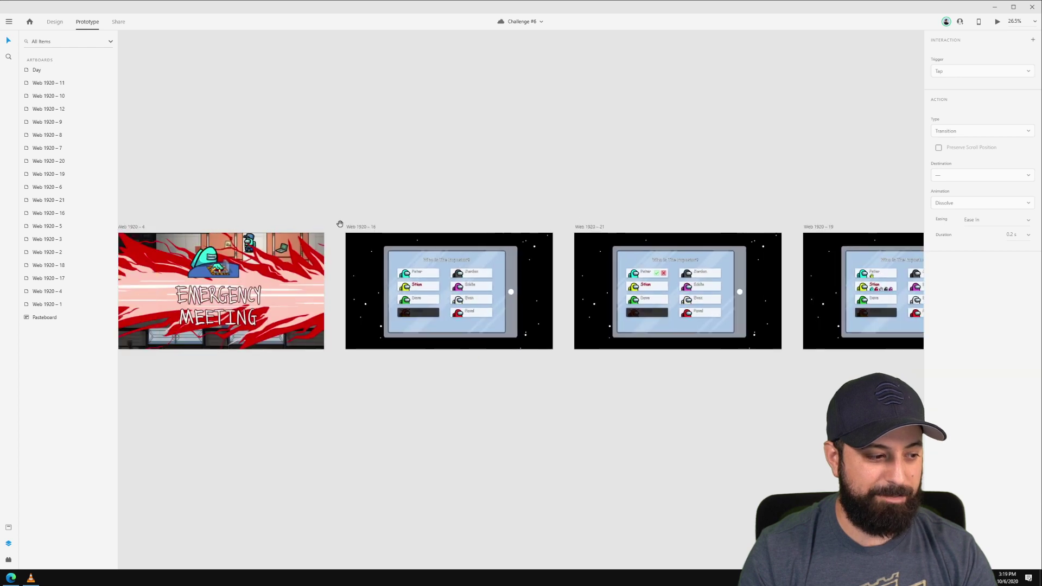
{"action": "scroll", "coordinate": [361, 227], "scroll_direction": "left", "scroll_amount": 10}
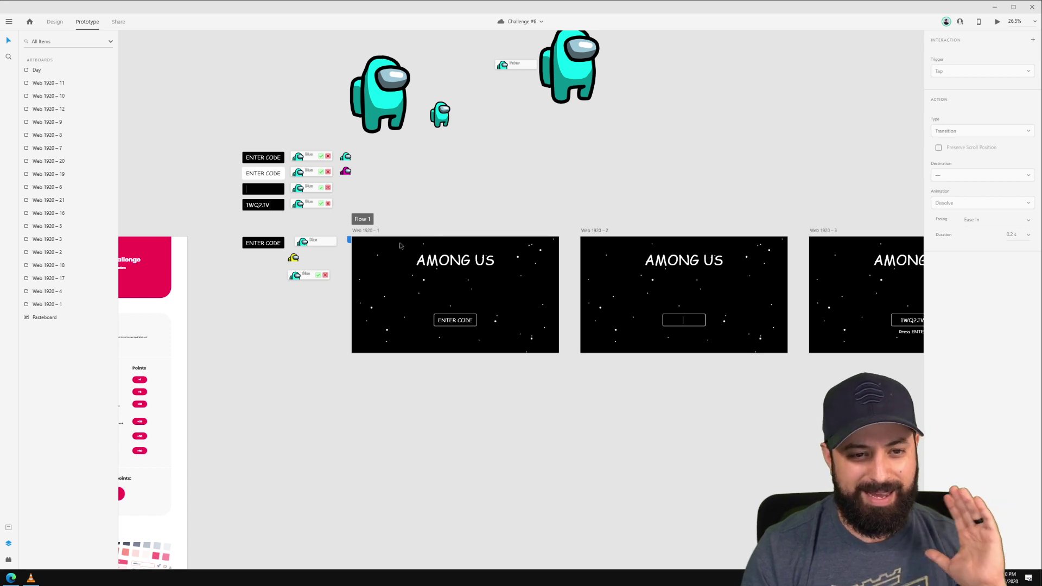
{"action": "left_click", "coordinate": [369, 234]}
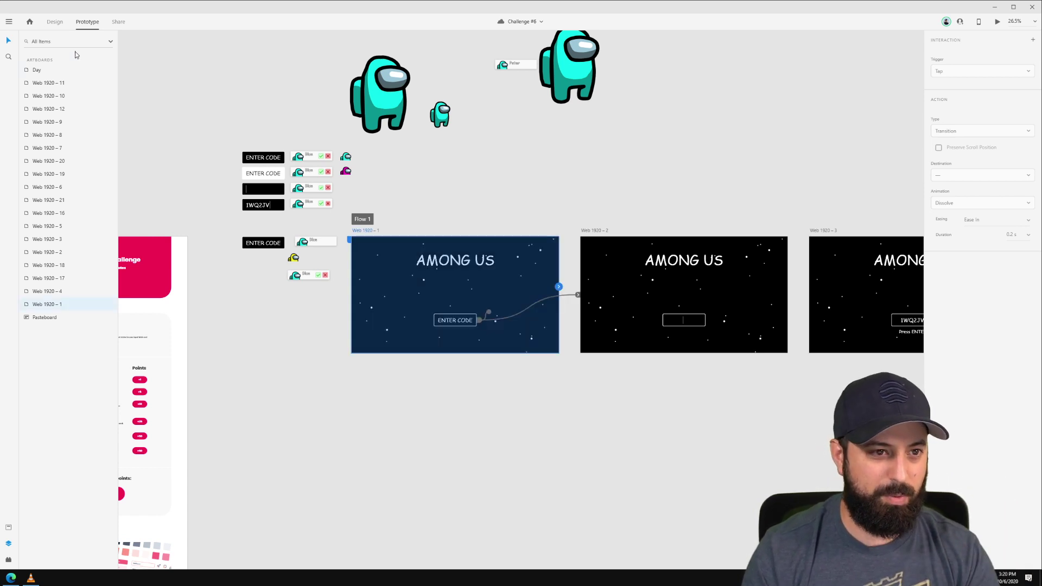
{"action": "left_click", "coordinate": [57, 17]}
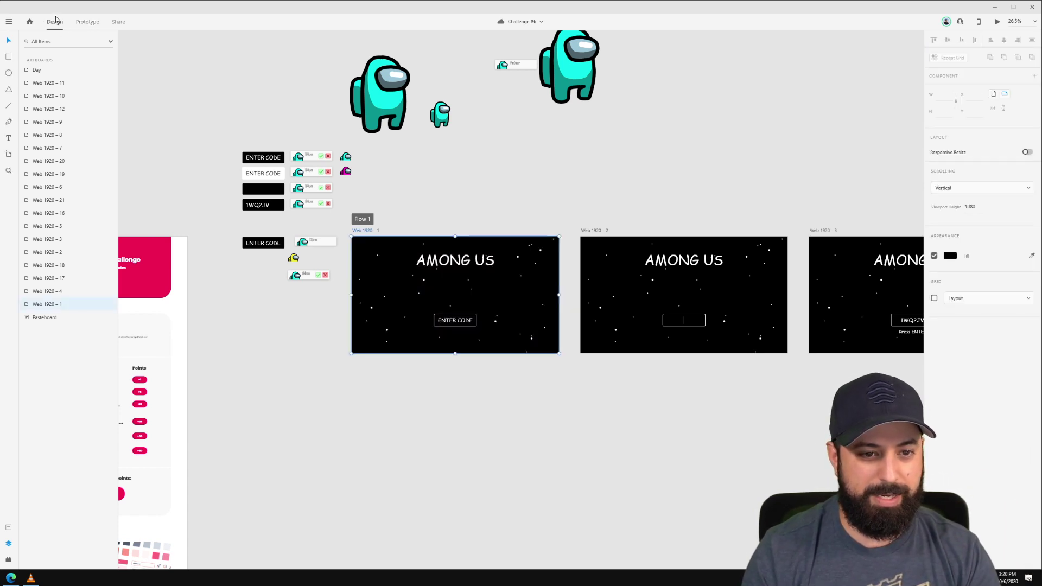
{"action": "left_click", "coordinate": [998, 21]}
{"action": "left_click_drag", "start_coordinate": [47, 12], "coordinate": [398, 43]}
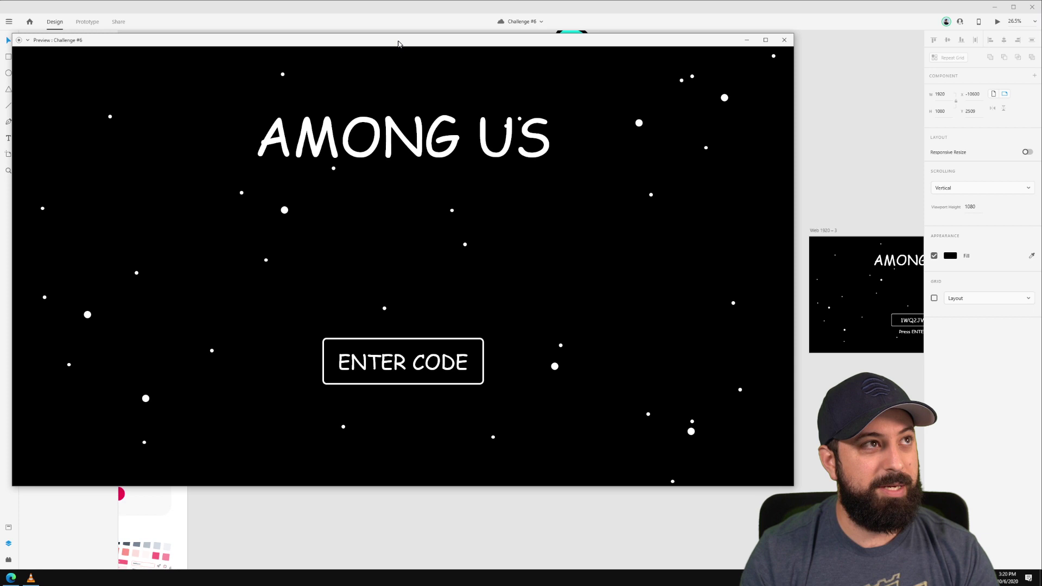
Step: Play through the prototype preview from entering the game code to confirming a vote for the cyan player
{"action": "left_click", "coordinate": [409, 363]}
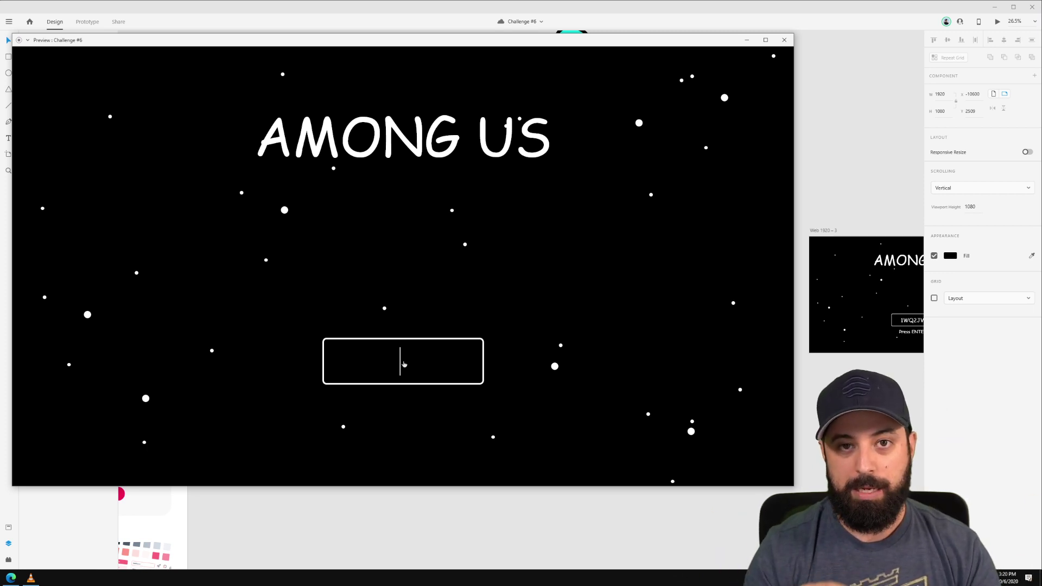
{"action": "key", "text": "1"}
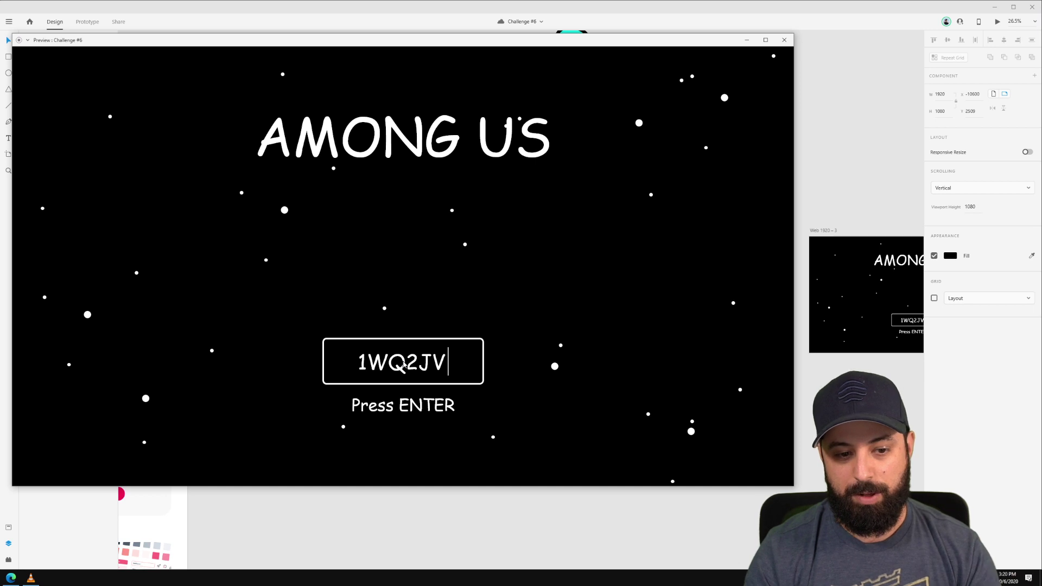
{"action": "key", "text": "Return"}
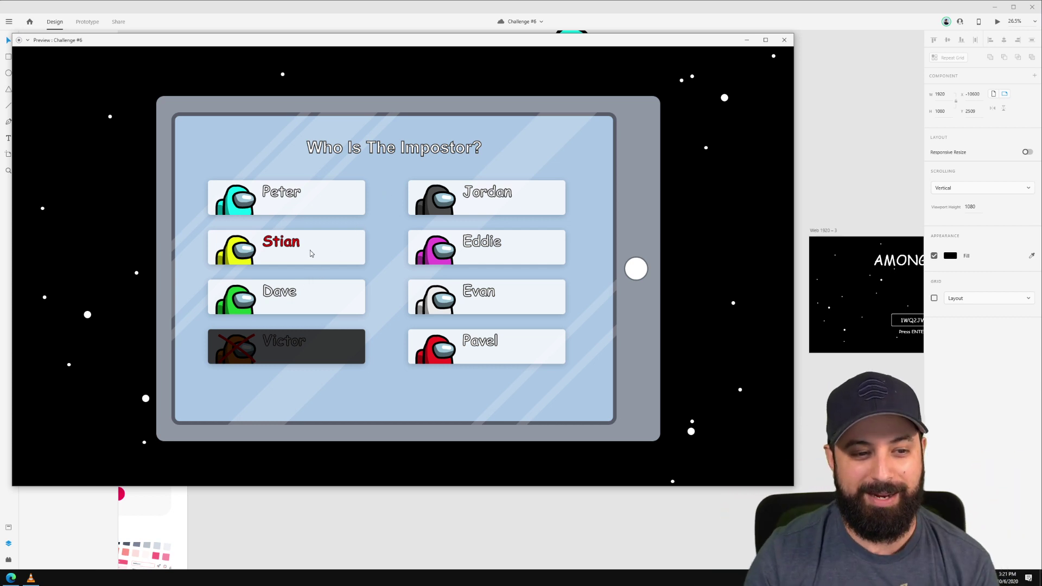
{"action": "left_click", "coordinate": [294, 202]}
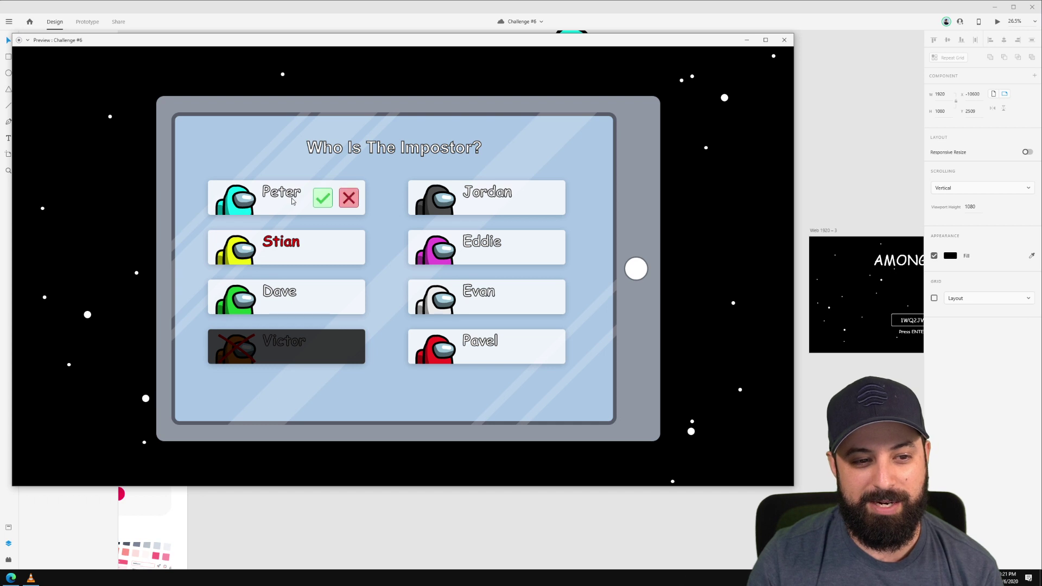
{"action": "left_click", "coordinate": [323, 202]}
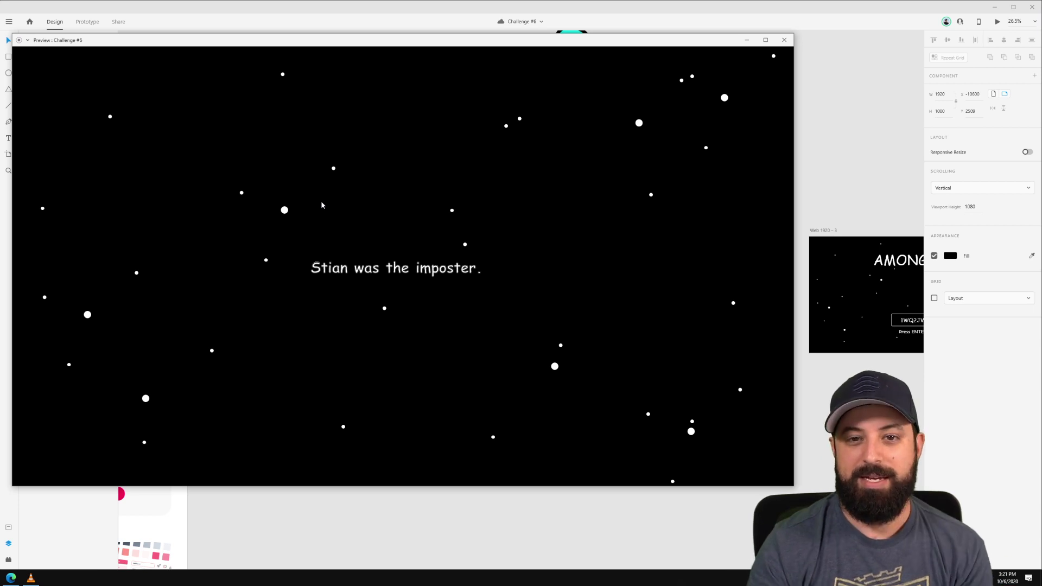
Step: Close the preview and inspect the Web 1920 – 19 voting results artboard and its timed interaction in Prototype mode
{"action": "left_click", "coordinate": [784, 40]}
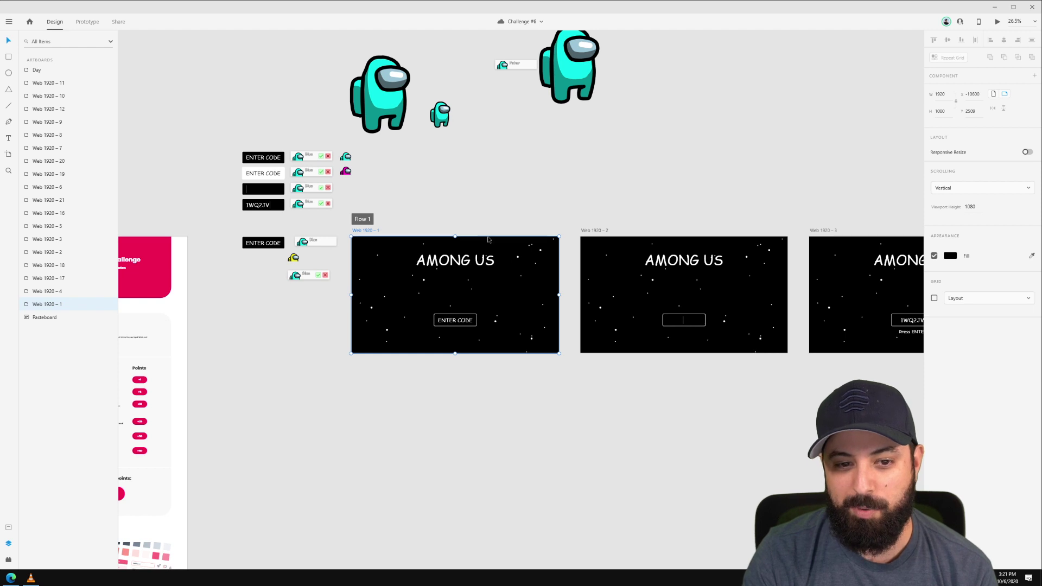
{"action": "left_click_drag", "start_coordinate": [642, 193], "coordinate": [255, 173]}
{"action": "scroll", "coordinate": [255, 173], "scroll_direction": "right", "scroll_amount": 10}
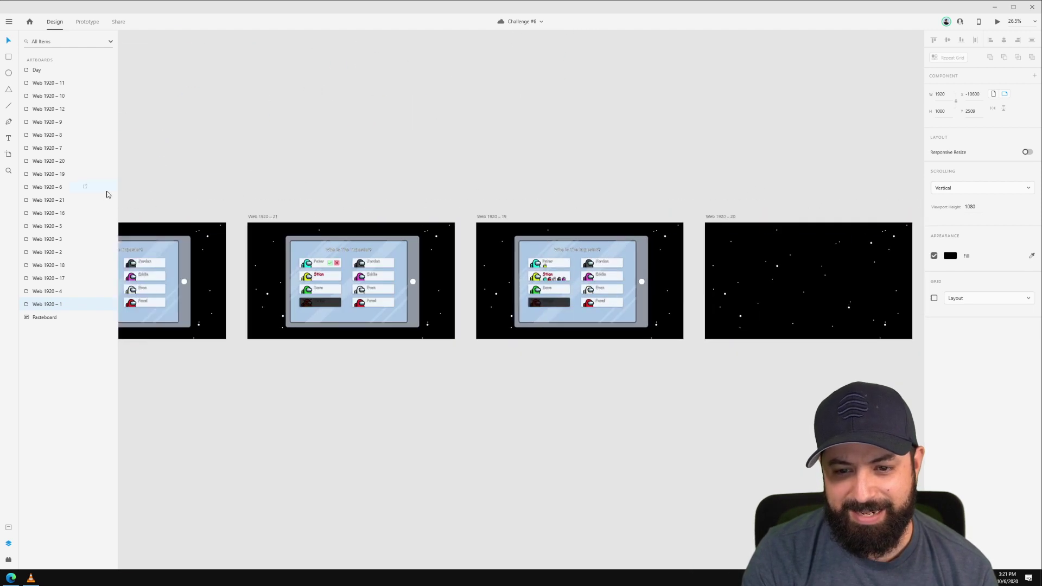
{"action": "left_click", "coordinate": [166, 226]}
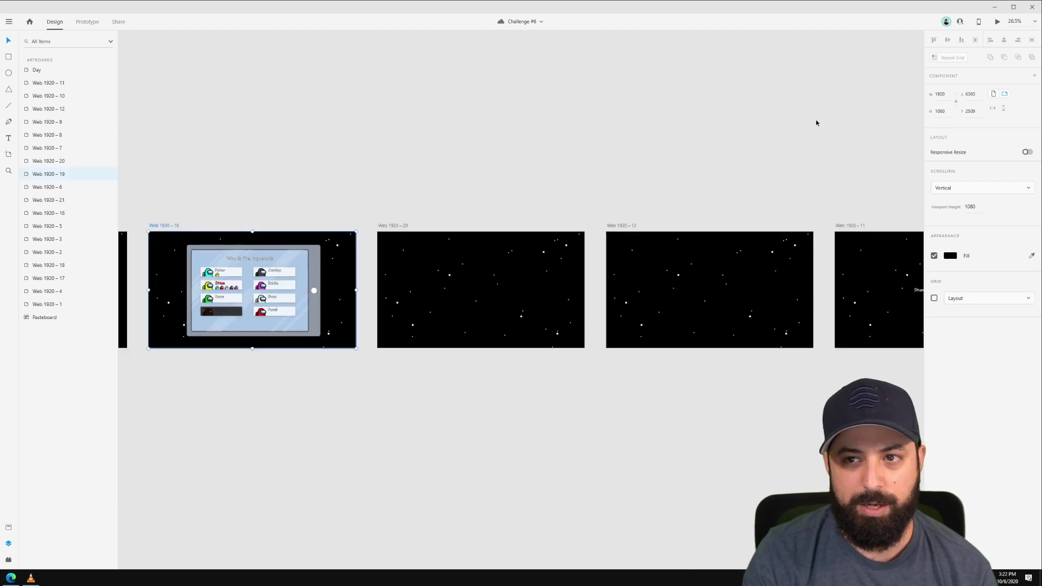
{"action": "left_click", "coordinate": [85, 23]}
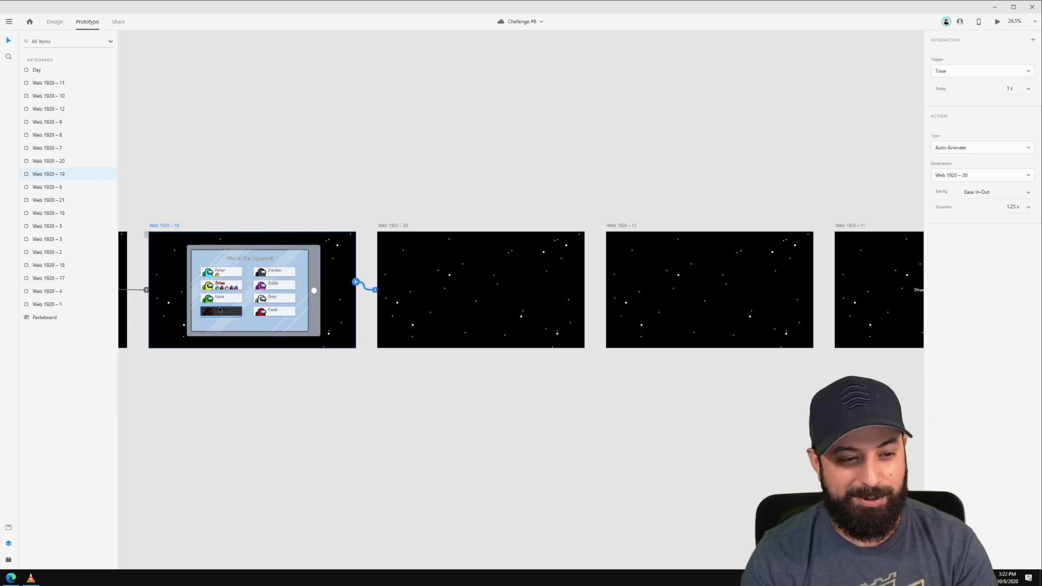
{"action": "scroll", "coordinate": [245, 323], "scroll_direction": "up", "scroll_amount": 5}
{"action": "left_click_drag", "start_coordinate": [200, 354], "coordinate": [309, 349]}
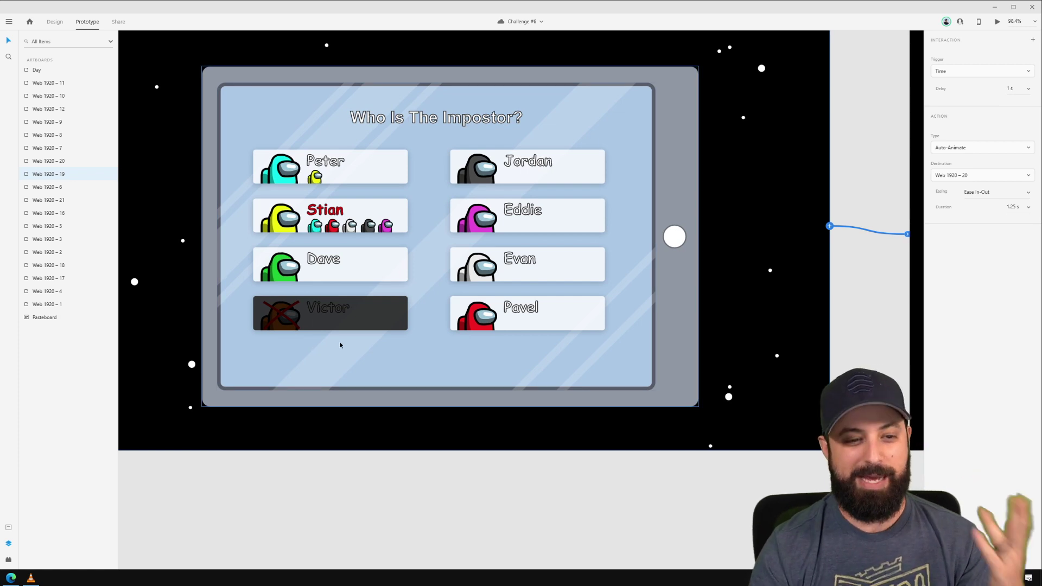
{"action": "scroll", "coordinate": [322, 345], "scroll_direction": "down", "scroll_amount": 3}
{"action": "scroll", "coordinate": [322, 343], "scroll_direction": "down", "scroll_amount": 2}
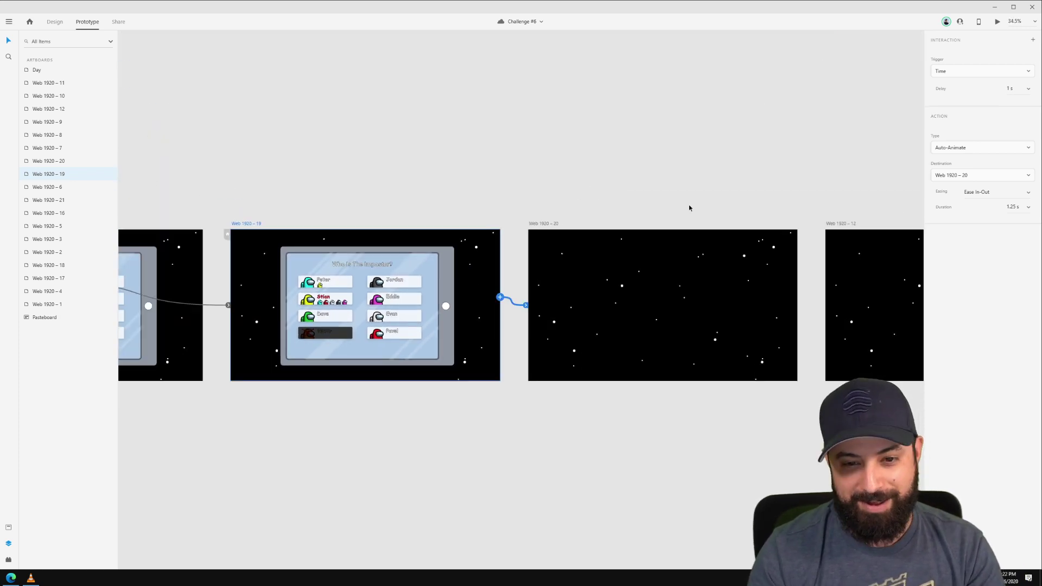
Step: Check the timed transition from the empty starfield artboard Web 1920 – 12 to the imposter reveal artboard
{"action": "scroll", "coordinate": [324, 226], "scroll_direction": "right", "scroll_amount": 8}
{"action": "left_click", "coordinate": [422, 262]}
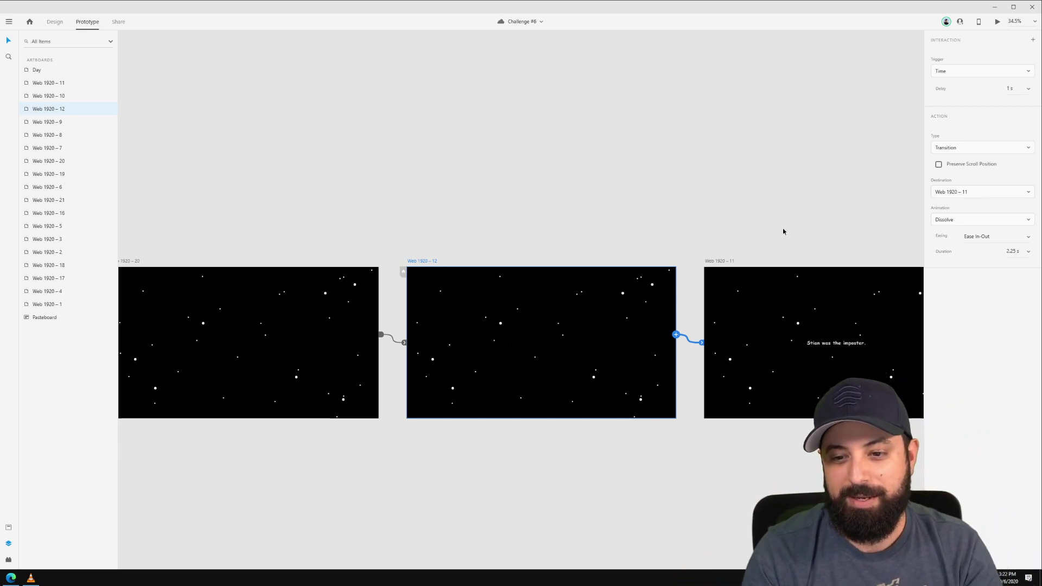
{"action": "scroll", "coordinate": [784, 232], "scroll_direction": "down", "scroll_amount": 5}
{"action": "scroll", "coordinate": [531, 235], "scroll_direction": "left", "scroll_amount": 3}
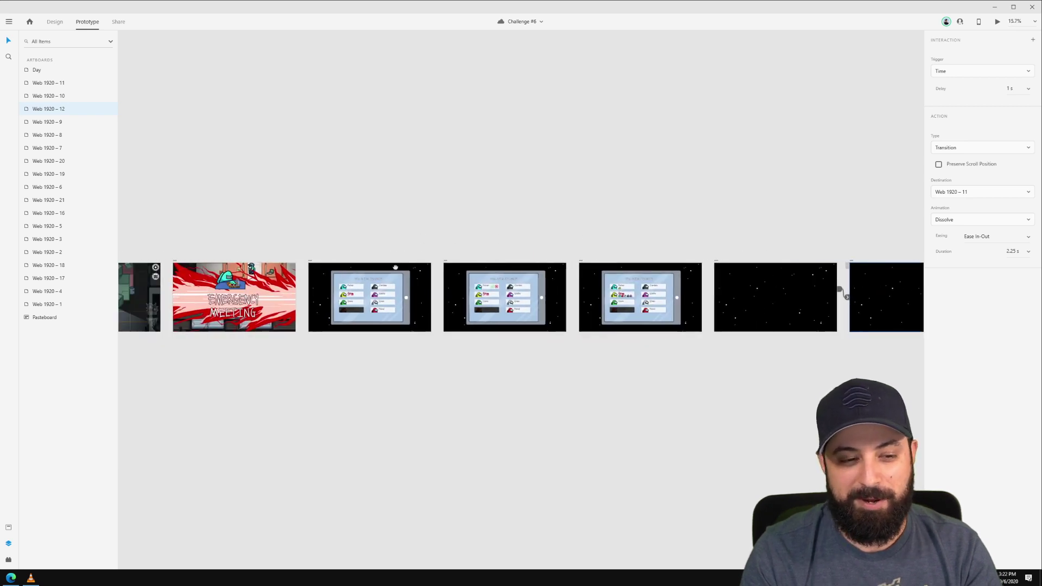
{"action": "scroll", "coordinate": [396, 267], "scroll_direction": "left", "scroll_amount": 10}
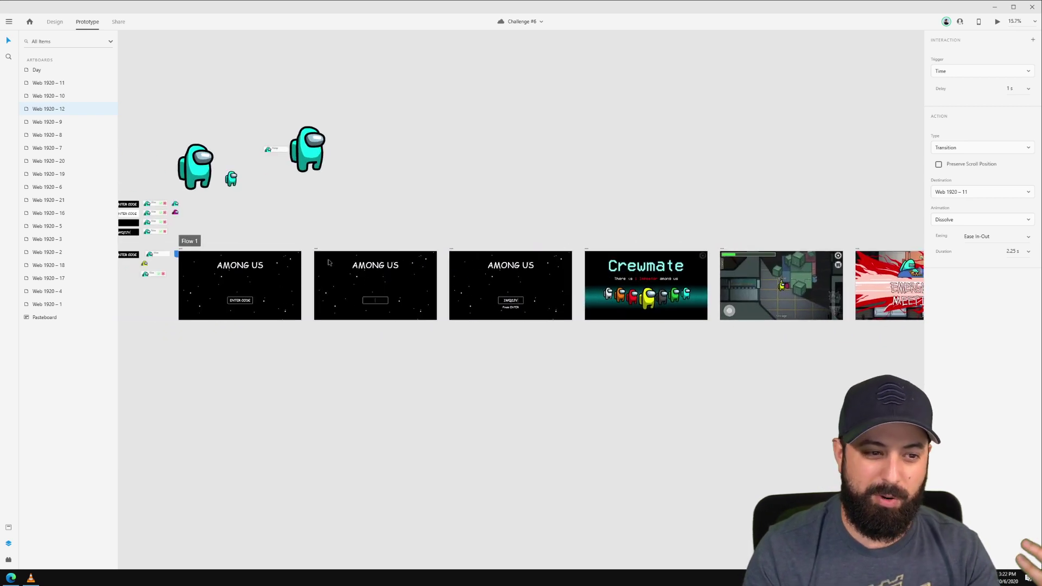
Step: Show the code button on Web 1920 – 2 in its Hover State, then return it to the Start Input state
{"action": "scroll", "coordinate": [174, 242], "scroll_direction": "up", "scroll_amount": 5}
{"action": "left_click", "coordinate": [197, 256]}
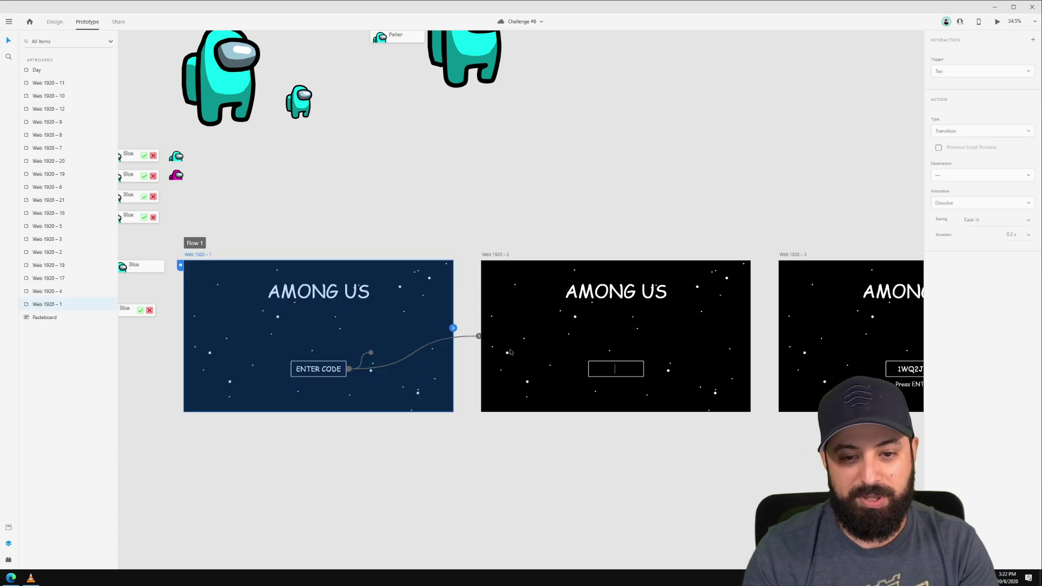
{"action": "left_click", "coordinate": [635, 367]}
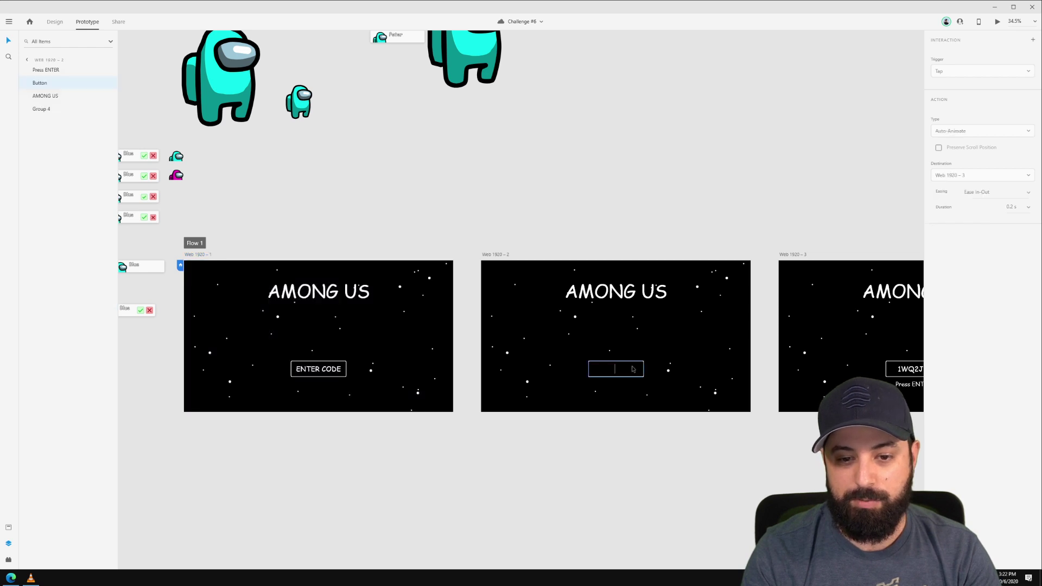
{"action": "left_click", "coordinate": [970, 67]}
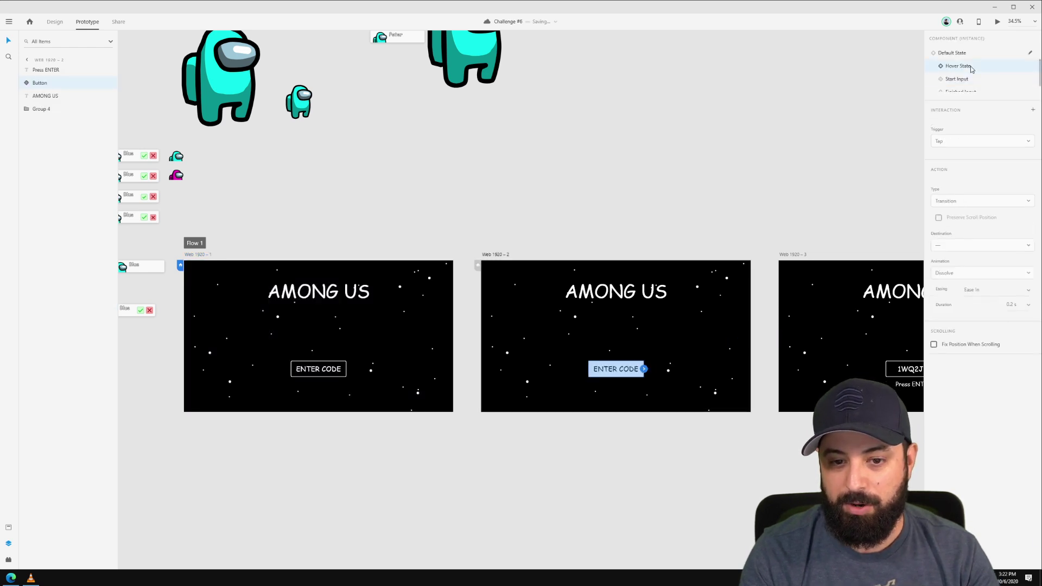
{"action": "left_click", "coordinate": [957, 79]}
{"action": "left_click", "coordinate": [708, 218]}
{"action": "left_click_drag", "start_coordinate": [614, 193], "coordinate": [100, 183]}
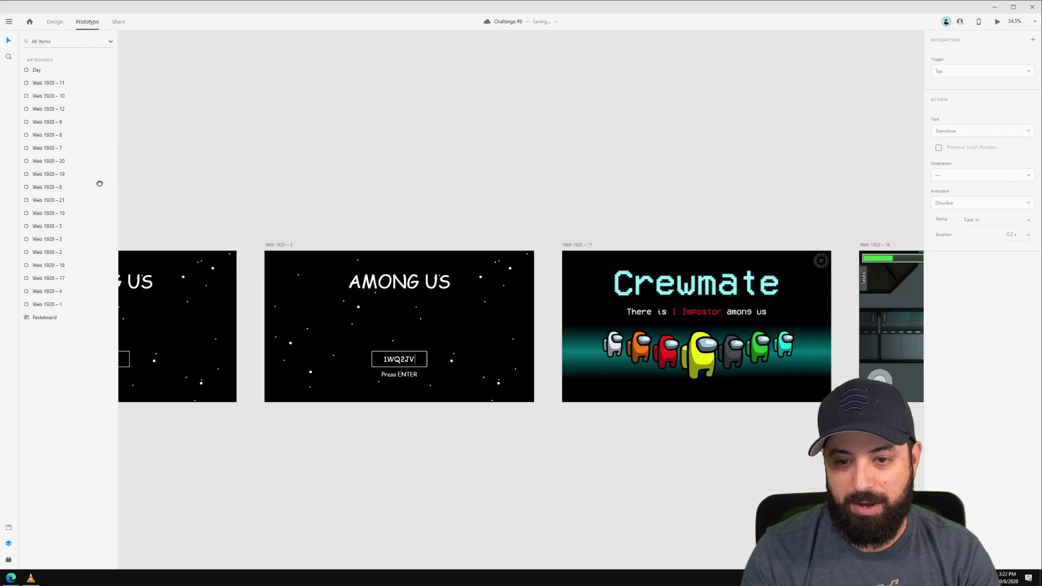
Step: Review the cyan player's Vote Button states on Web 1920 – 16, including Hover State and Vent Press, and restore its Default State
{"action": "left_click_drag", "start_coordinate": [662, 319], "coordinate": [379, 312]}
{"action": "left_click", "coordinate": [420, 348]}
{"action": "left_click", "coordinate": [700, 174]}
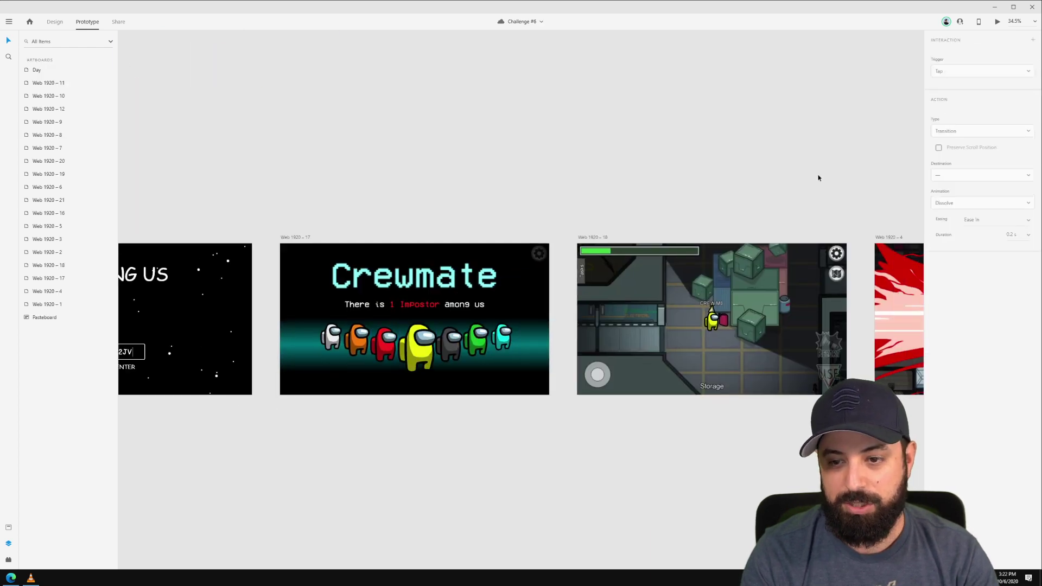
{"action": "left_click_drag", "start_coordinate": [819, 179], "coordinate": [125, 186]}
{"action": "scroll", "coordinate": [432, 193], "scroll_direction": "right", "scroll_amount": 3}
{"action": "left_click", "coordinate": [408, 299]}
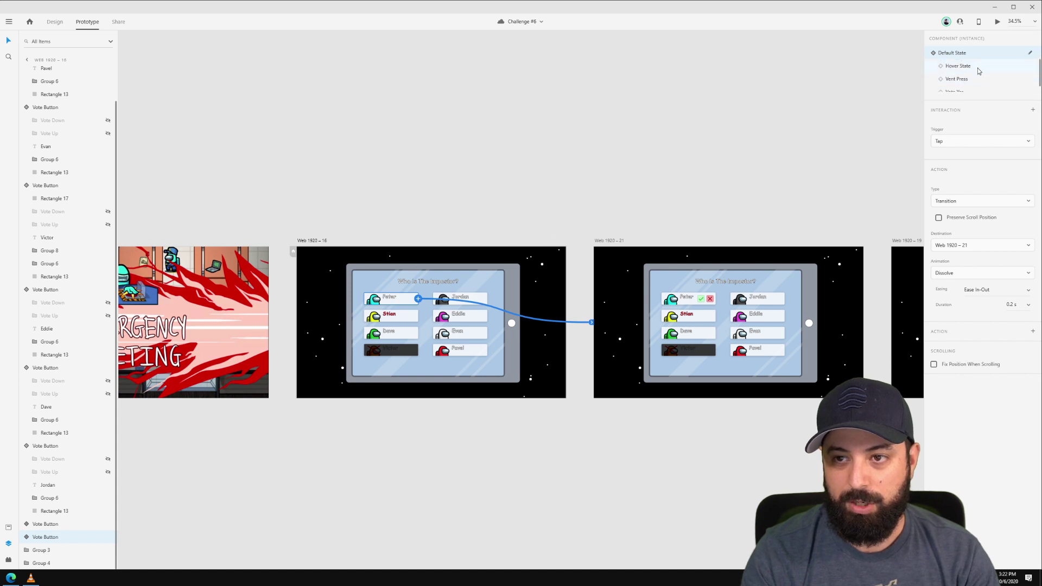
{"action": "left_click", "coordinate": [979, 68]}
{"action": "left_click", "coordinate": [969, 79]}
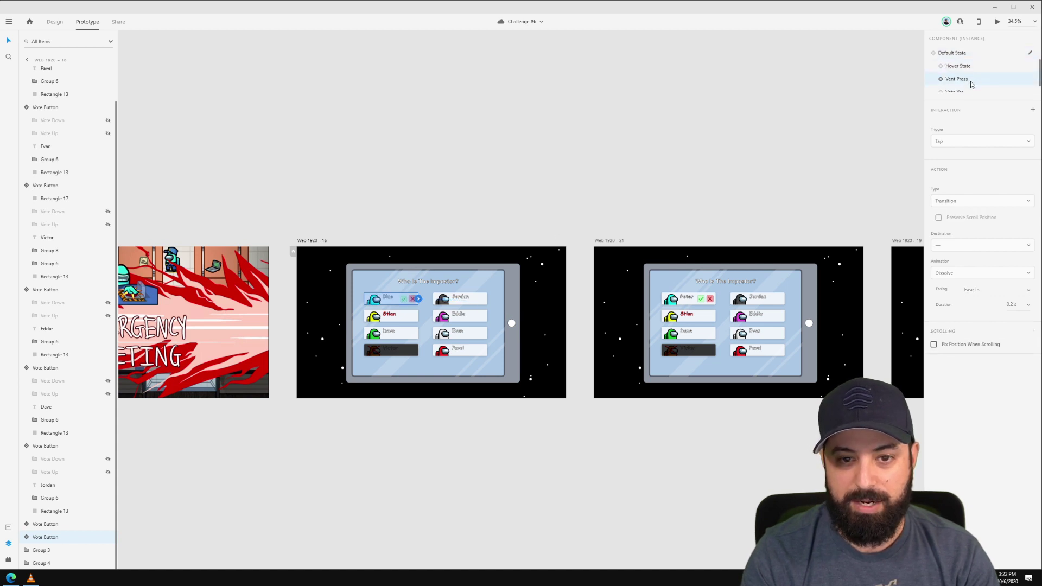
{"action": "scroll", "coordinate": [971, 80], "scroll_direction": "down", "scroll_amount": 1}
{"action": "scroll", "coordinate": [966, 86], "scroll_direction": "up", "scroll_amount": 1}
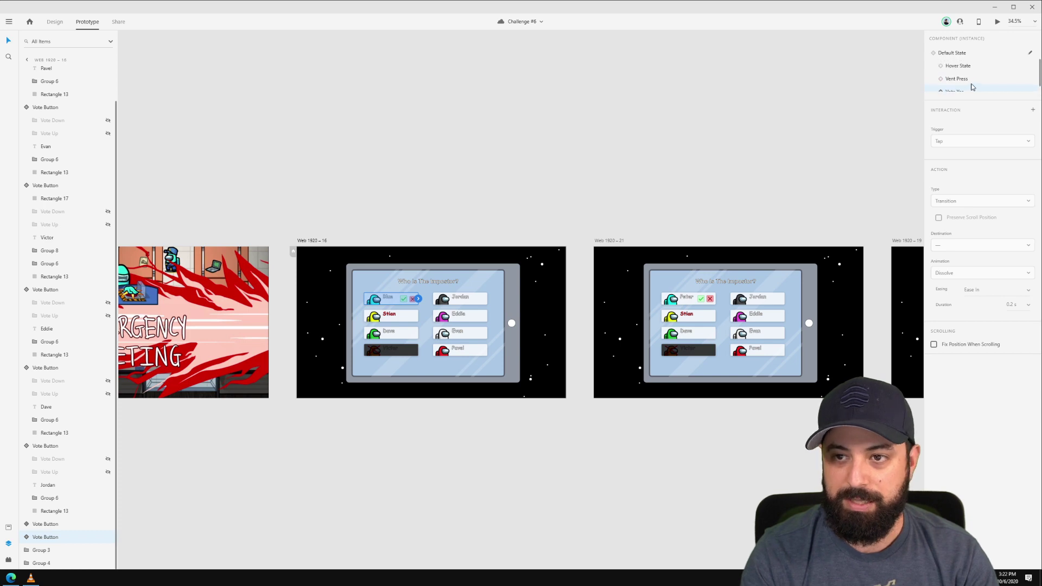
{"action": "left_click", "coordinate": [971, 59]}
{"action": "left_click", "coordinate": [467, 139]}
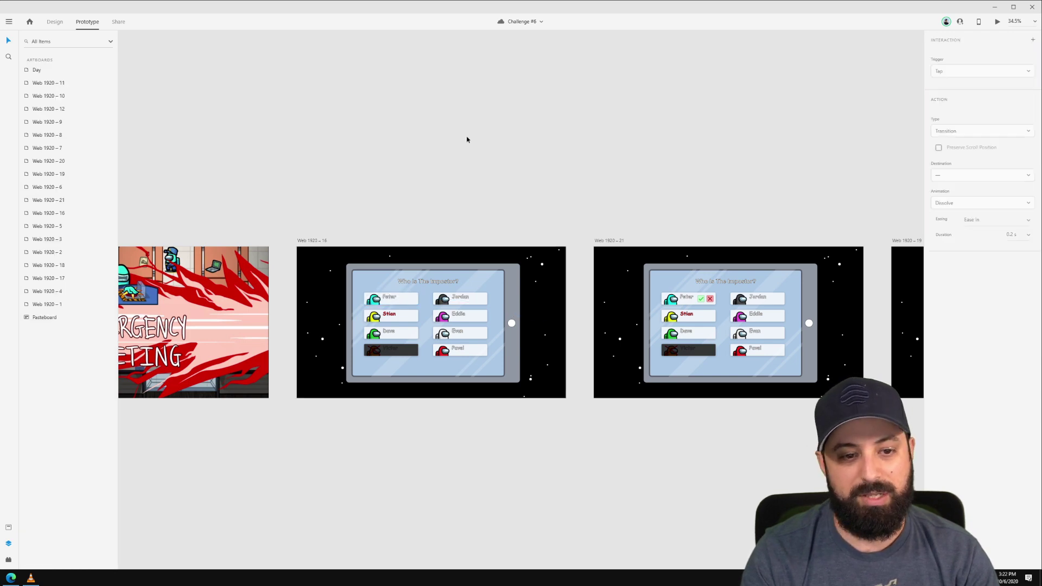
Step: Launch the prototype preview from the Web 1920 – 1 artboard and move the preview window fully into view
{"action": "scroll", "coordinate": [286, 180], "scroll_direction": "down", "scroll_amount": 5}
{"action": "scroll", "coordinate": [458, 177], "scroll_direction": "up", "scroll_amount": 6}
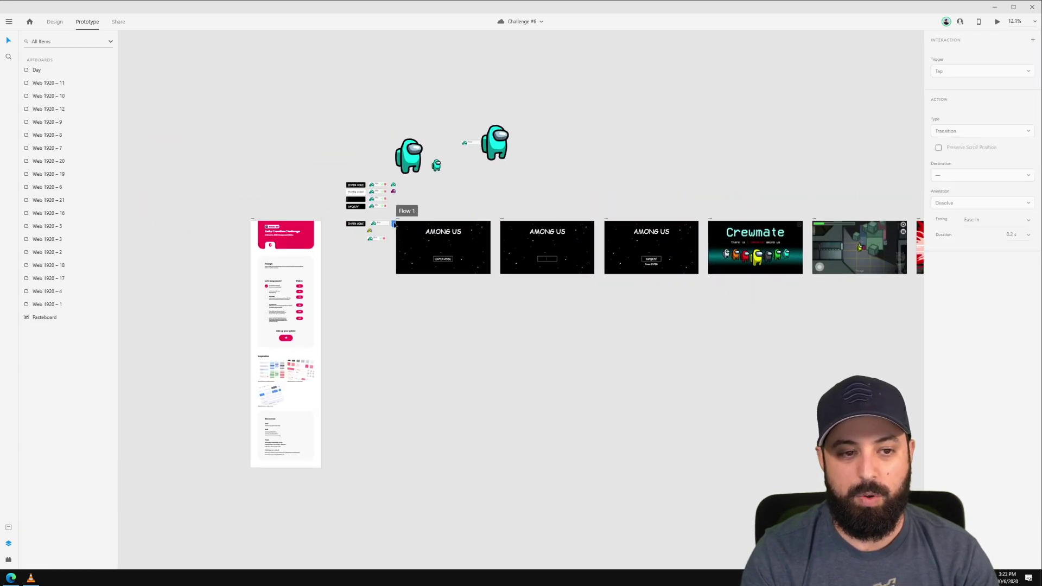
{"action": "left_click", "coordinate": [386, 217]}
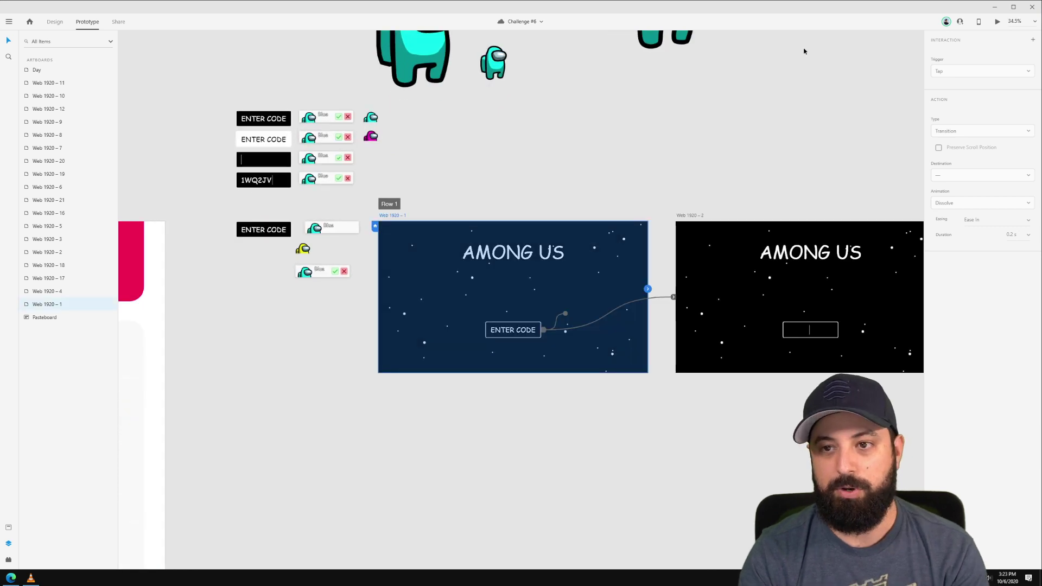
{"action": "left_click", "coordinate": [999, 23]}
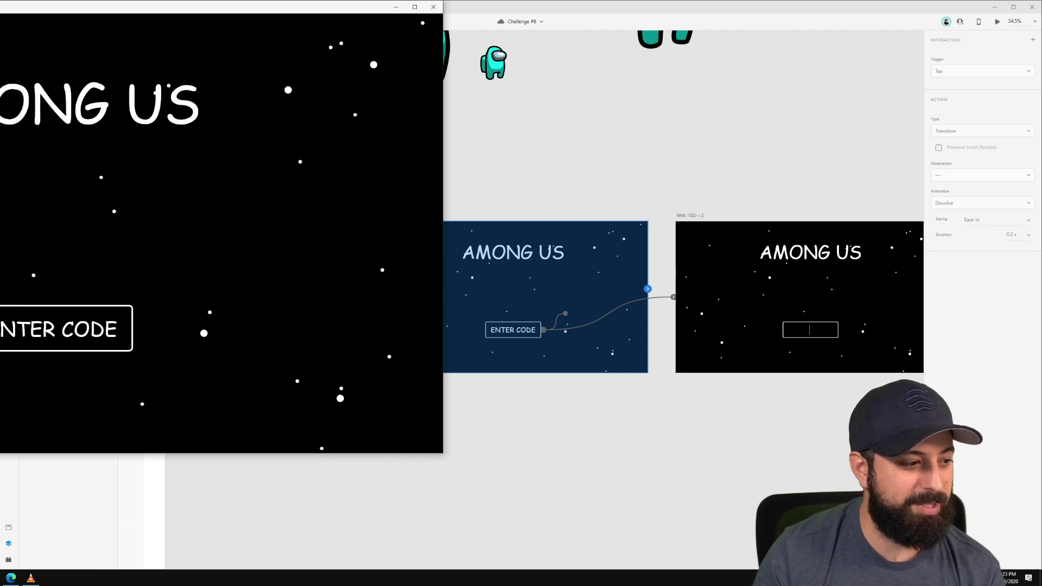
{"action": "left_click_drag", "start_coordinate": [60, 7], "coordinate": [366, 26]}
{"action": "left_click_drag", "start_coordinate": [176, 35], "coordinate": [212, 27]}
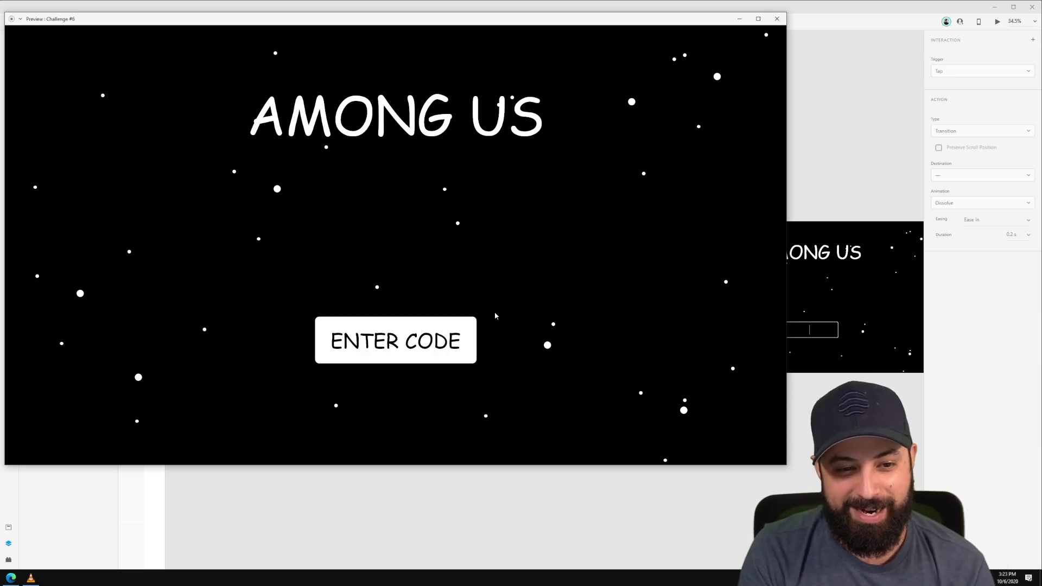
Step: Enter the game code 1WQ2JV in the preview and advance through the storage and emergency meeting scenes to the voting screen
{"action": "left_click", "coordinate": [401, 342]}
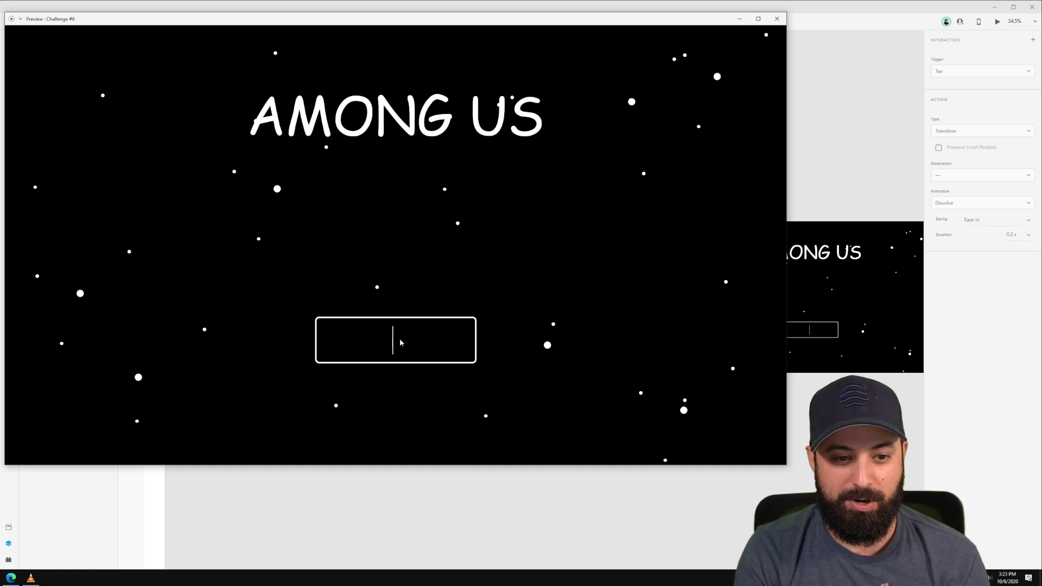
{"action": "type", "text": "1WQ2JV"}
{"action": "key", "text": "Return"}
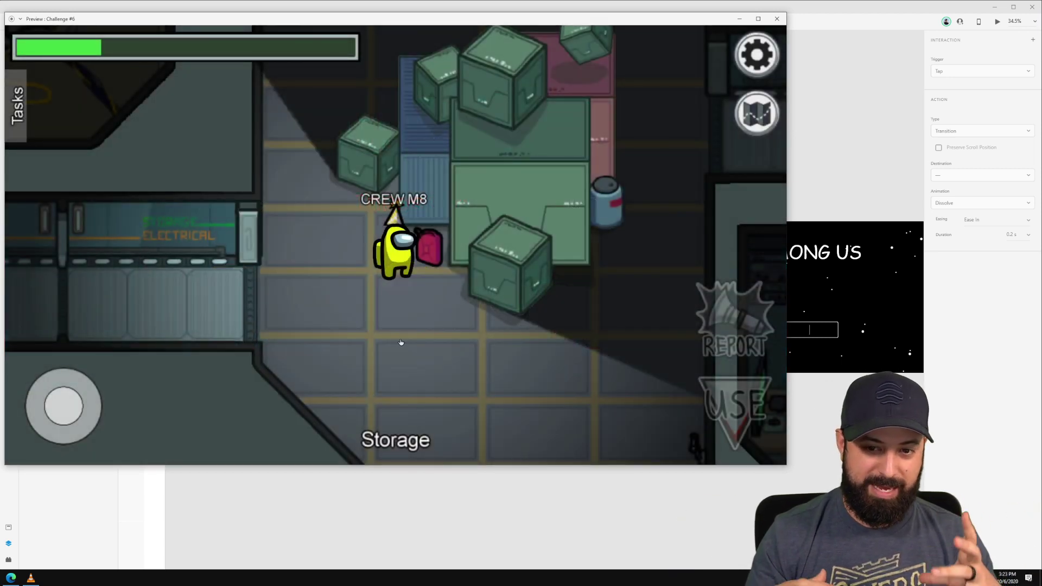
{"action": "left_click", "coordinate": [401, 342]}
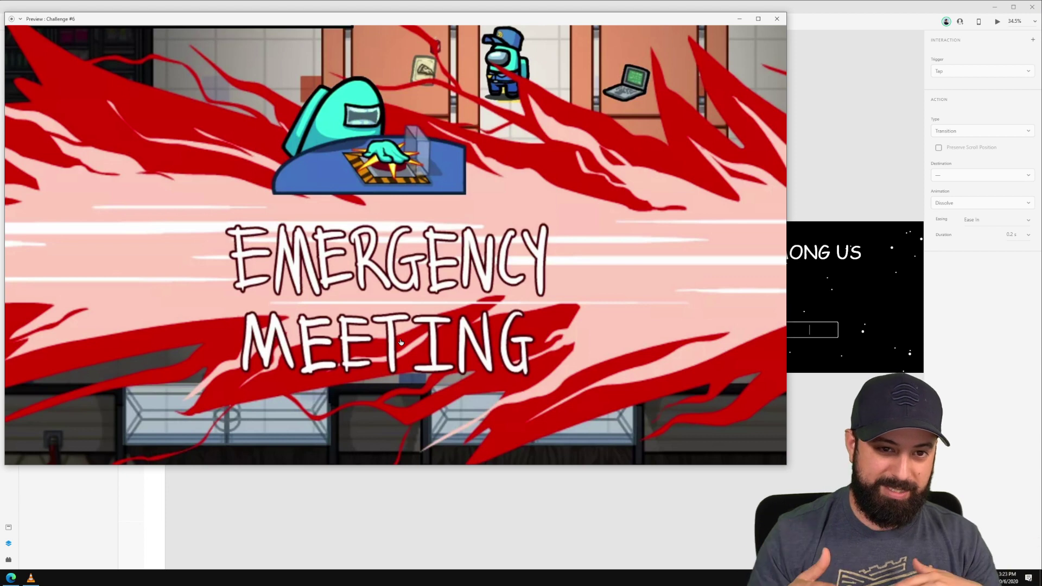
{"action": "left_click", "coordinate": [401, 342]}
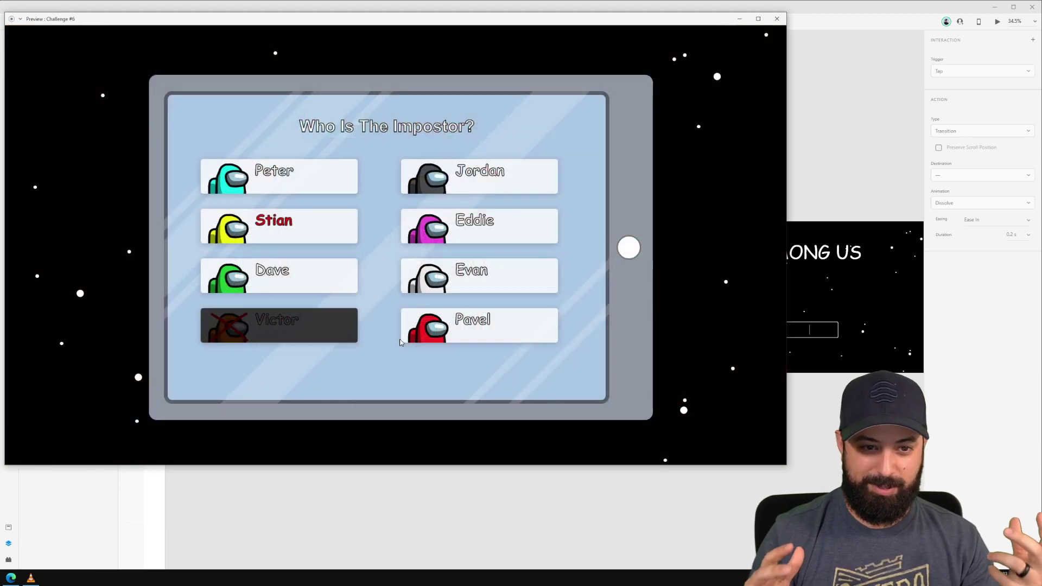
Step: Confirm a vote for the cyan player, play the preview through to the imposter reveal, and return to Design mode
{"action": "left_click", "coordinate": [301, 180]}
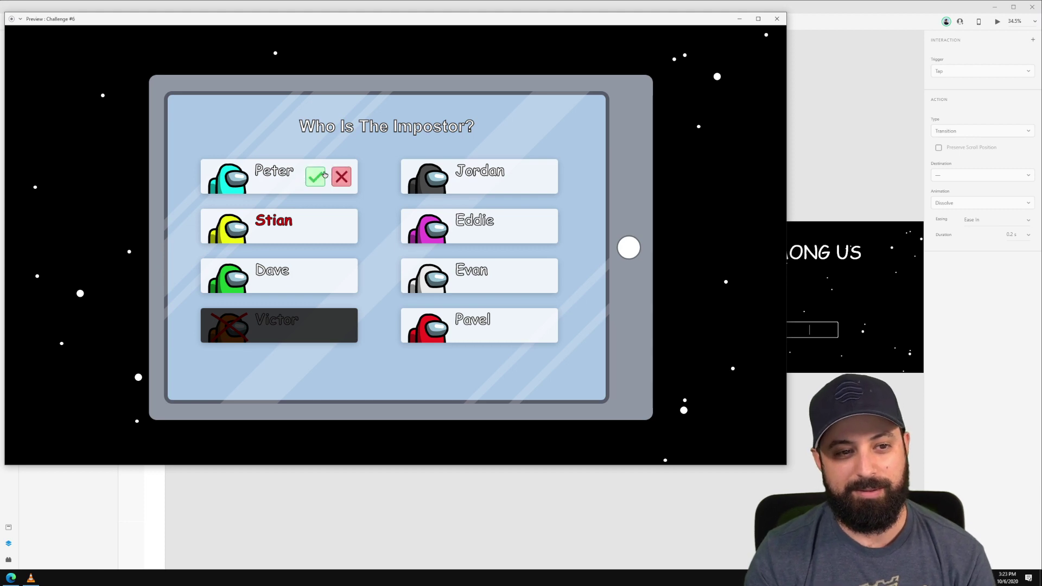
{"action": "left_click", "coordinate": [315, 177]}
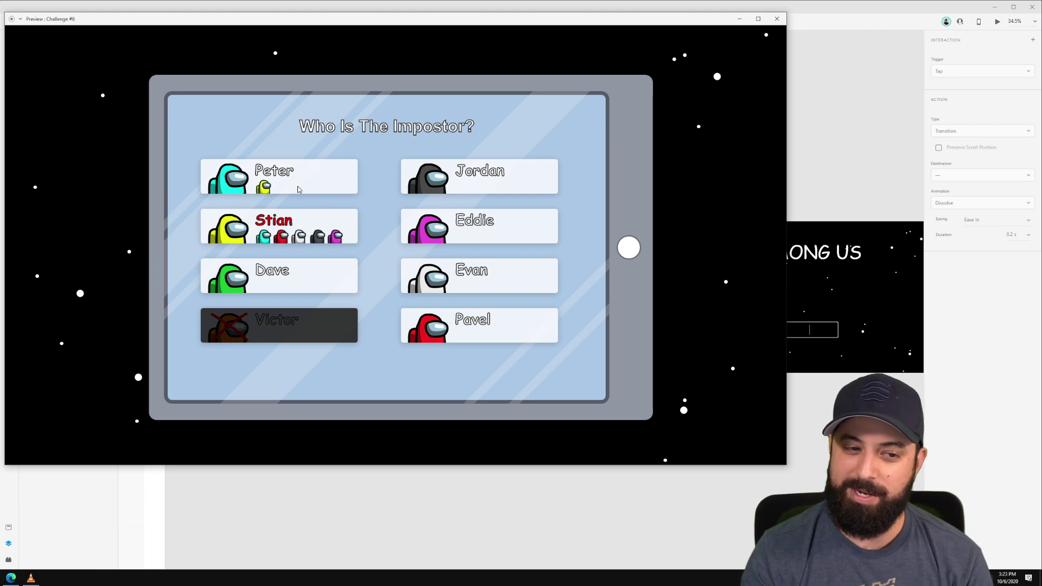
{"action": "left_click", "coordinate": [258, 120]}
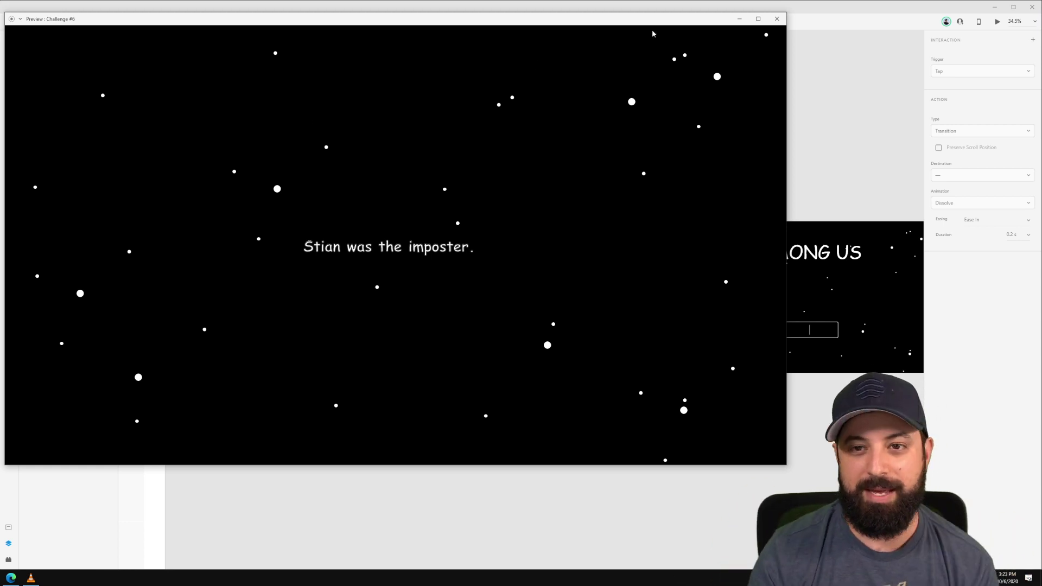
{"action": "left_click", "coordinate": [777, 18]}
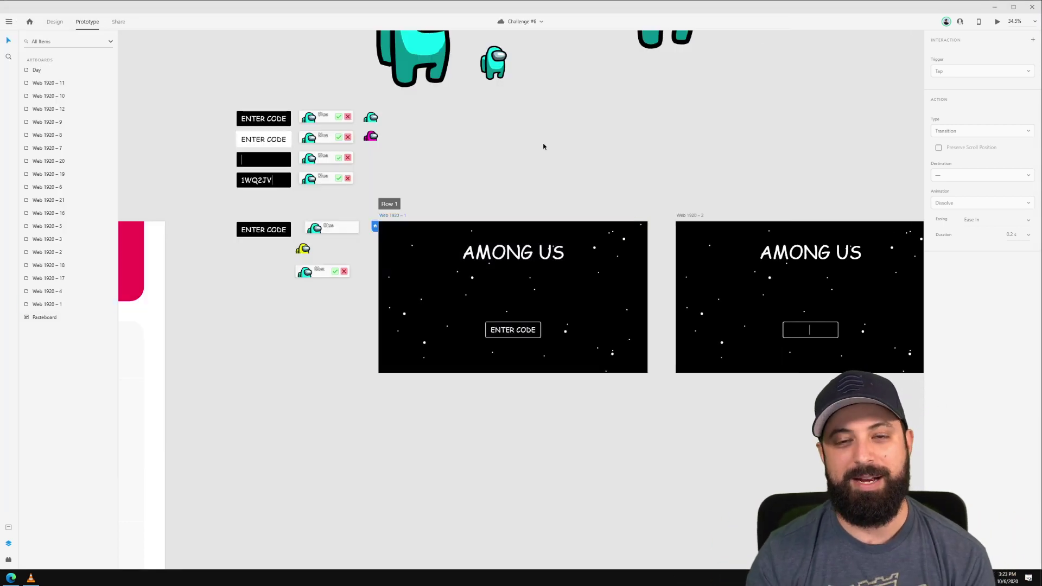
{"action": "left_click", "coordinate": [55, 22]}
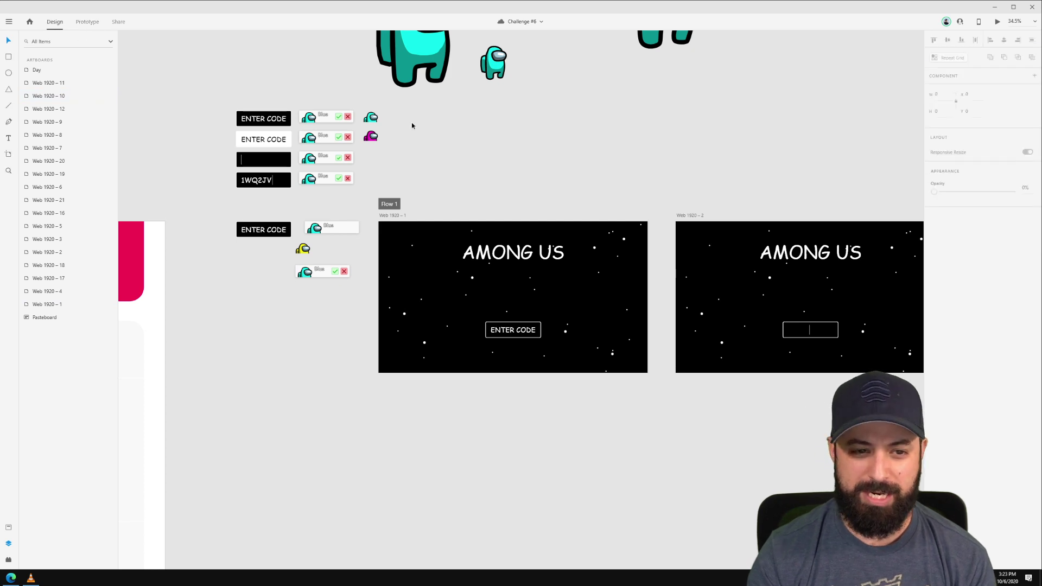